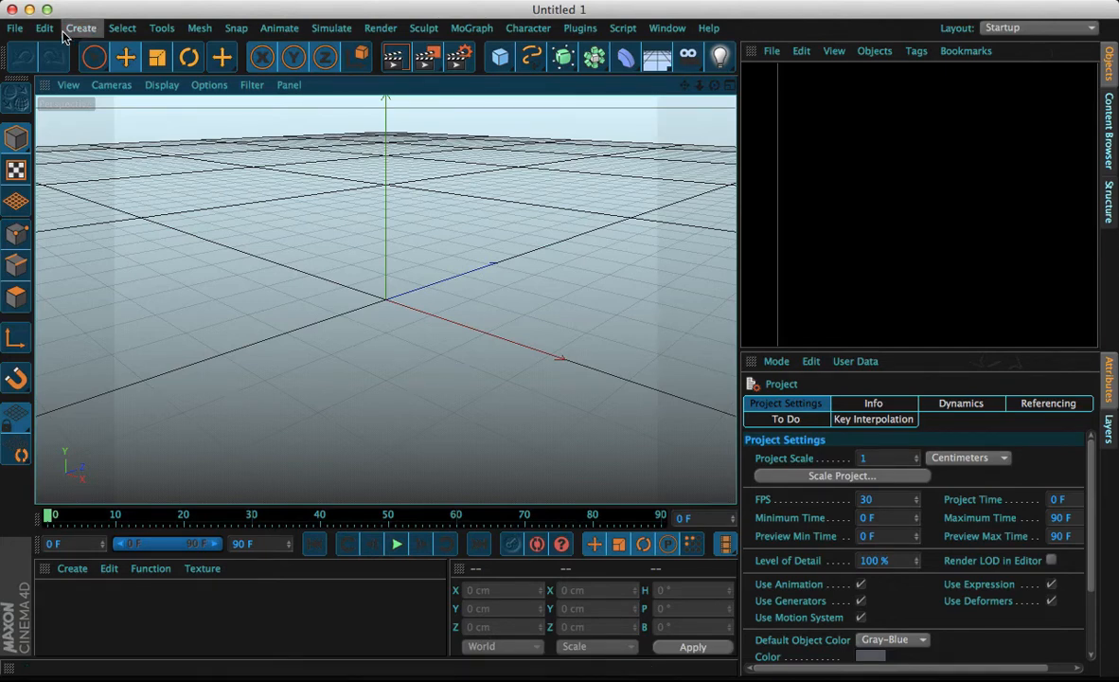
# Open the recent project 10K Lightroom.c4d and dismiss the missing-plugin warning
pyautogui.click(16, 28)
pyautogui.moveTo(157, 338)
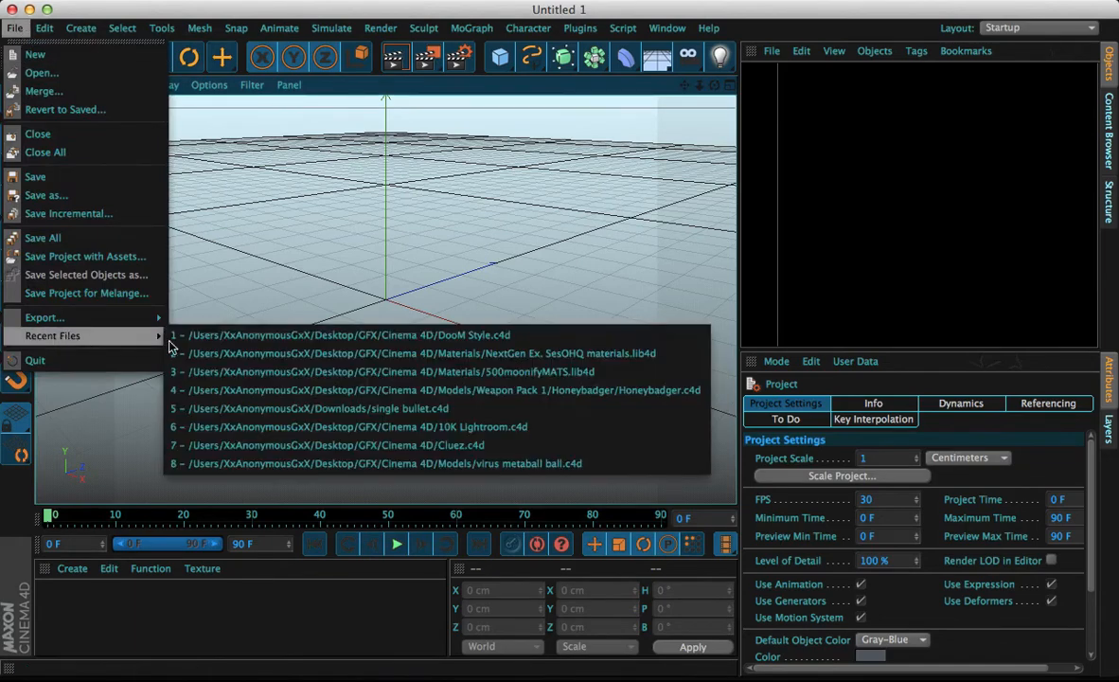
pyautogui.click(300, 427)
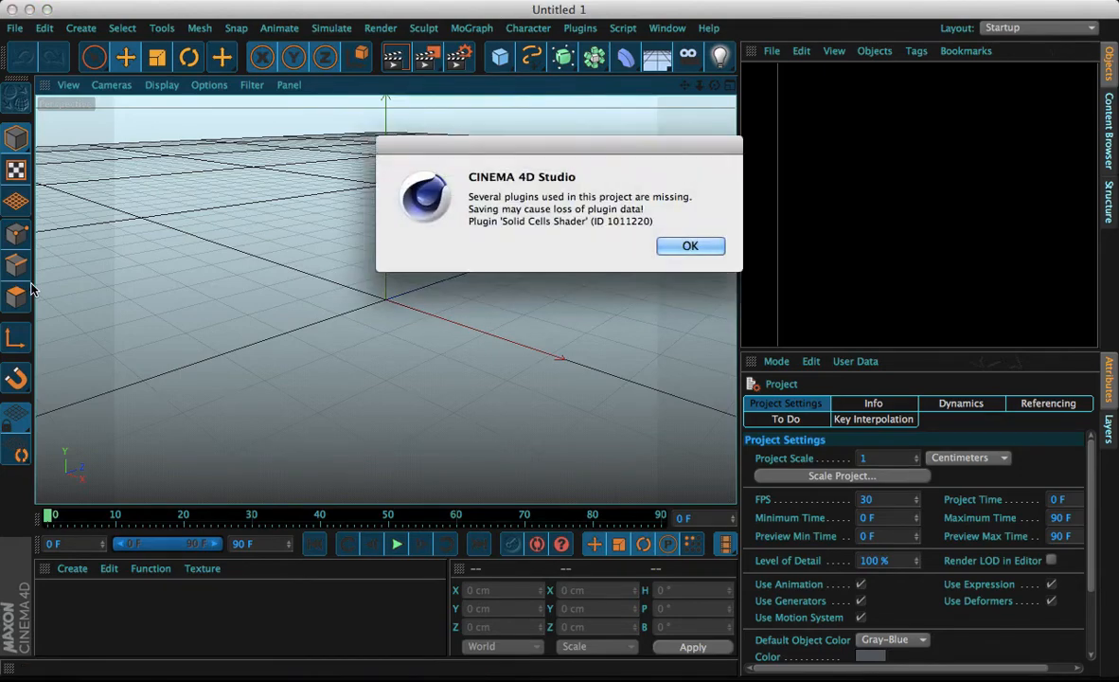
pyautogui.click(697, 245)
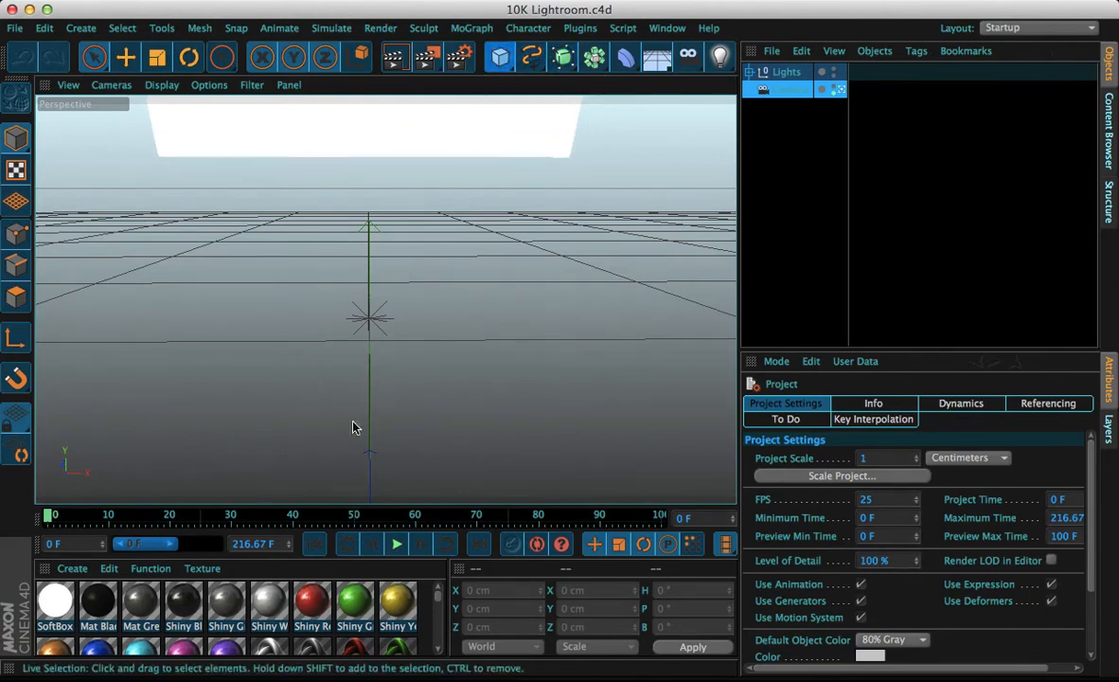
# Create a new material and open it in the Material Editor
pyautogui.click(69, 568)
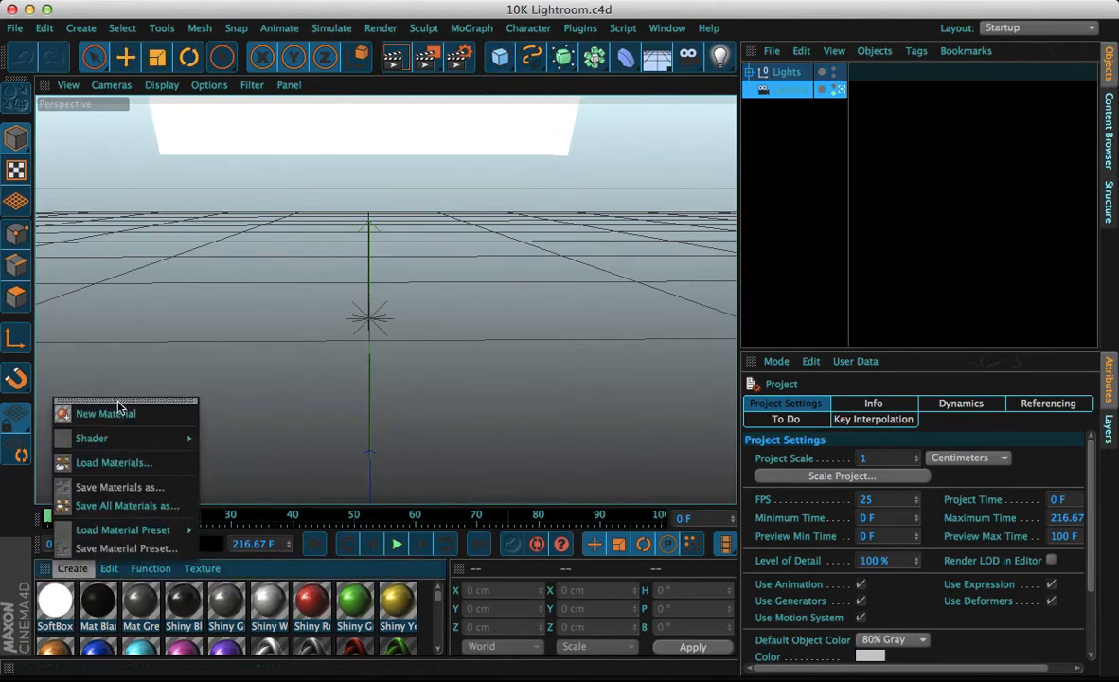
pyautogui.click(83, 414)
pyautogui.click(52, 610)
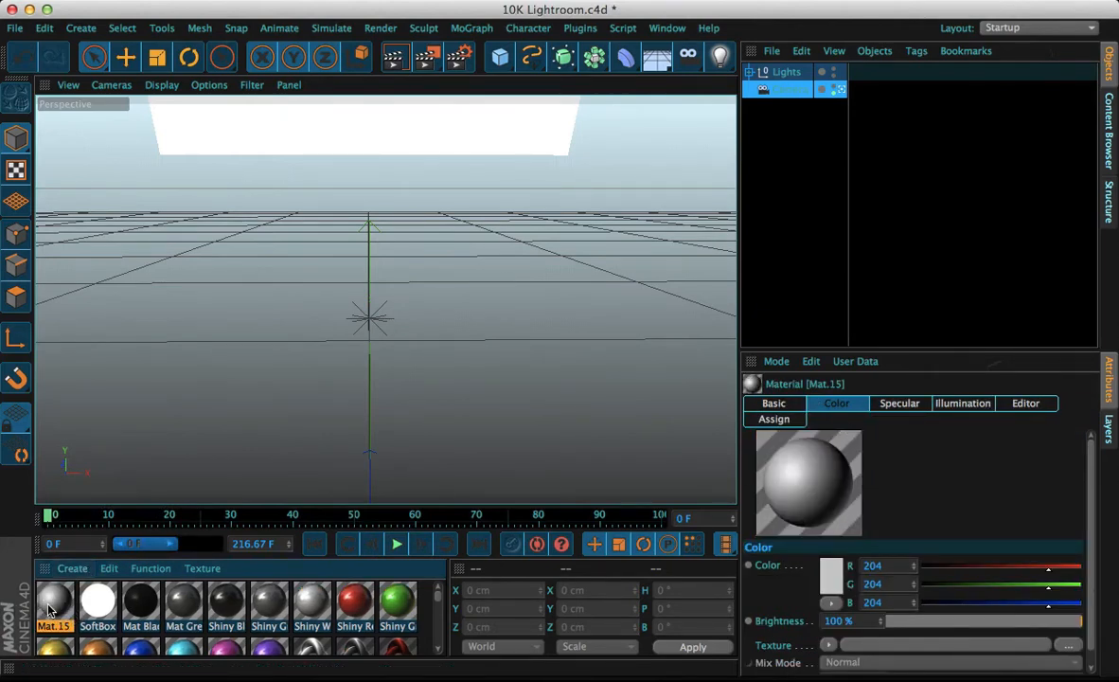
pyautogui.doubleClick(49, 608)
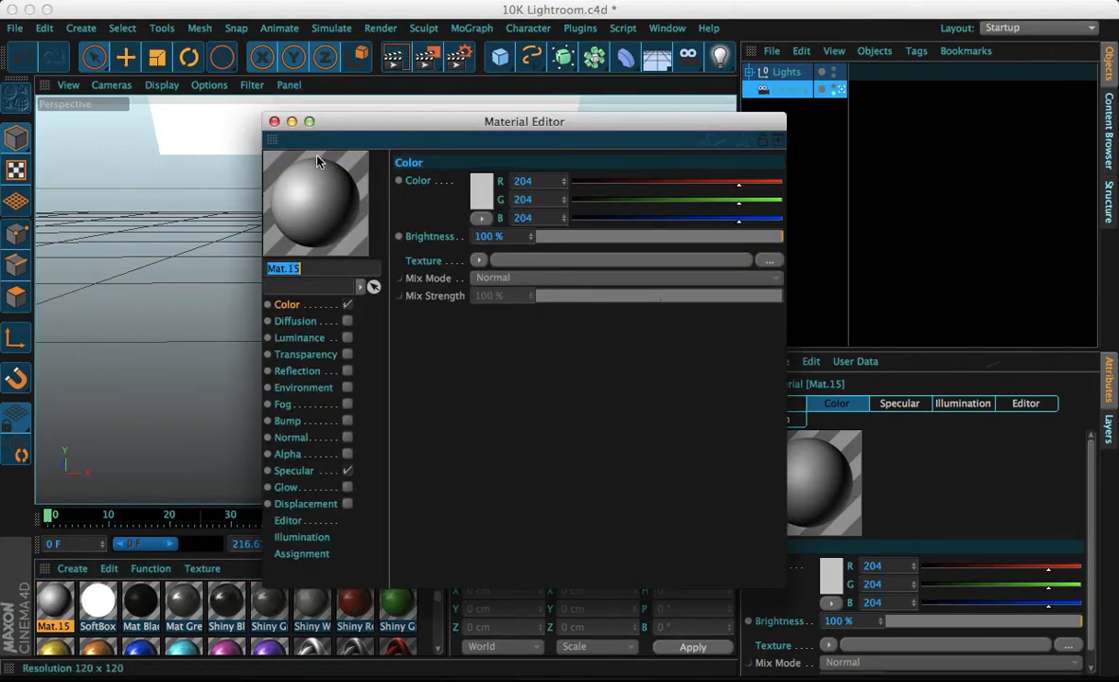
# Switch the material preview to Cylinder (GI) and then Knot (Soft Shadow) shapes
pyautogui.rightClick(331, 222)
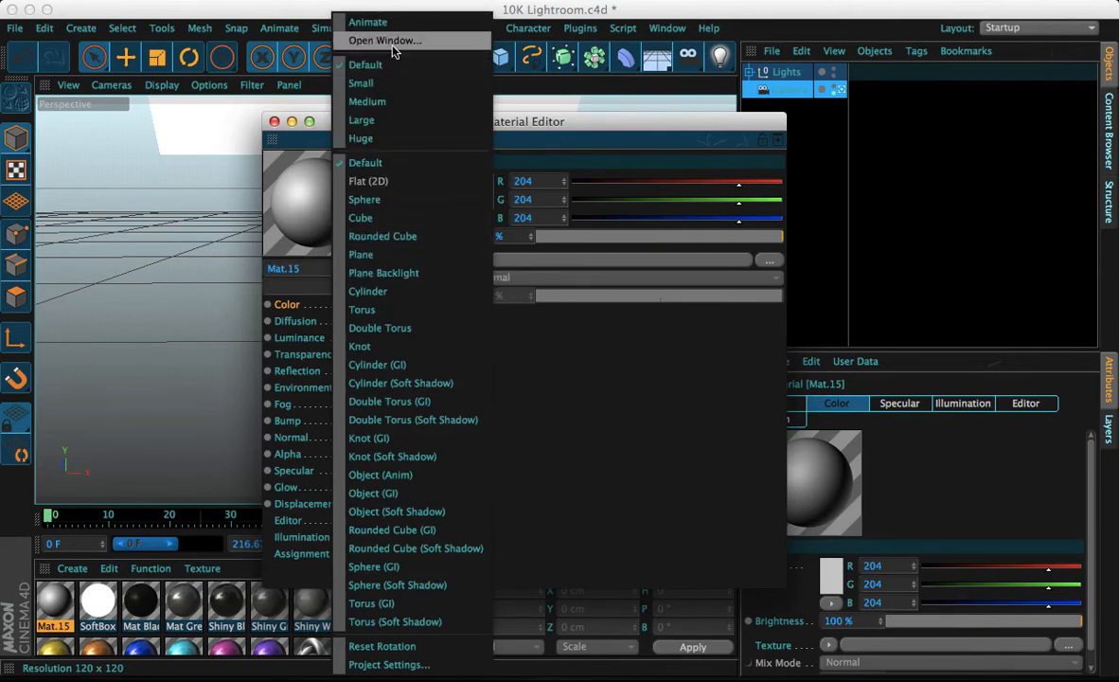
pyautogui.click(385, 368)
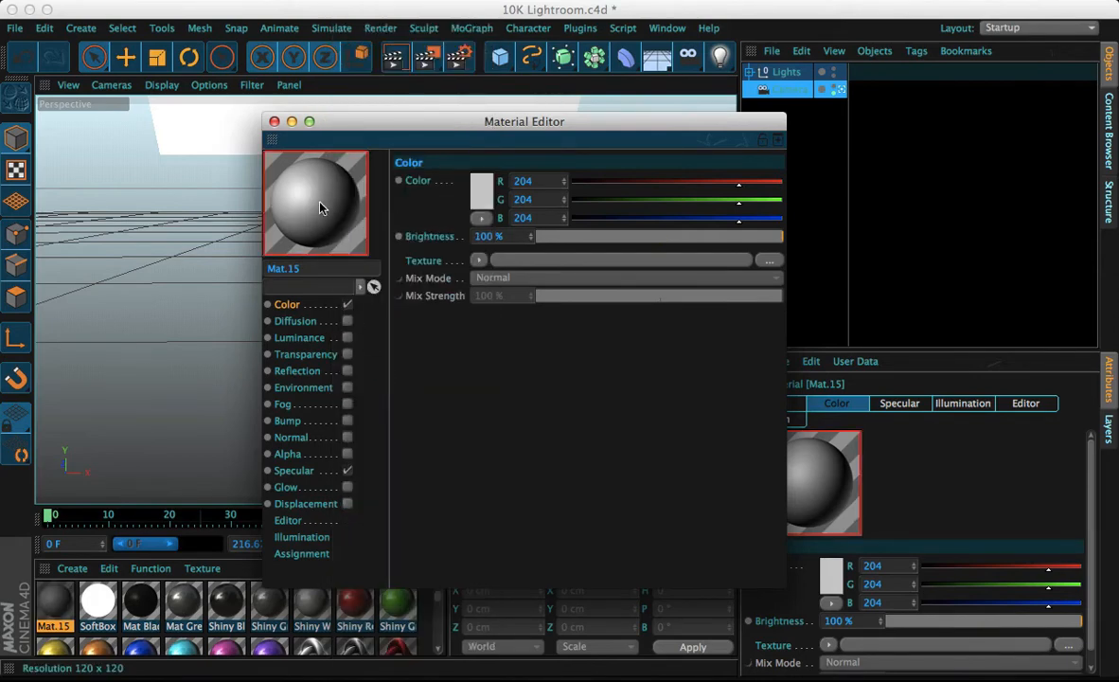
pyautogui.rightClick(321, 208)
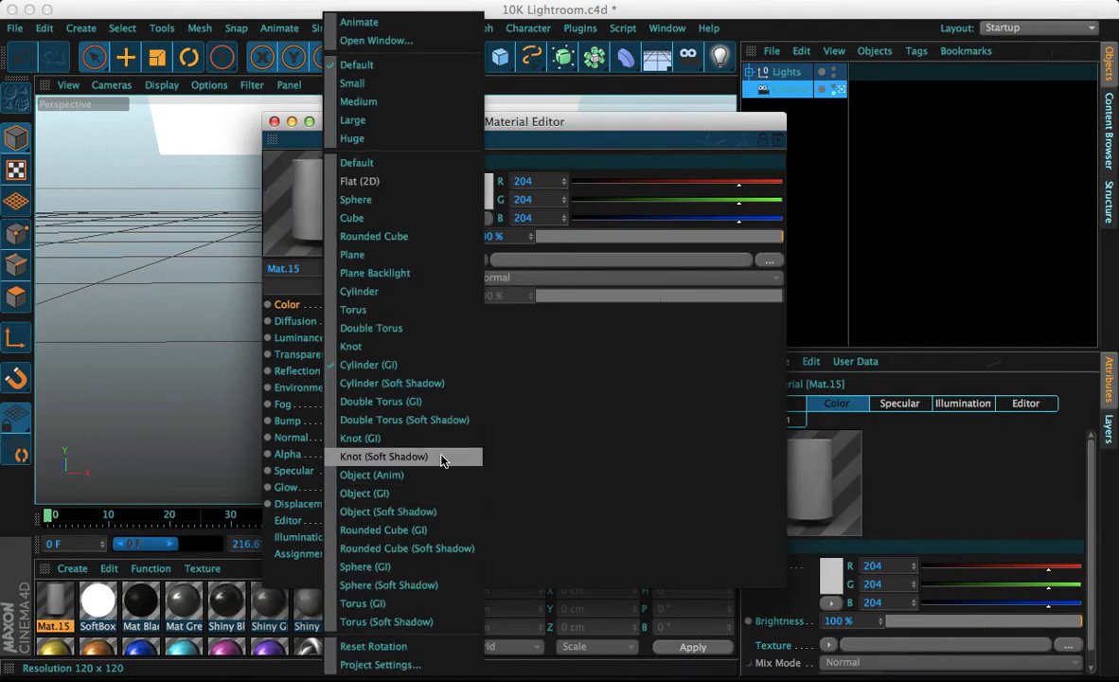
pyautogui.click(442, 460)
# Set the material preview shape to Object (Soft Shadow) and rotate the preview object
pyautogui.rightClick(353, 201)
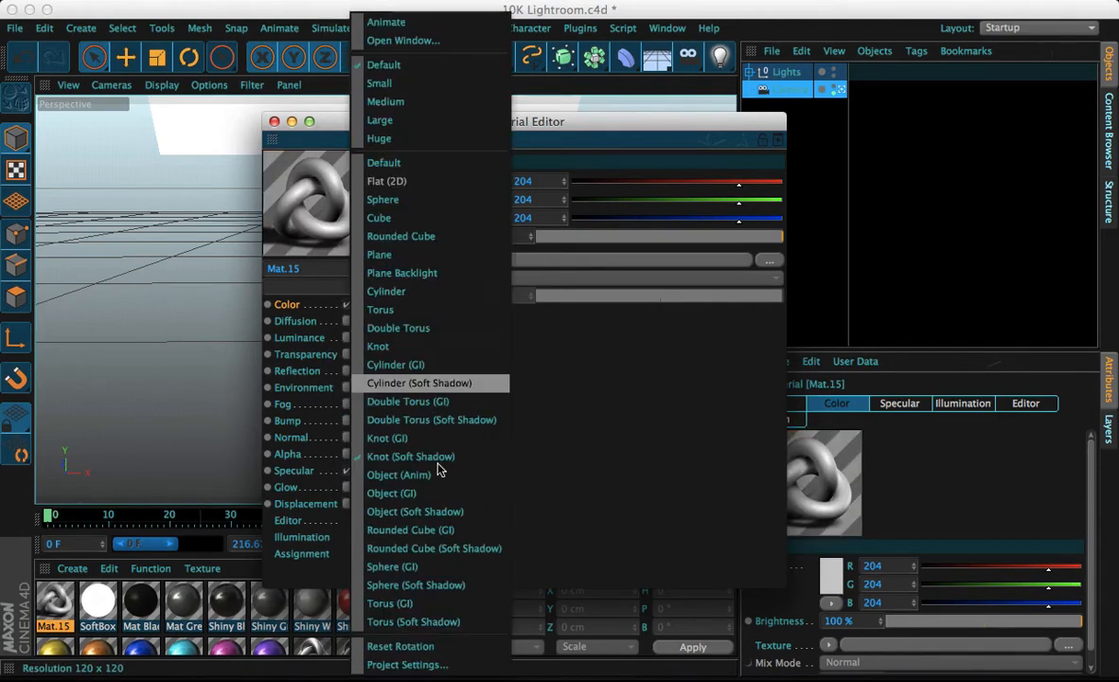
pyautogui.click(414, 512)
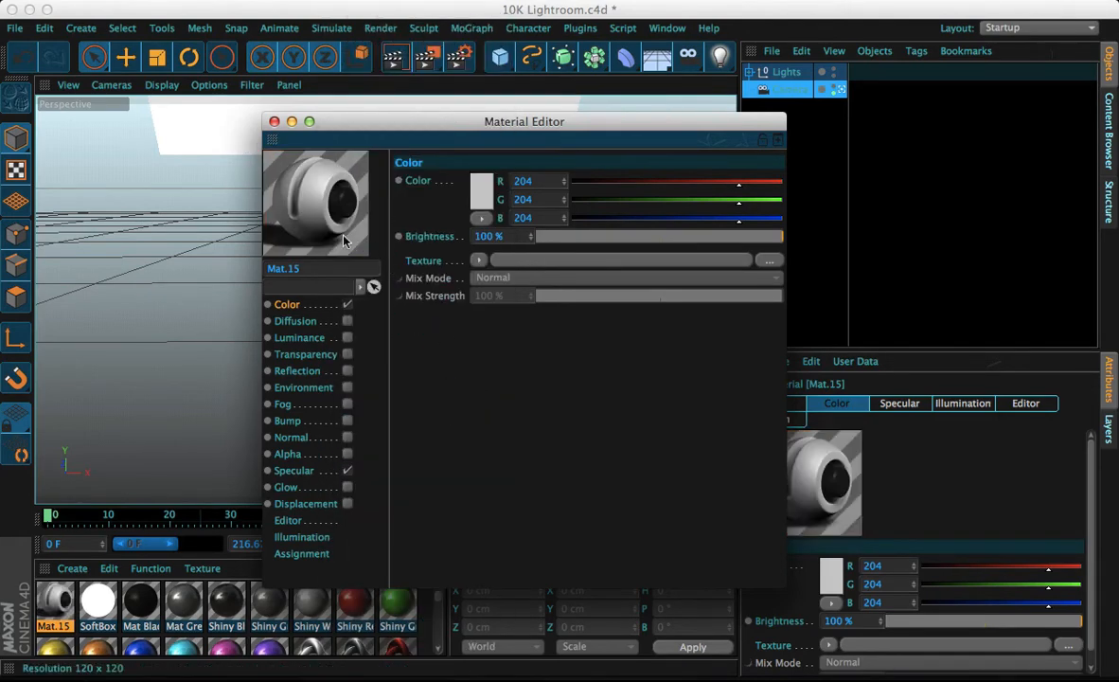
pyautogui.rightClick(299, 197)
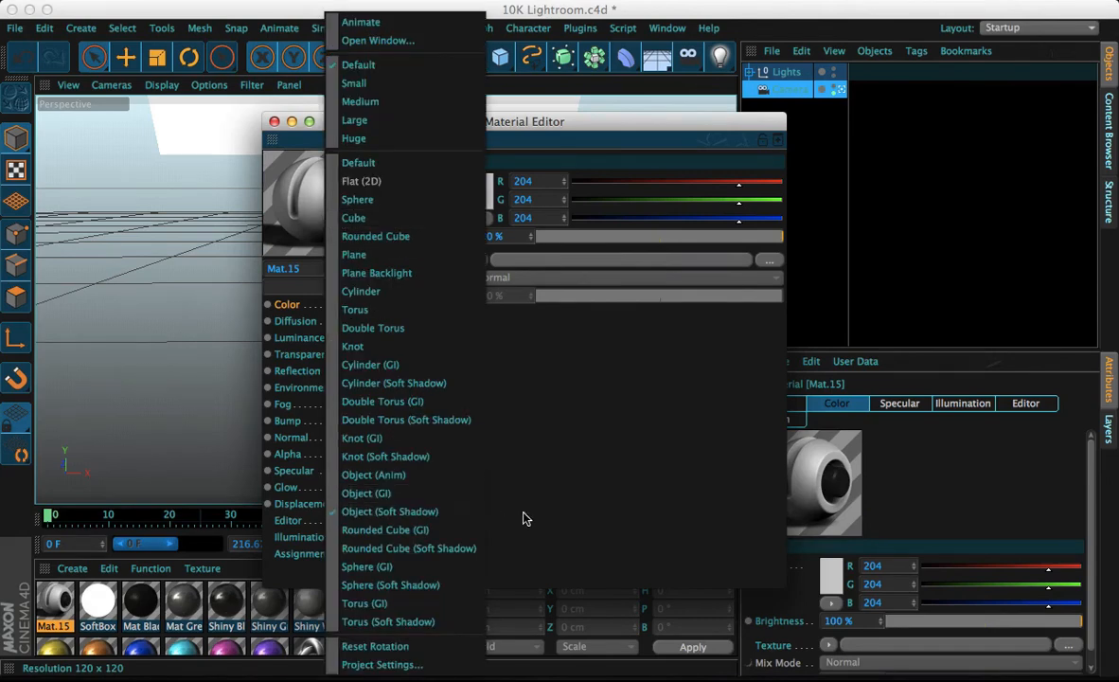
pyautogui.click(538, 466)
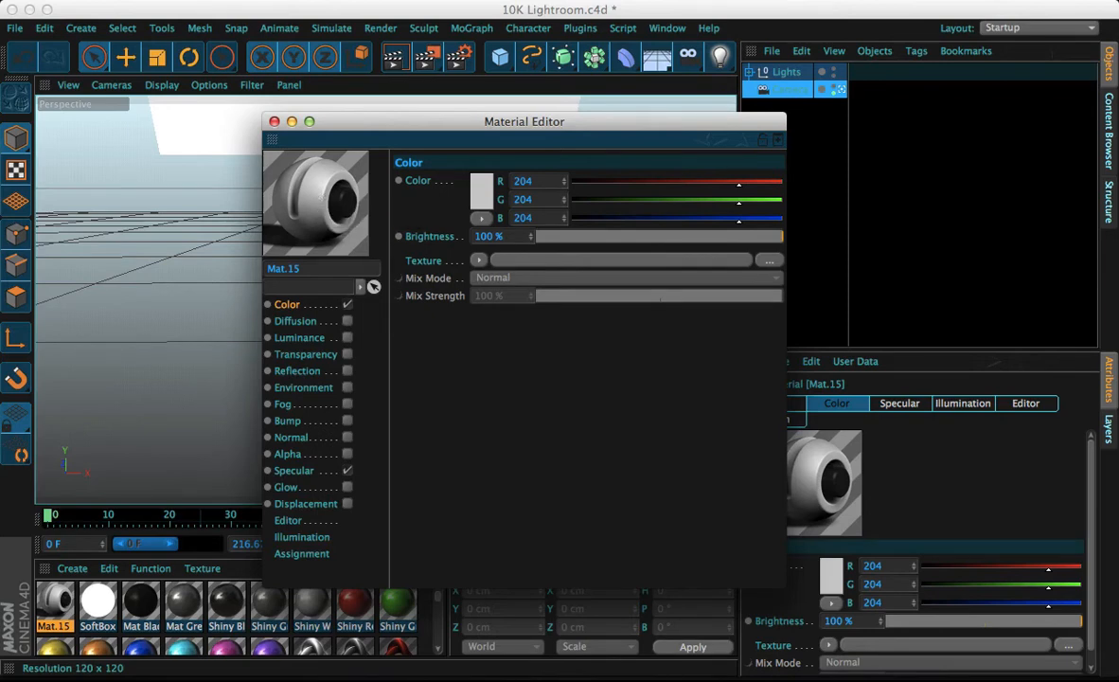
pyautogui.moveTo(315, 194); pyautogui.dragTo(303, 216, button='right')
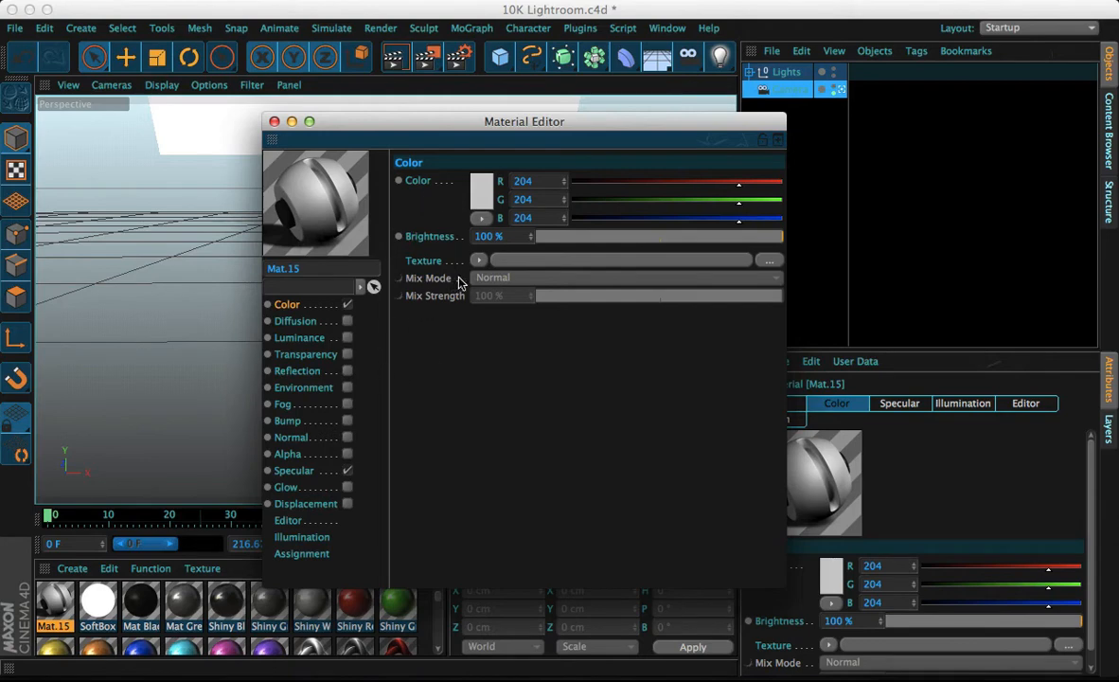
# Open the Load Image dialog for the Color channel's texture and go to the GFX folder
pyautogui.click(478, 262)
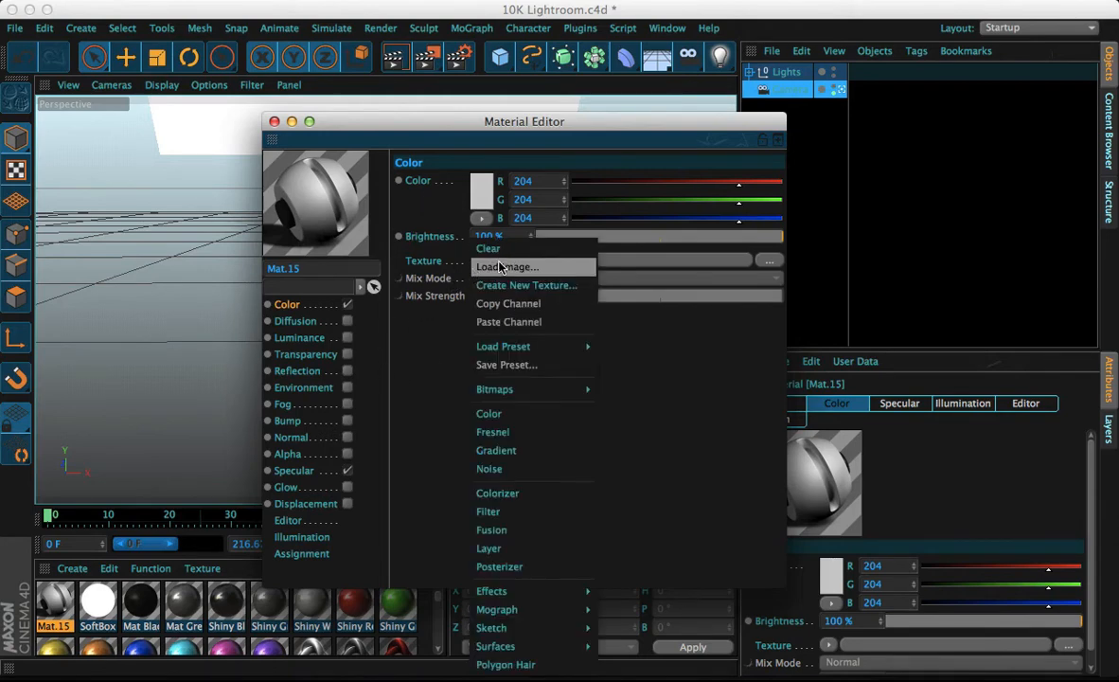
pyautogui.click(501, 268)
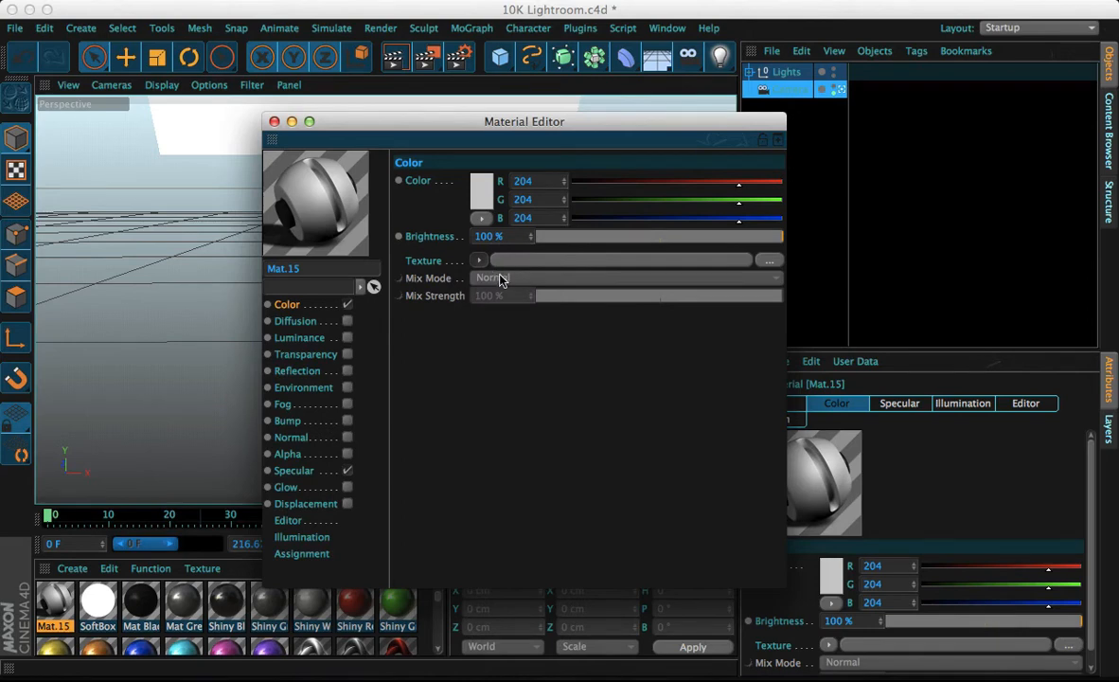
pyautogui.click(553, 264)
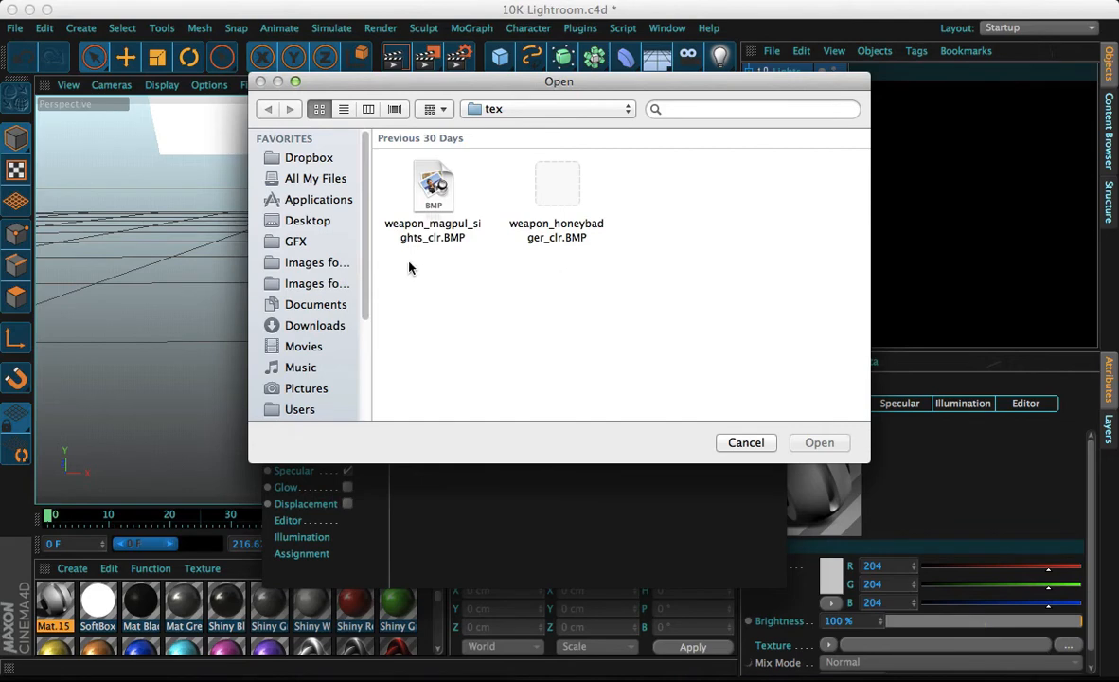
pyautogui.click(325, 245)
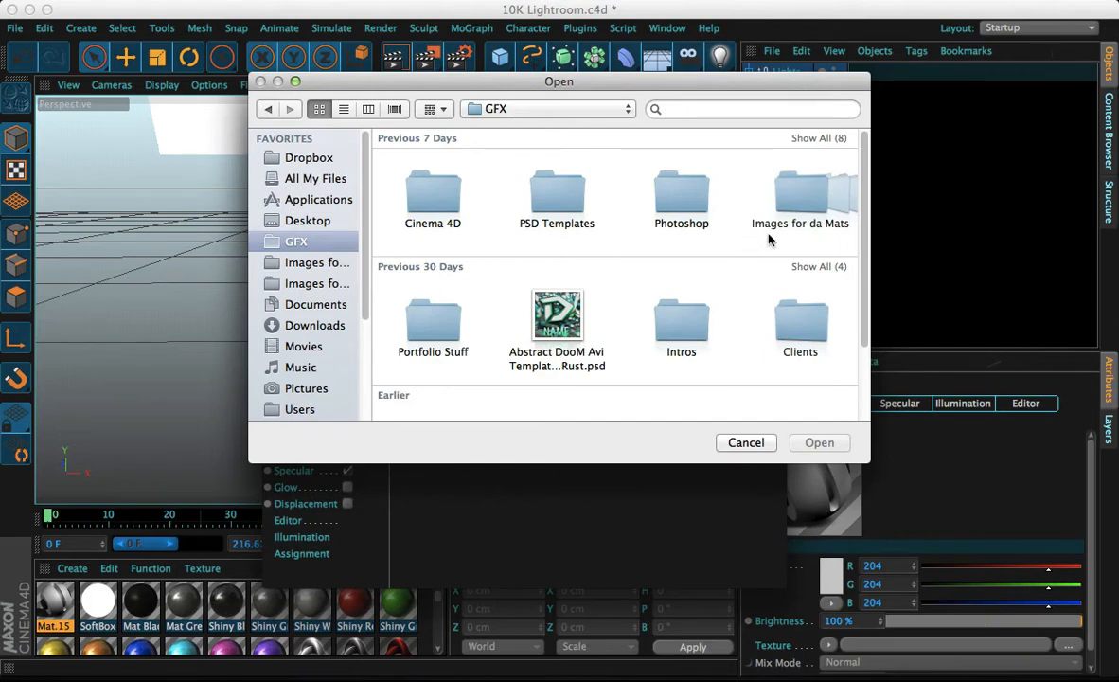
pyautogui.hscroll(3, 767, 240)
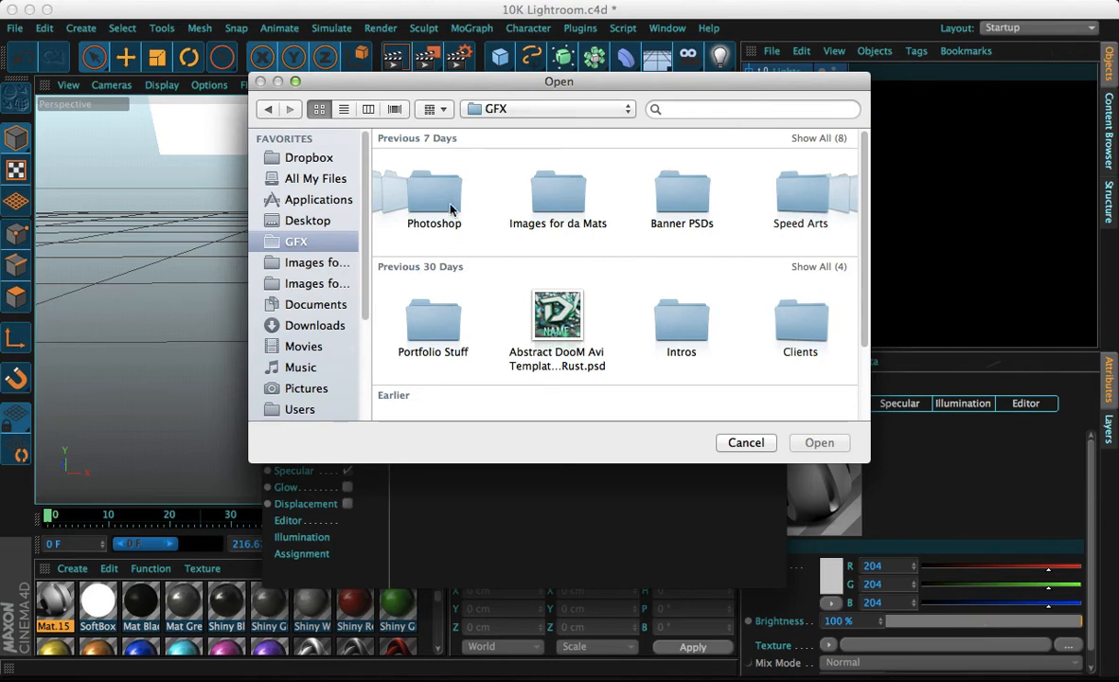
pyautogui.hscroll(-3, 379, 178)
# Browse the Photoshop folder's images for a suitable texture
pyautogui.doubleClick(674, 189)
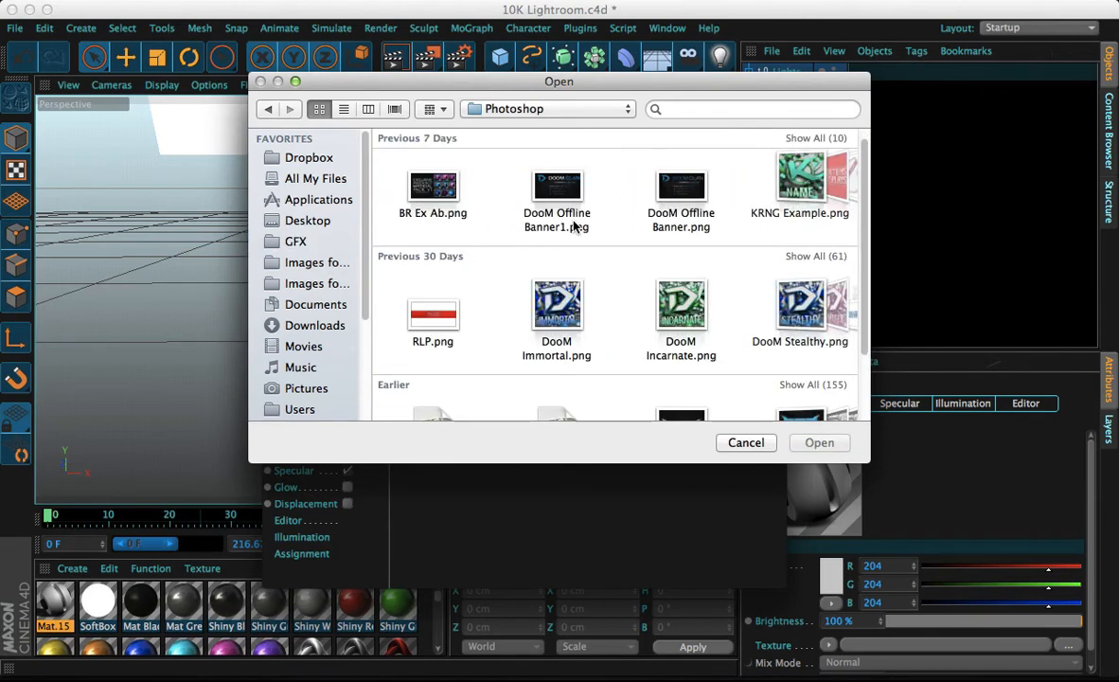
pyautogui.hscroll(2, 574, 226)
pyautogui.hscroll(-3, 573, 225)
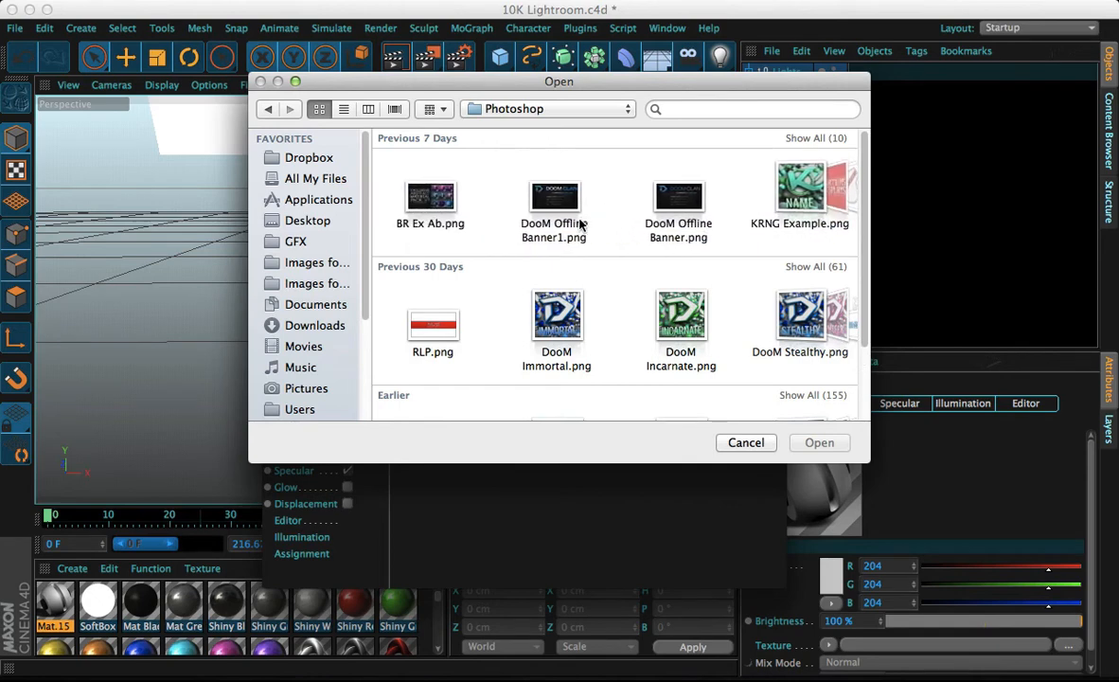
pyautogui.hscroll(4, 580, 224)
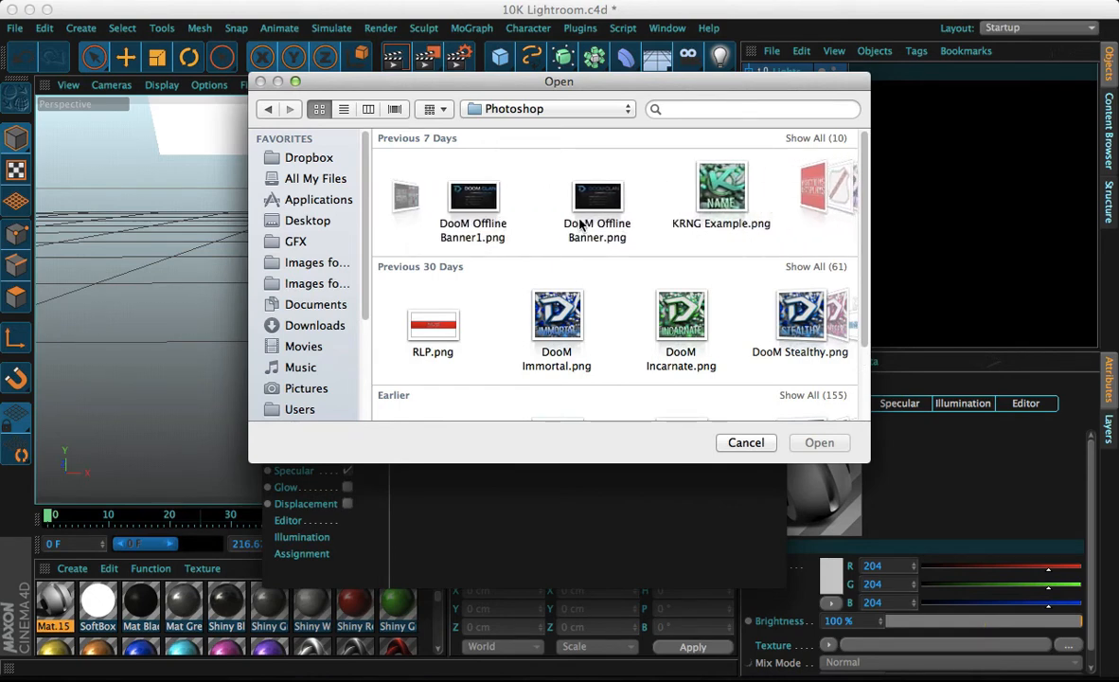
pyautogui.hscroll(4, 578, 227)
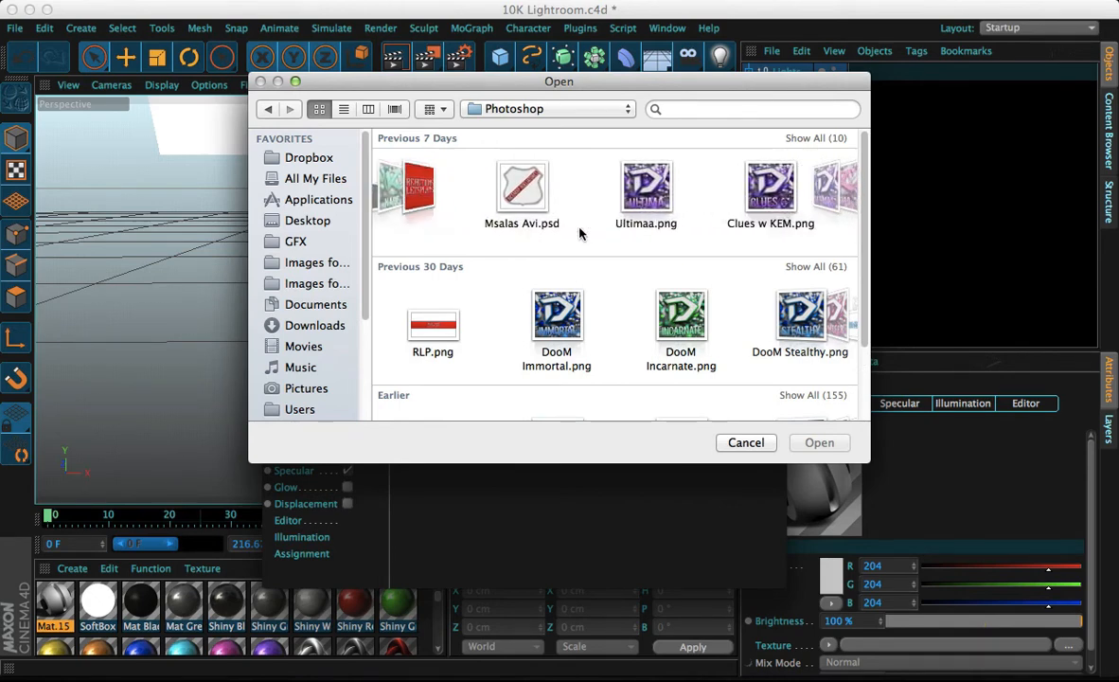
pyautogui.scroll(-4, 579, 232)
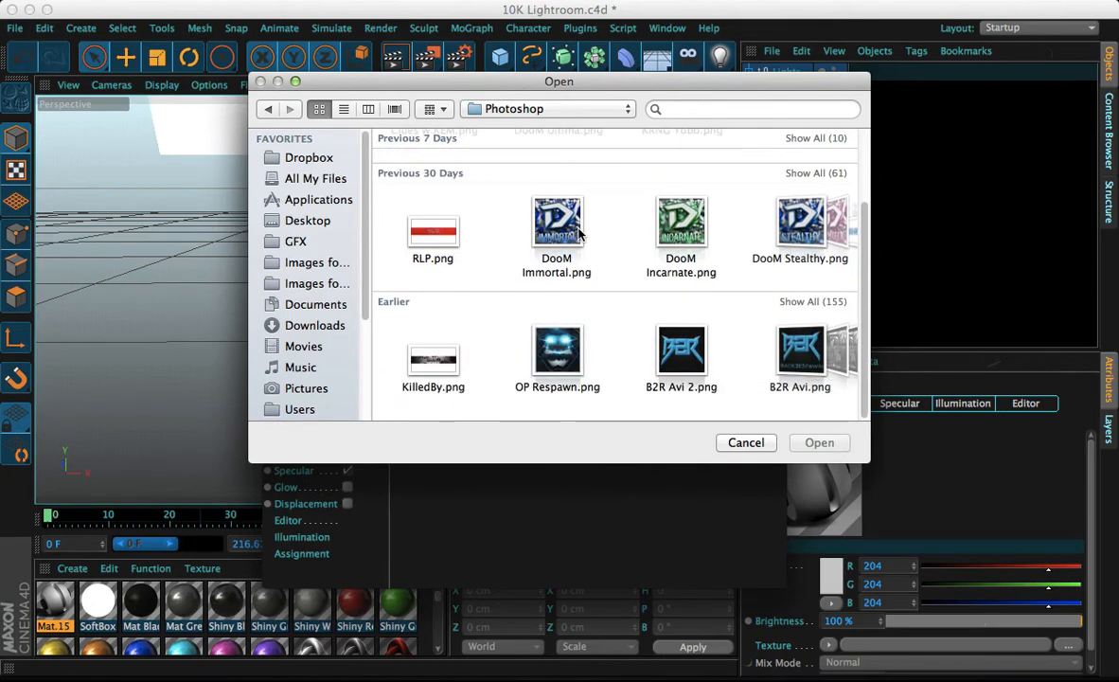
pyautogui.scroll(1, 580, 232)
pyautogui.hscroll(5, 587, 237)
pyautogui.hscroll(5, 595, 241)
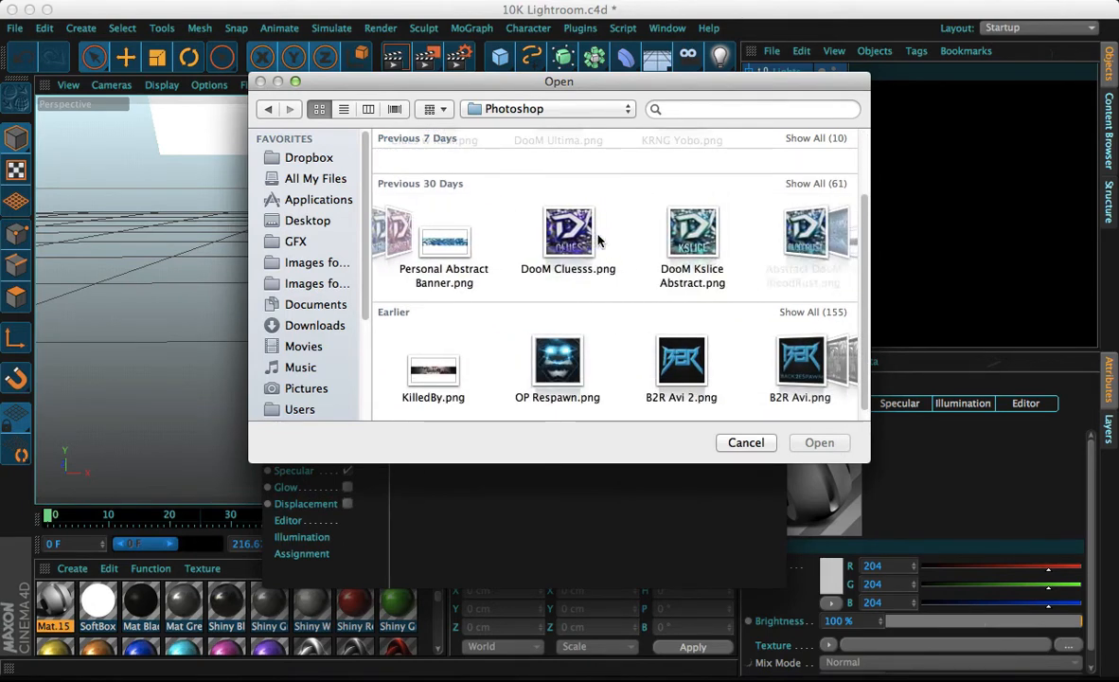
pyautogui.hscroll(6, 598, 240)
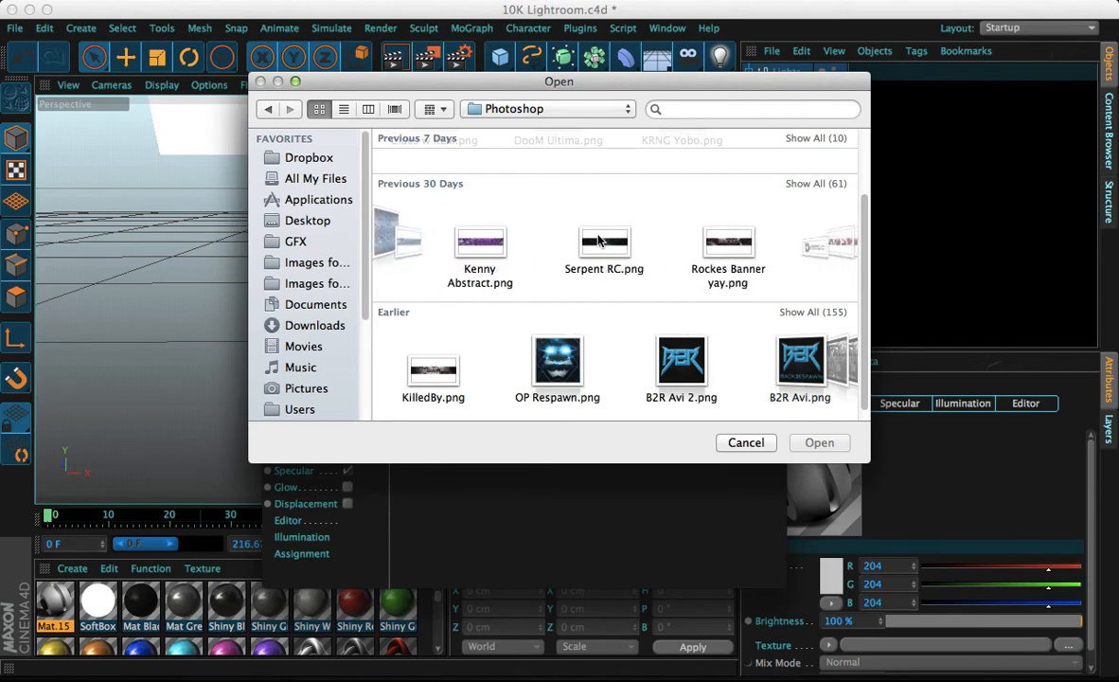
pyautogui.hscroll(5, 597, 241)
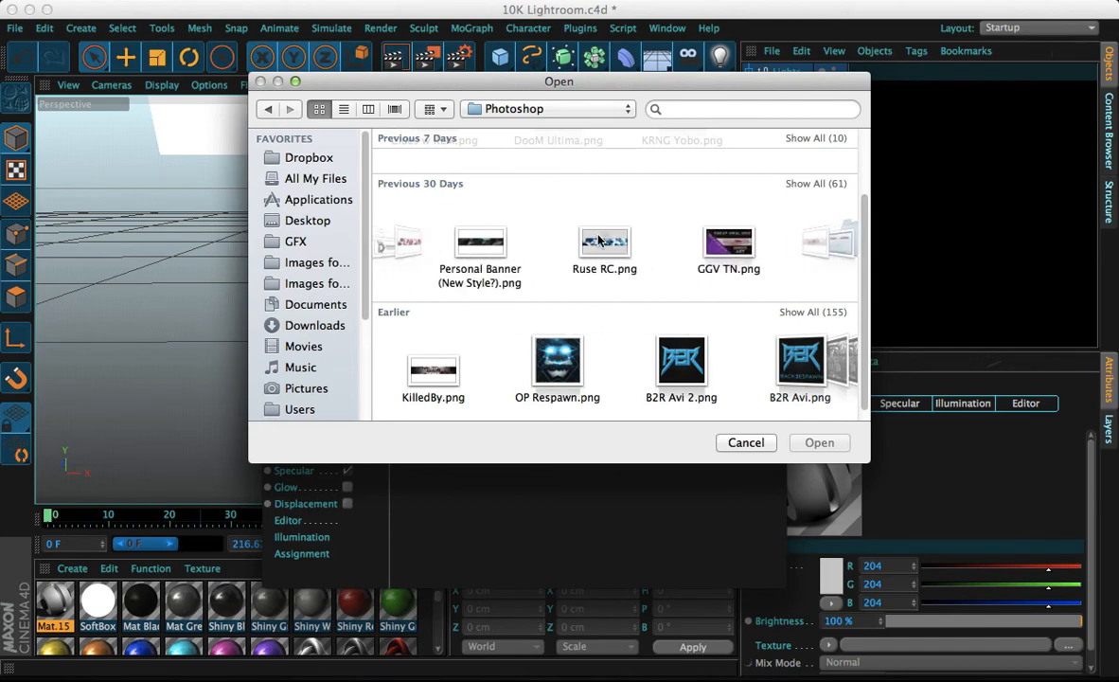
# Load o8V8JYm.png from the Images for da Mats folder as the Color channel texture
pyautogui.click(326, 265)
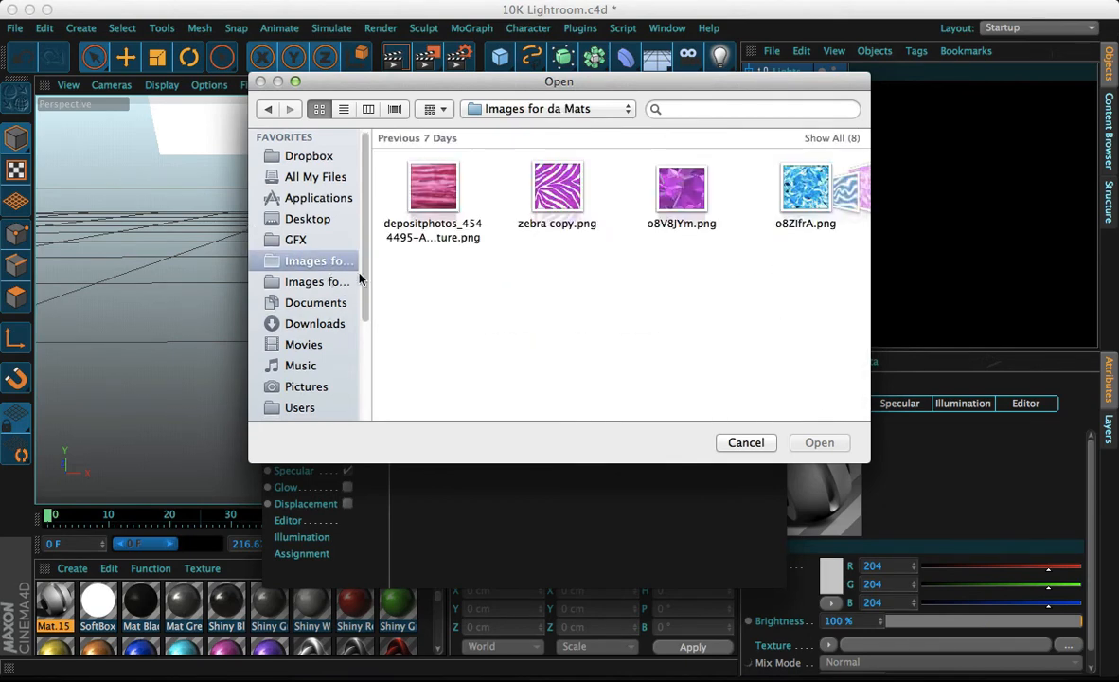
pyautogui.hscroll(3, 577, 170)
pyautogui.hscroll(-2, 585, 172)
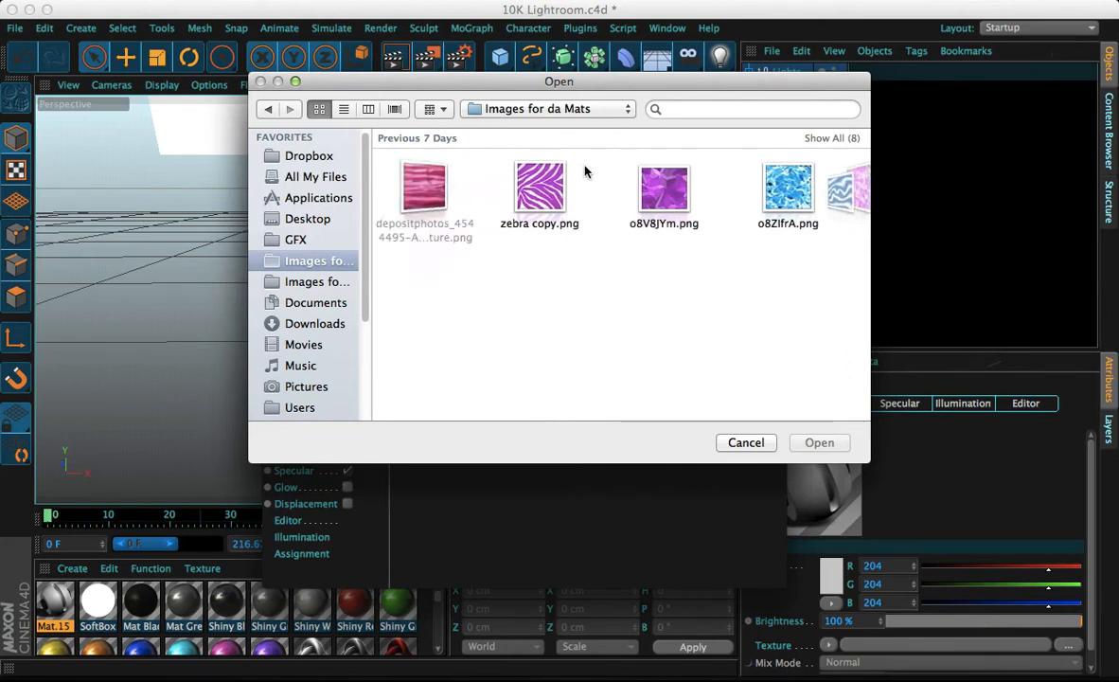
pyautogui.hscroll(5, 585, 172)
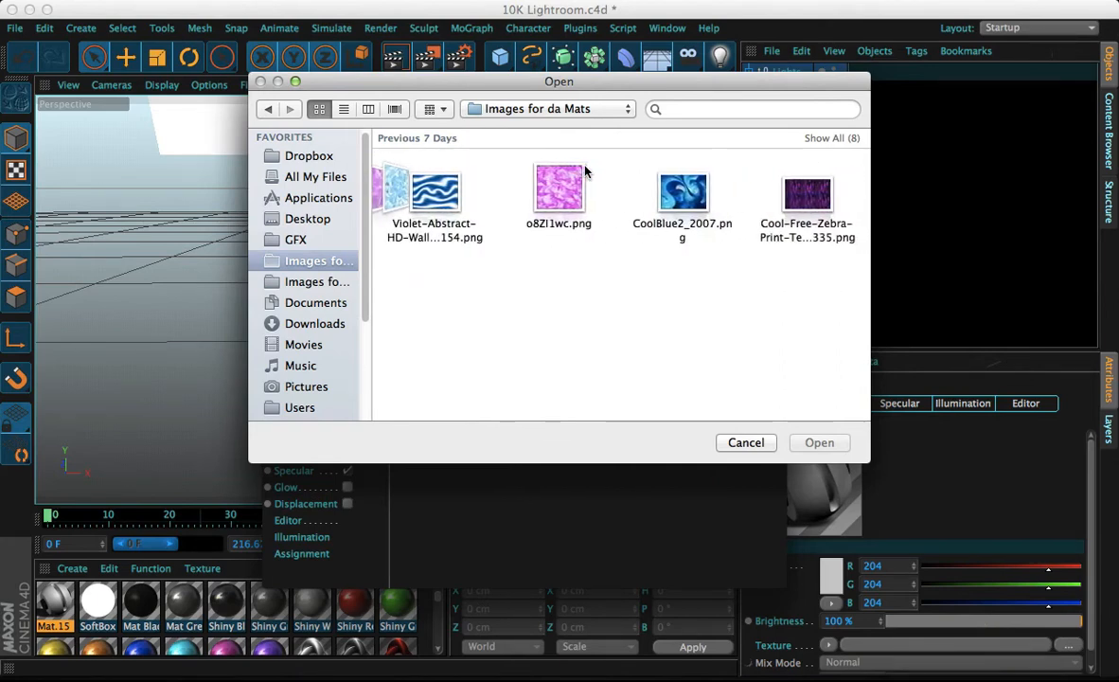
pyautogui.hscroll(-3, 605, 178)
pyautogui.hscroll(-3, 606, 178)
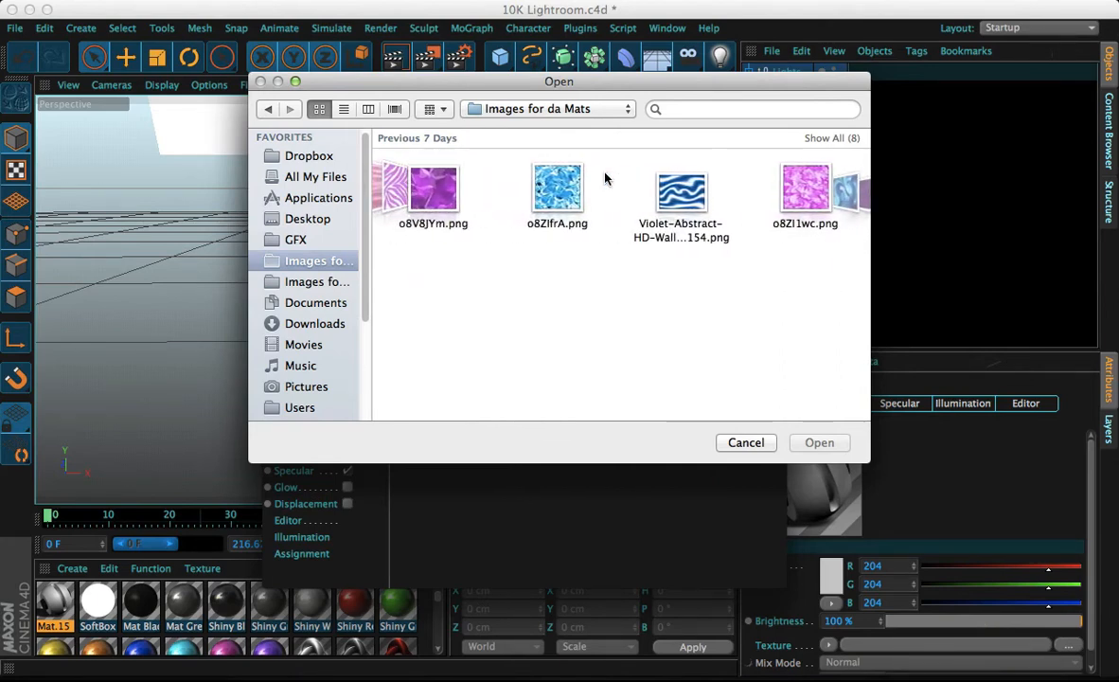
pyautogui.click(562, 193)
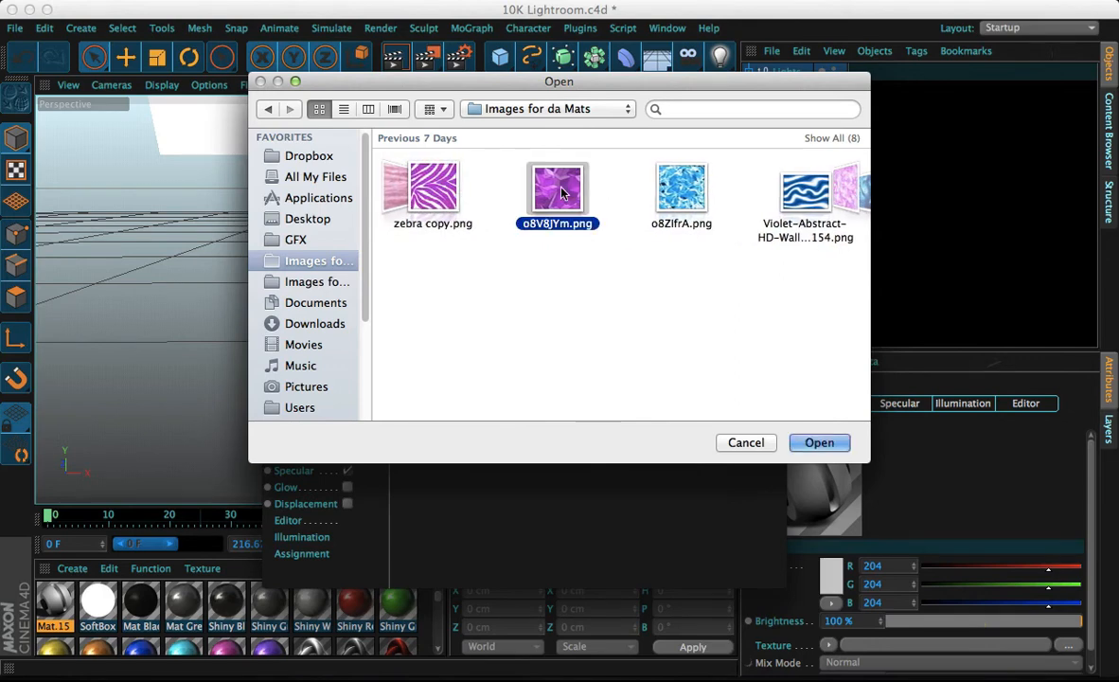
pyautogui.press('Return')
pyautogui.click(687, 245)
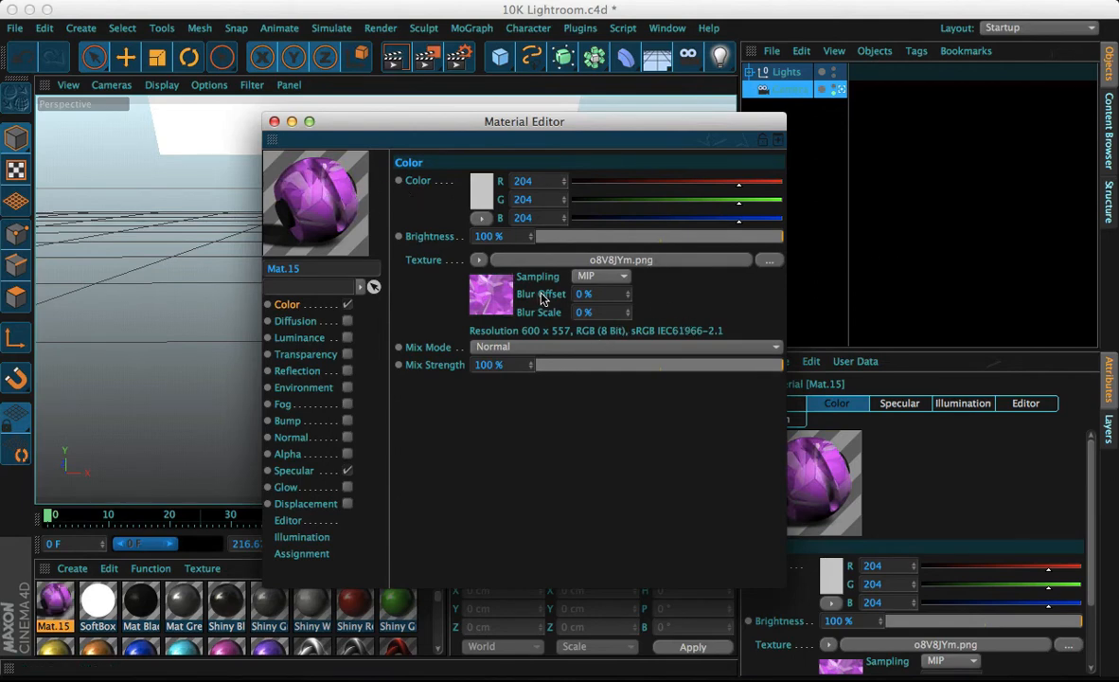
# Set the Color channel's color to a bright blue at hue 195° (R 0, G 191, B 255)
pyautogui.click(483, 191)
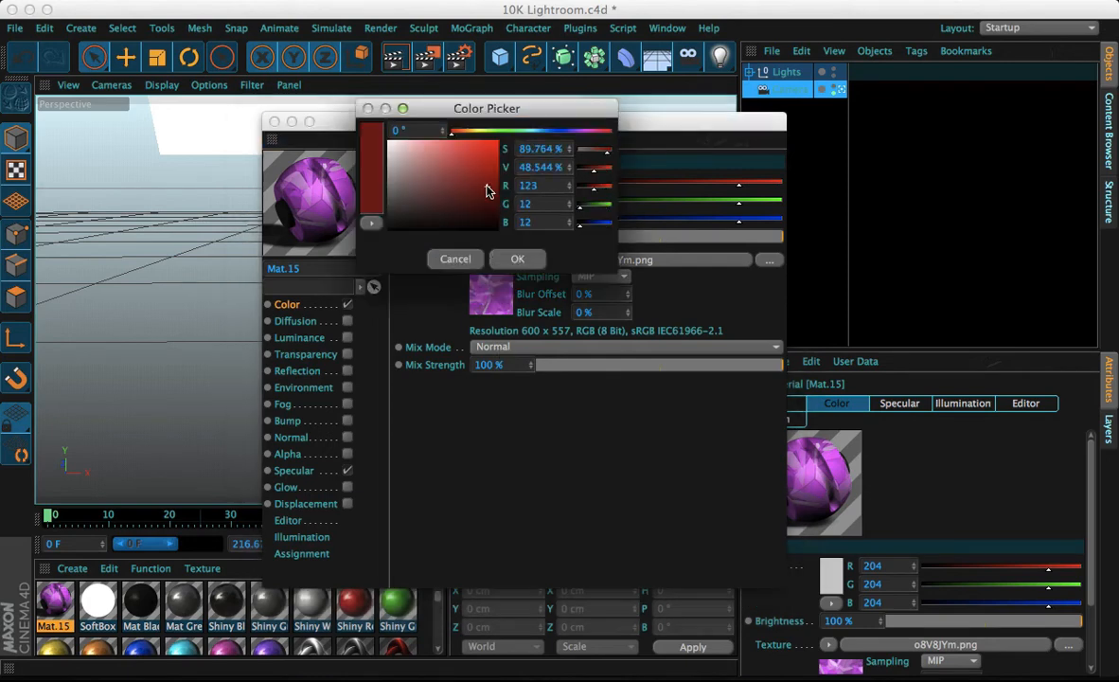
pyautogui.click(536, 131)
pyautogui.moveTo(535, 135)
pyautogui.mouseDown()
pyautogui.moveTo(549, 137)
pyautogui.moveTo(537, 131)
pyautogui.mouseUp()
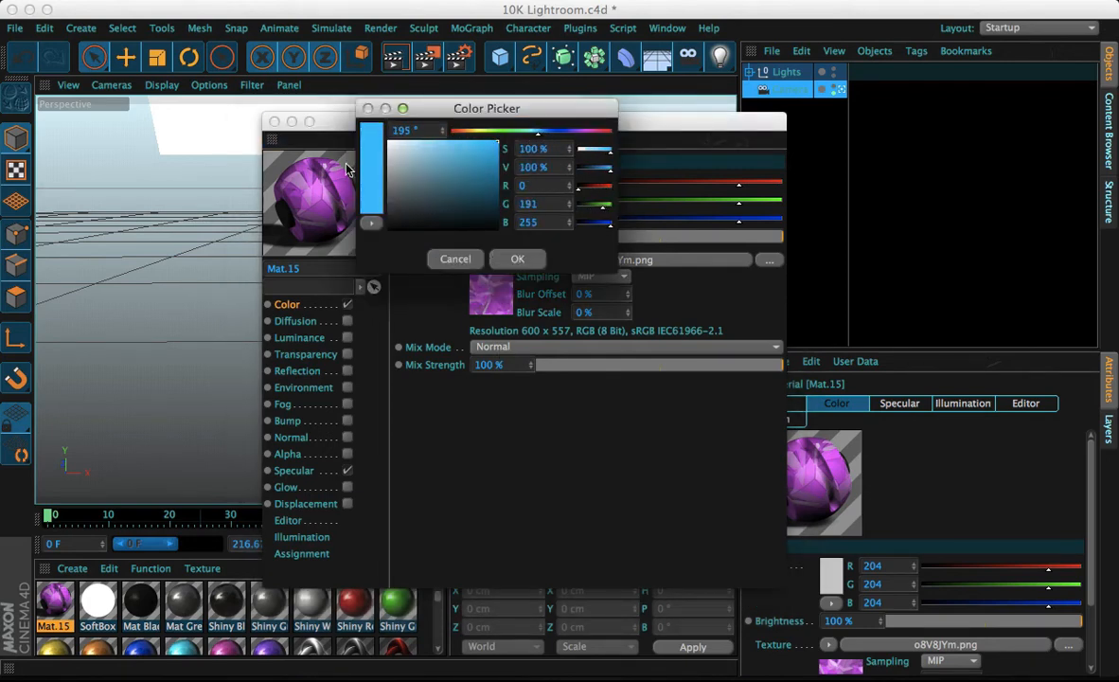
pyautogui.click(518, 261)
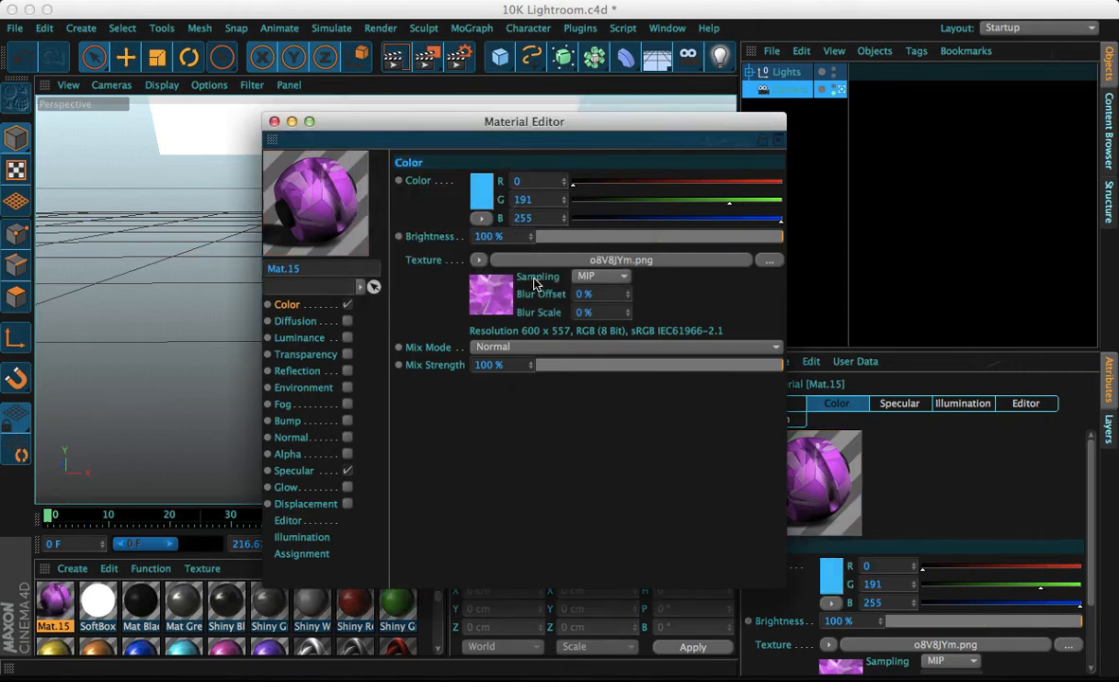
# Try the Add, Subtract and Multiply mix modes for the Color texture, leaving Multiply selected
pyautogui.click(493, 346)
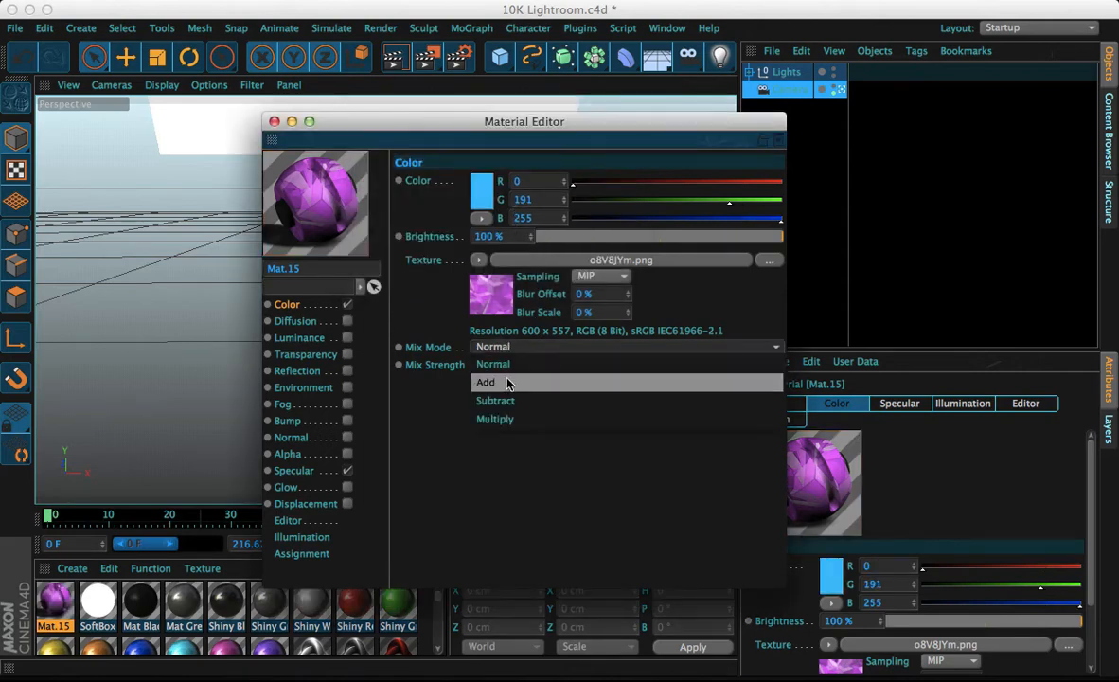
pyautogui.click(509, 382)
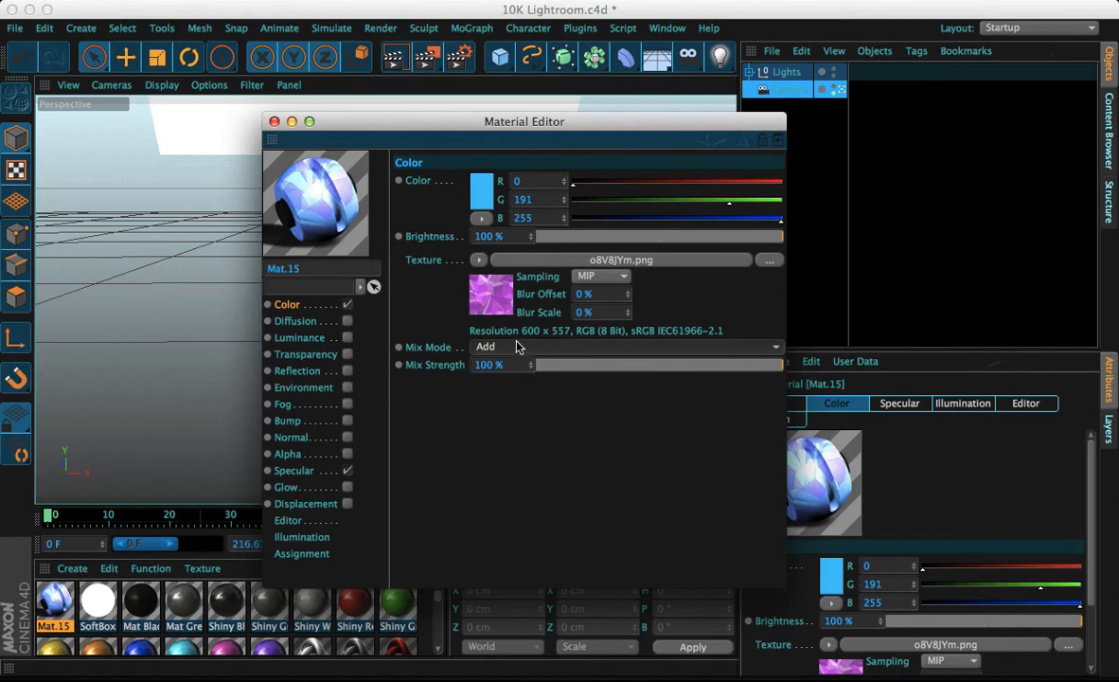
pyautogui.click(517, 347)
pyautogui.click(494, 398)
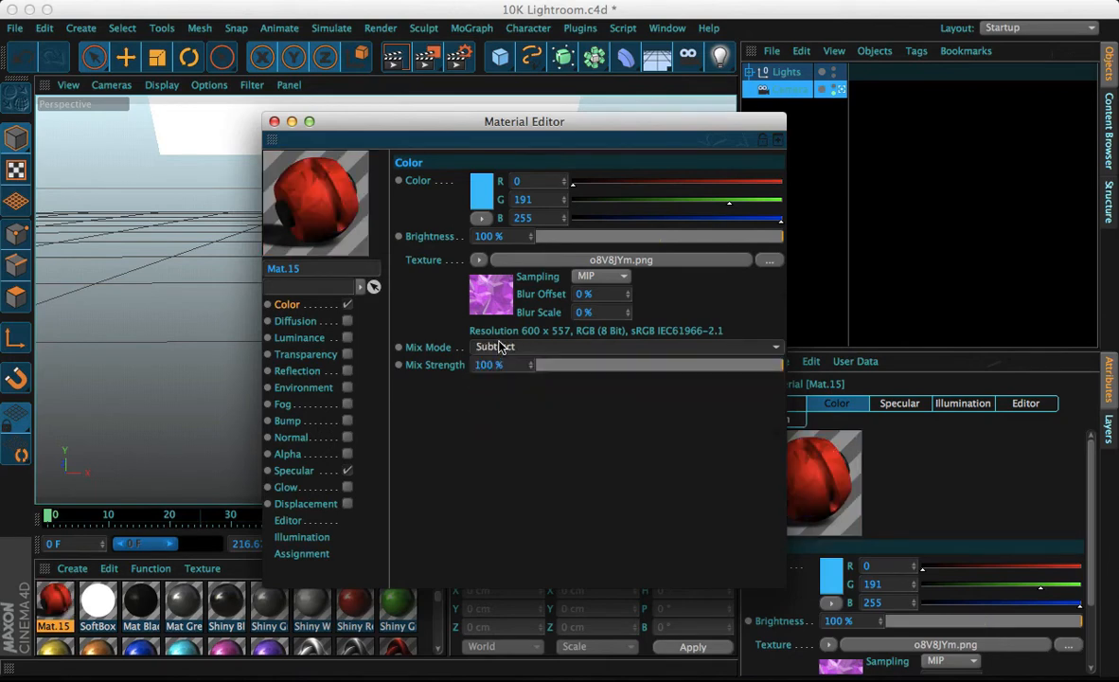
pyautogui.click(501, 347)
pyautogui.click(490, 414)
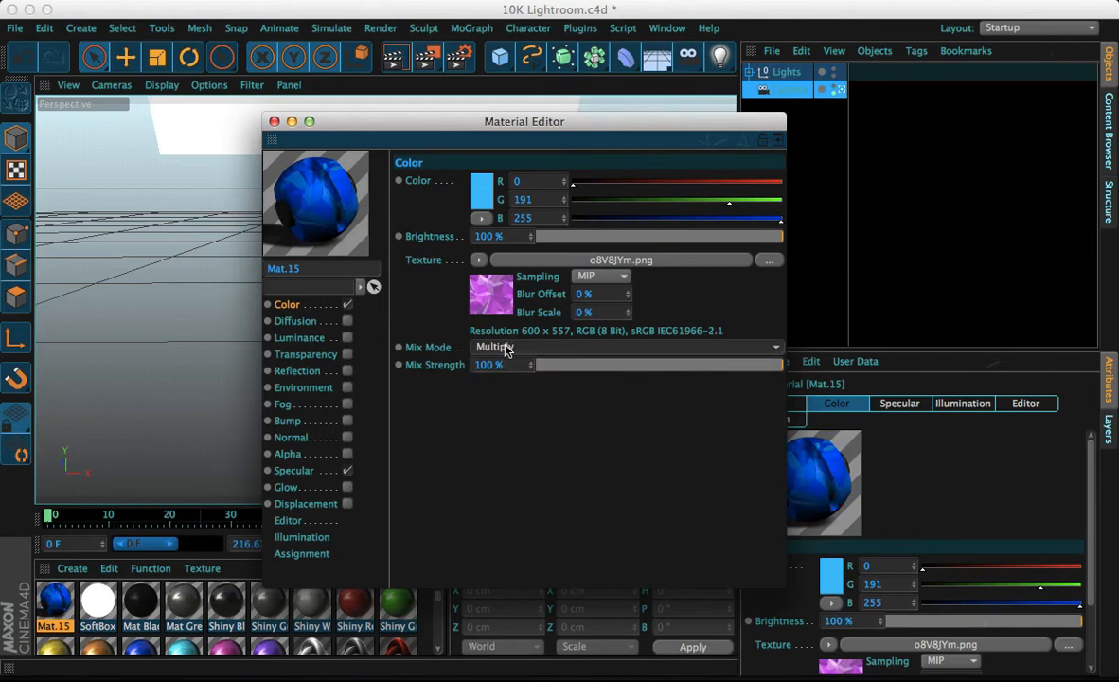
pyautogui.click(506, 349)
pyautogui.click(505, 349)
# Change the Color channel's color to a pale blue (R 120, G 221, B 255)
pyautogui.click(480, 202)
pyautogui.click(419, 183)
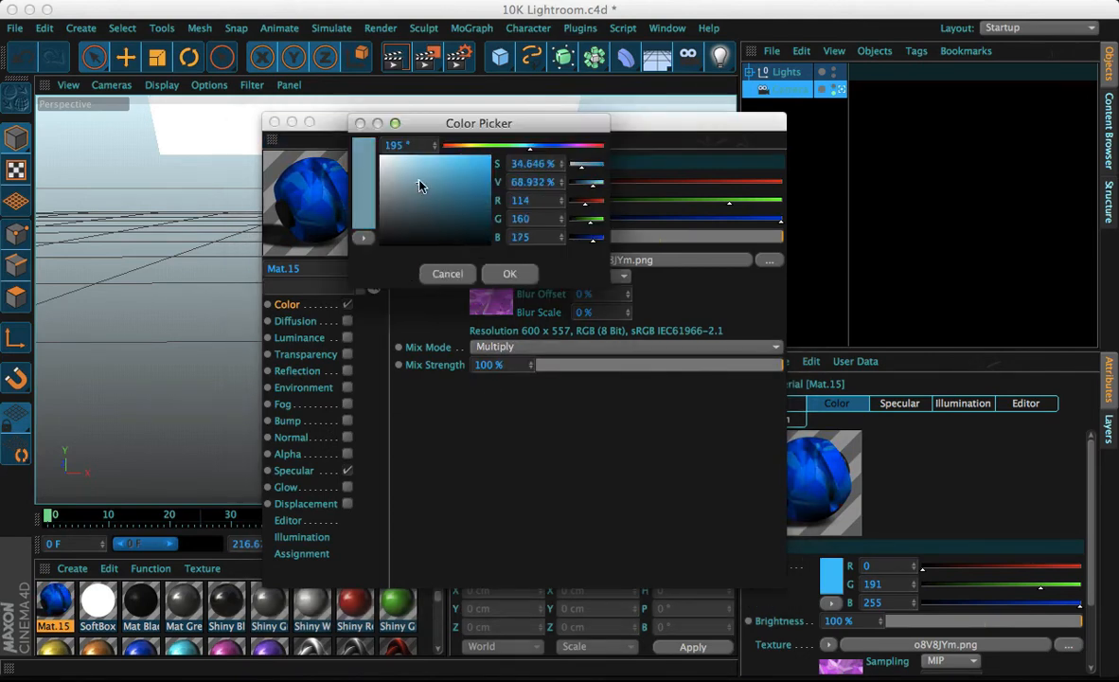
pyautogui.click(438, 156)
pyautogui.click(510, 273)
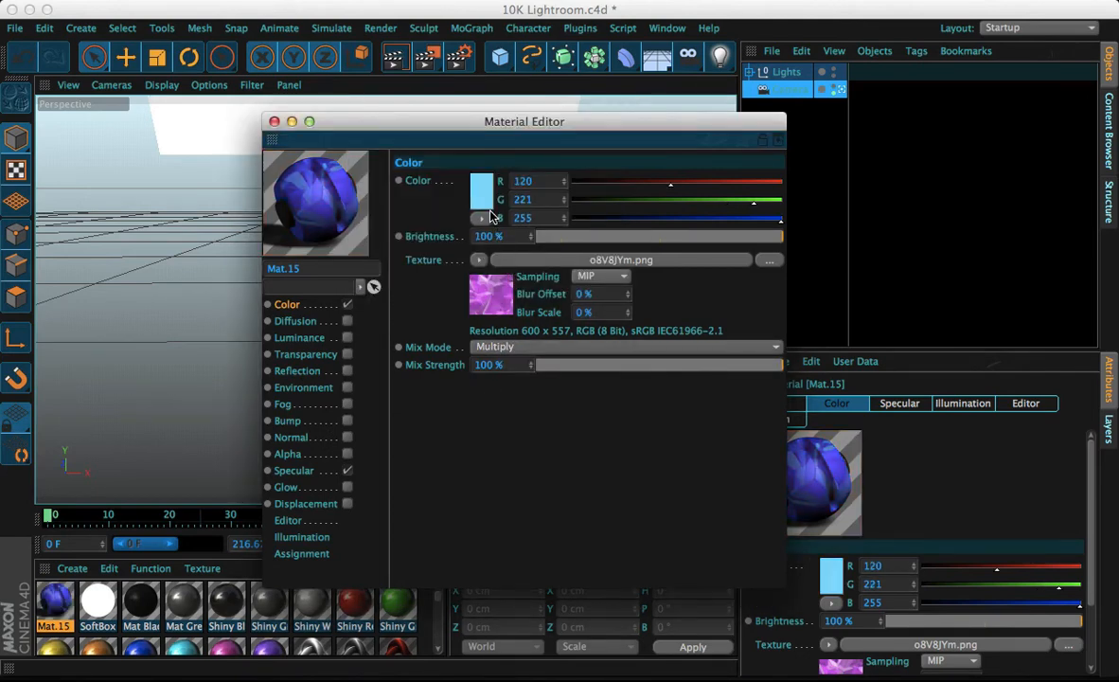
# Darken the Color channel's color to a deep teal (R 0, G 81, B 108)
pyautogui.click(491, 214)
pyautogui.click(484, 197)
pyautogui.click(485, 197)
pyautogui.moveTo(485, 195); pyautogui.dragTo(496, 196)
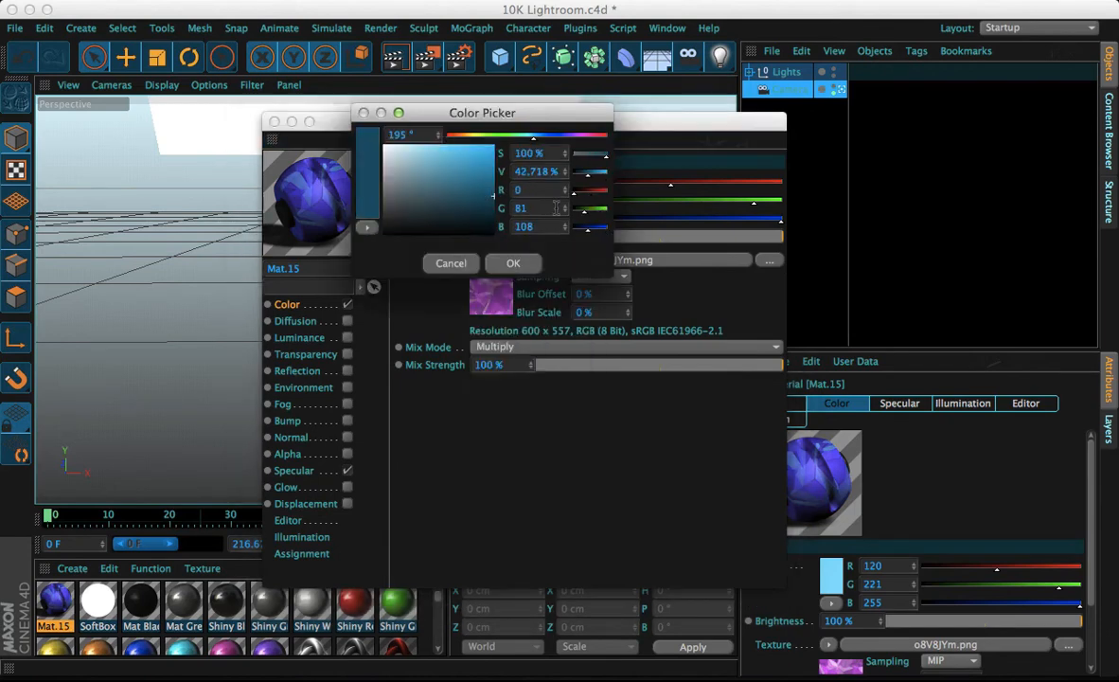
pyautogui.click(512, 262)
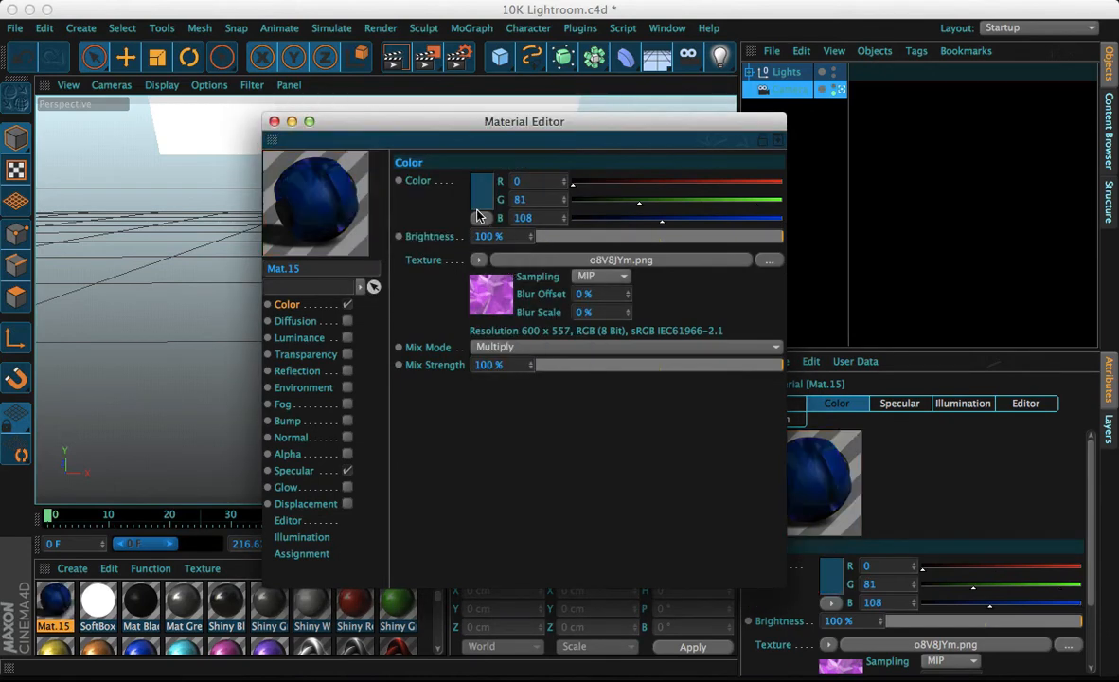
# Set the Color channel's color to a near white (R 244, G 252, B 255)
pyautogui.click(478, 200)
pyautogui.moveTo(454, 180); pyautogui.dragTo(384, 132)
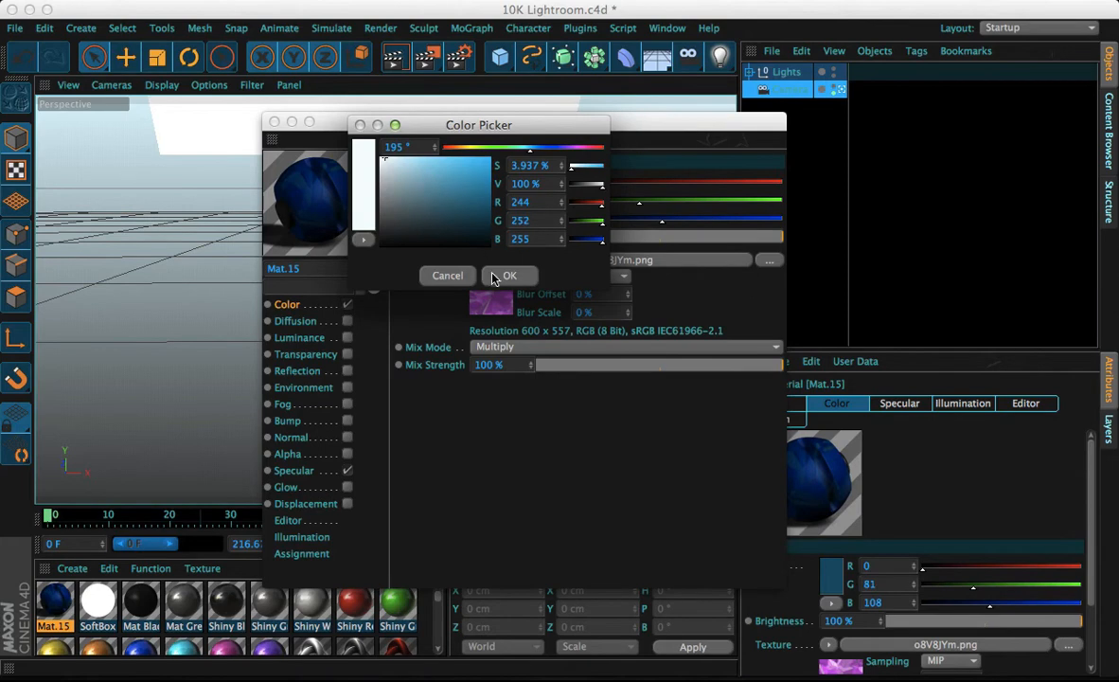
pyautogui.click(493, 276)
# Shift the Color channel's hue to 183° and raise saturation to a cyan (R 0, G 242, B 255)
pyautogui.click(450, 187)
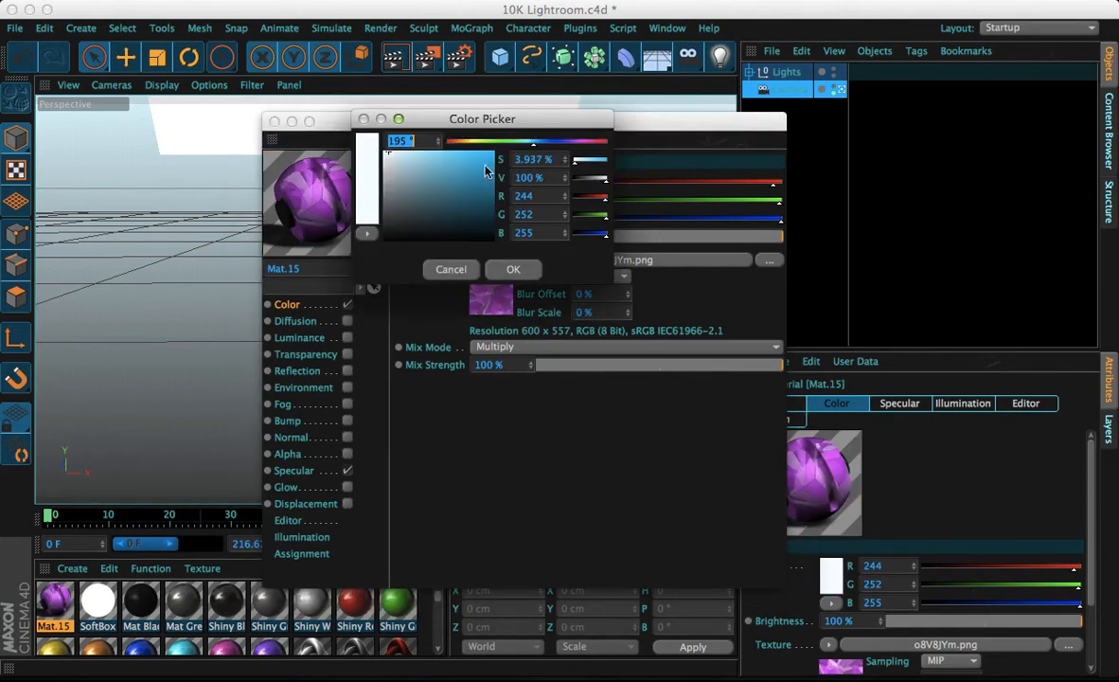
pyautogui.moveTo(533, 143); pyautogui.dragTo(527, 144)
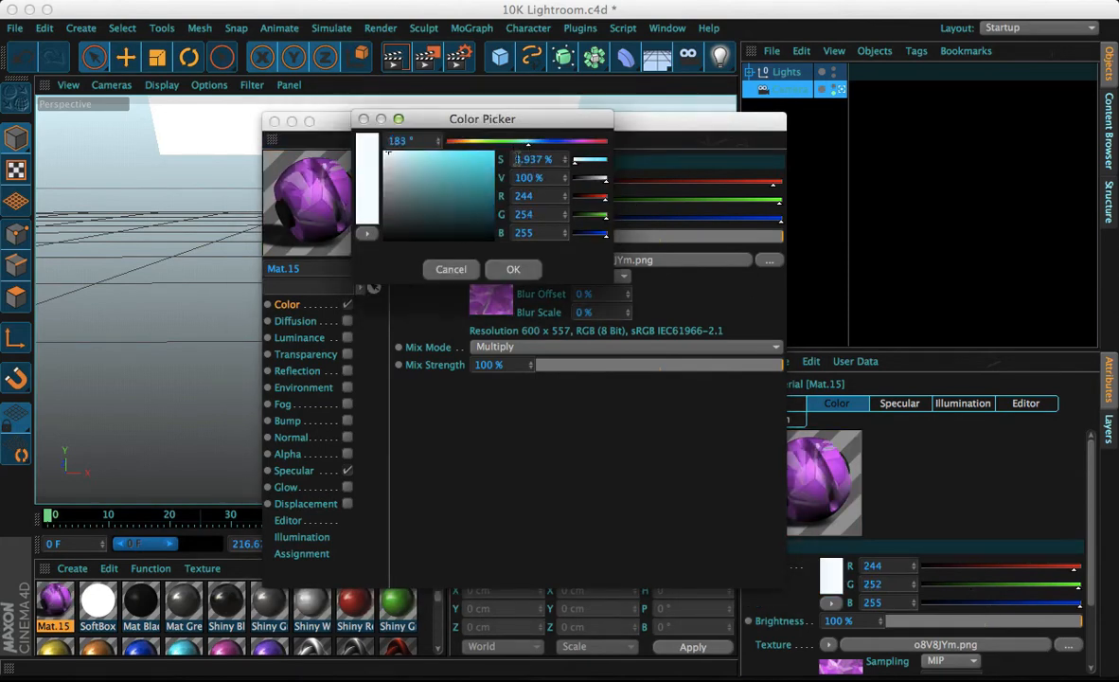
pyautogui.moveTo(474, 177); pyautogui.dragTo(518, 125)
pyautogui.click(498, 268)
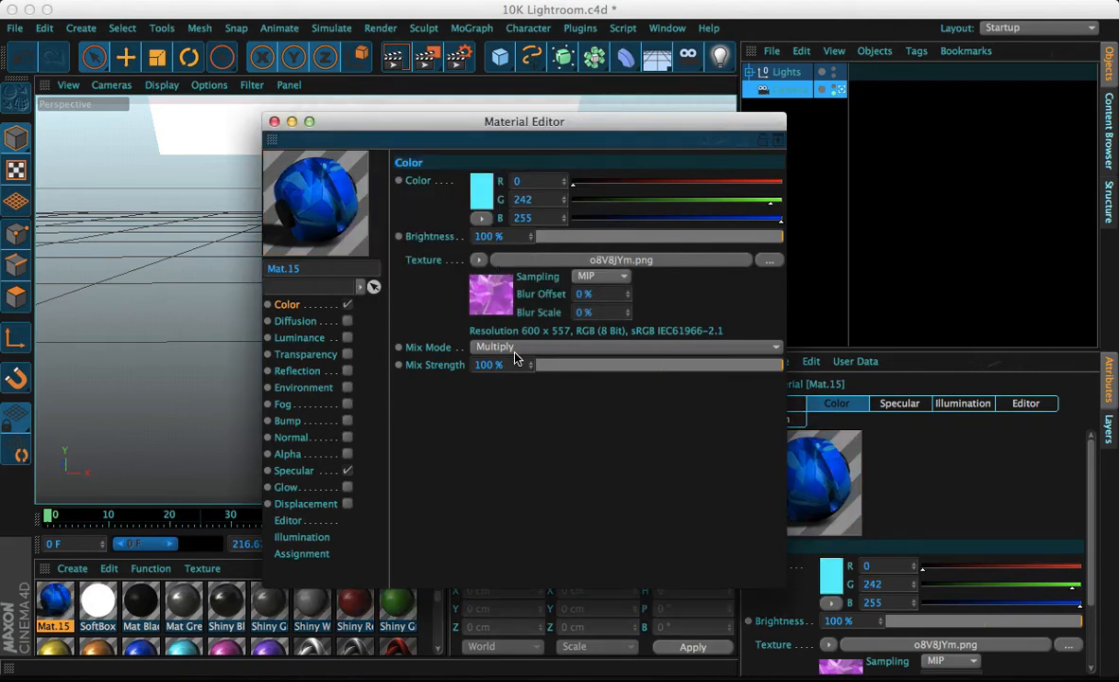
# Set the Color channel's color to purple at hue 276° (R 161, G 0, B 255)
pyautogui.click(481, 199)
pyautogui.click(568, 141)
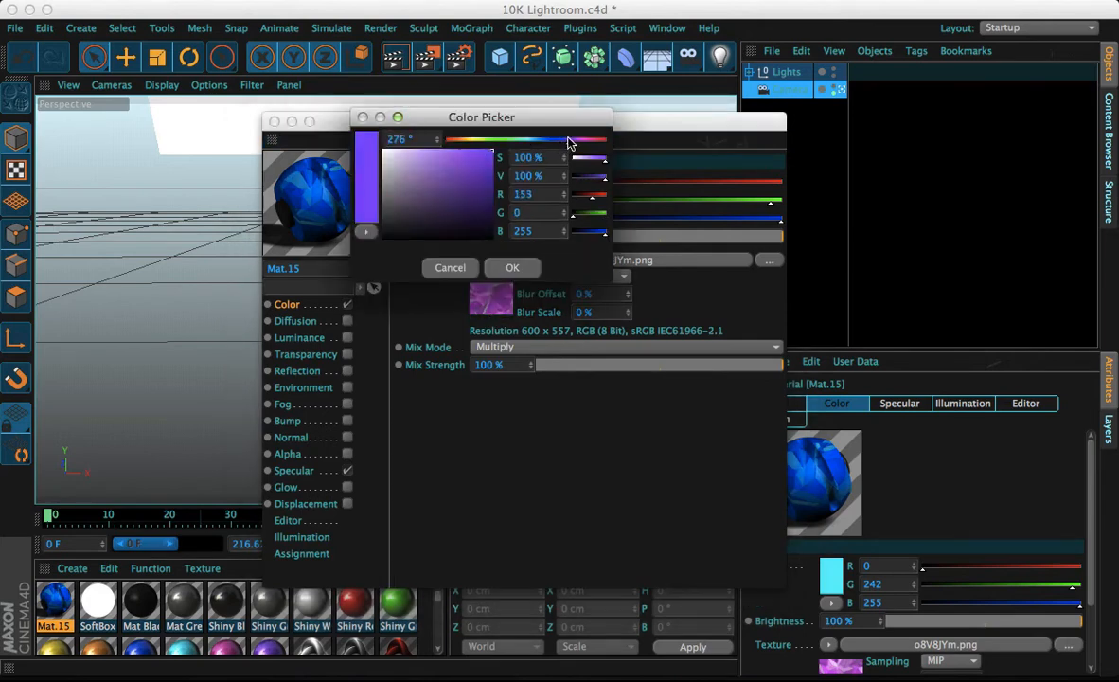
pyautogui.click(511, 268)
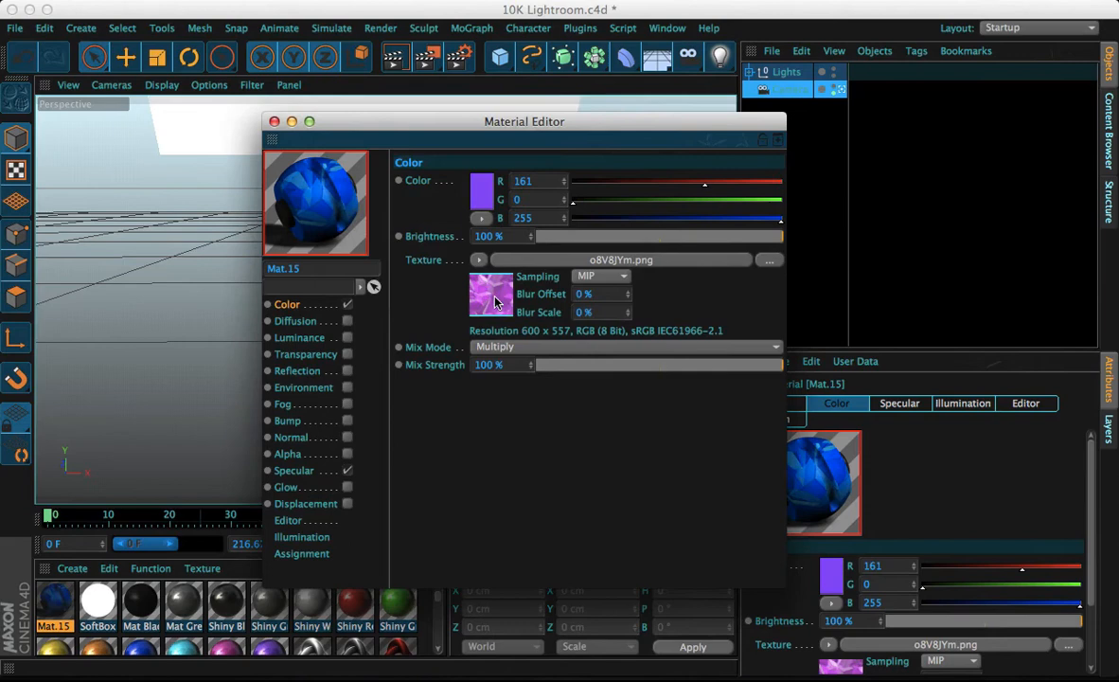
# Compare the Normal and Add mix modes, set the texture mix mode to Subtract and Color brightness to 9%
pyautogui.click(494, 348)
pyautogui.click(494, 368)
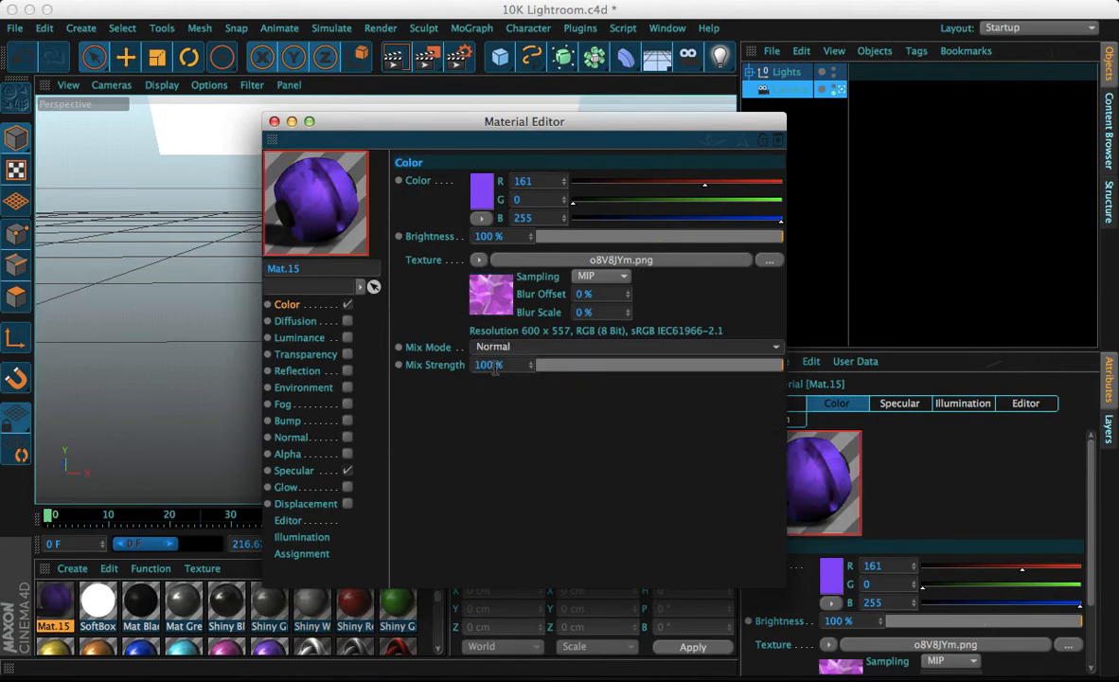
pyautogui.click(568, 347)
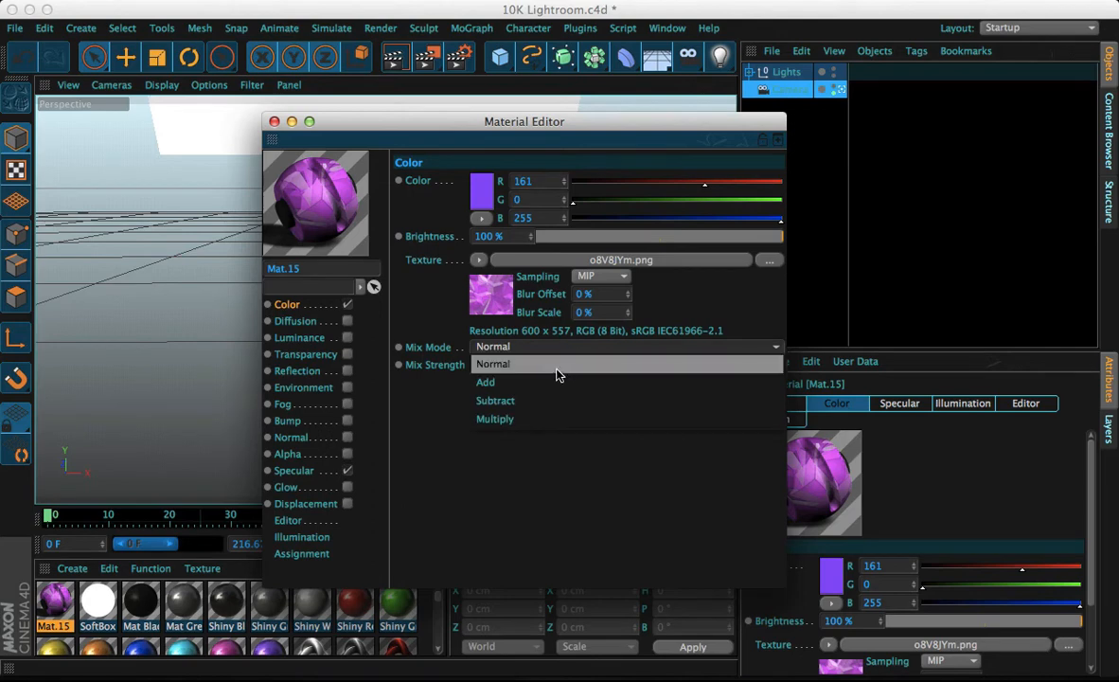
pyautogui.click(554, 381)
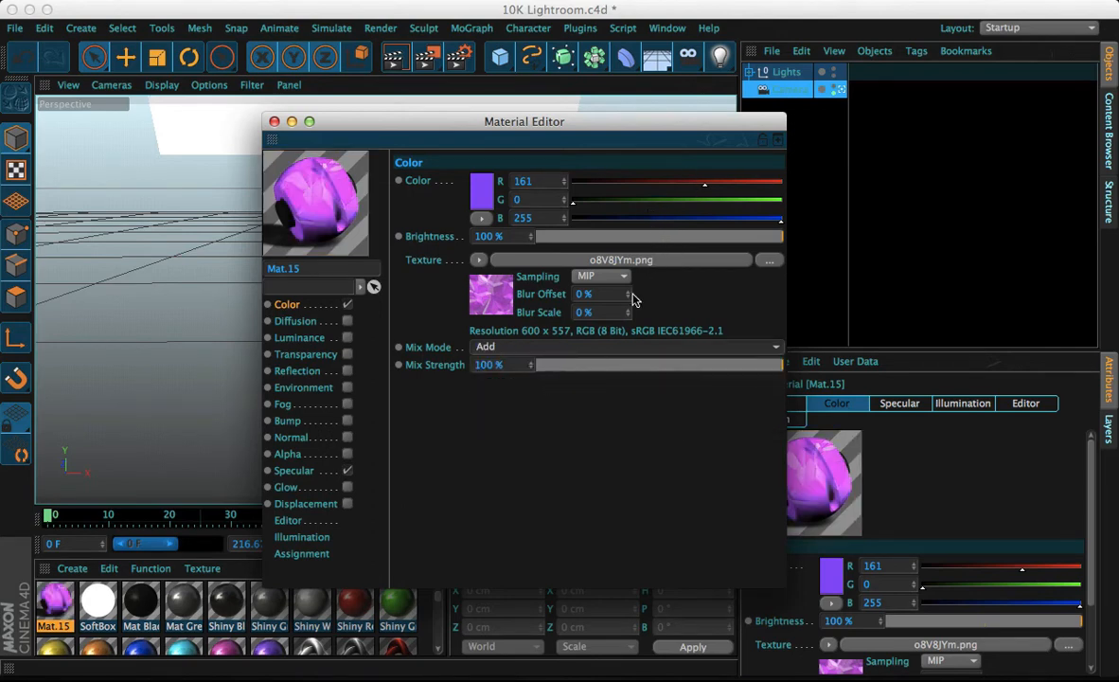
pyautogui.click(603, 347)
pyautogui.click(570, 392)
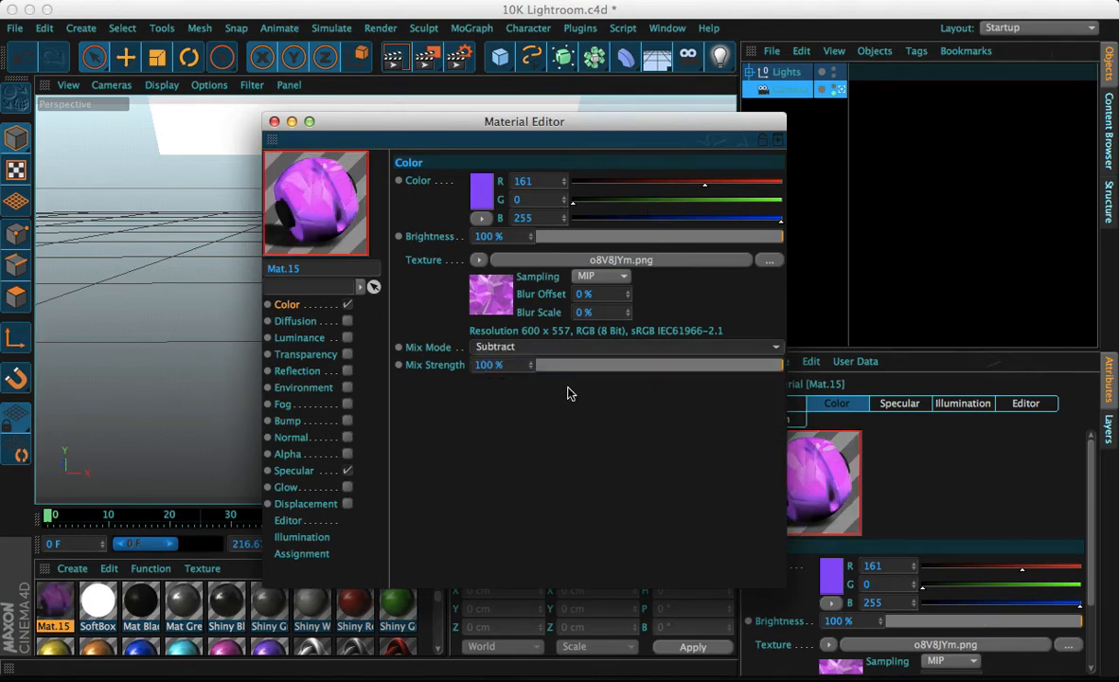
pyautogui.click(601, 235)
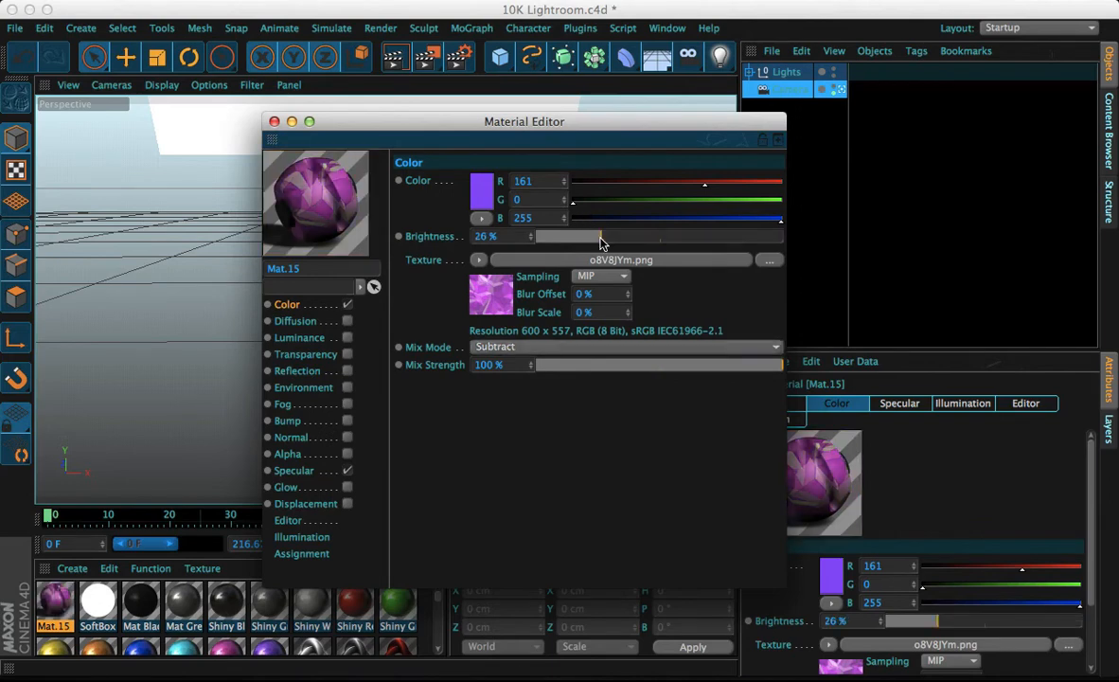
pyautogui.moveTo(556, 238)
pyautogui.mouseDown()
pyautogui.moveTo(571, 237)
pyautogui.moveTo(559, 237)
pyautogui.mouseUp()
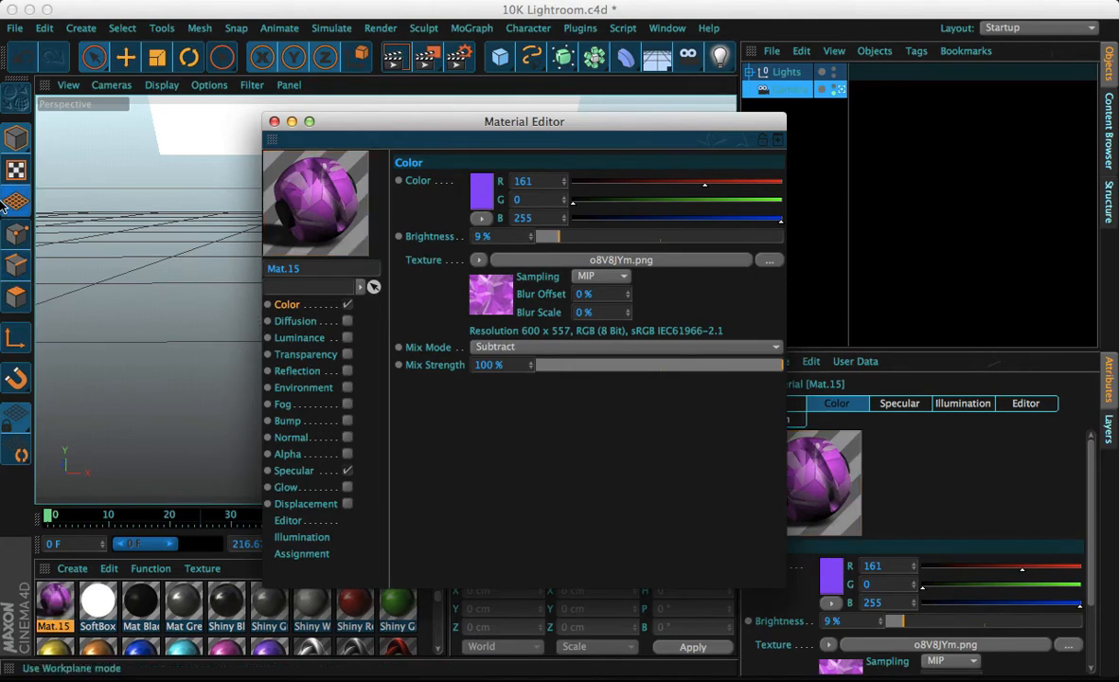
pyautogui.click(347, 322)
pyautogui.click(347, 323)
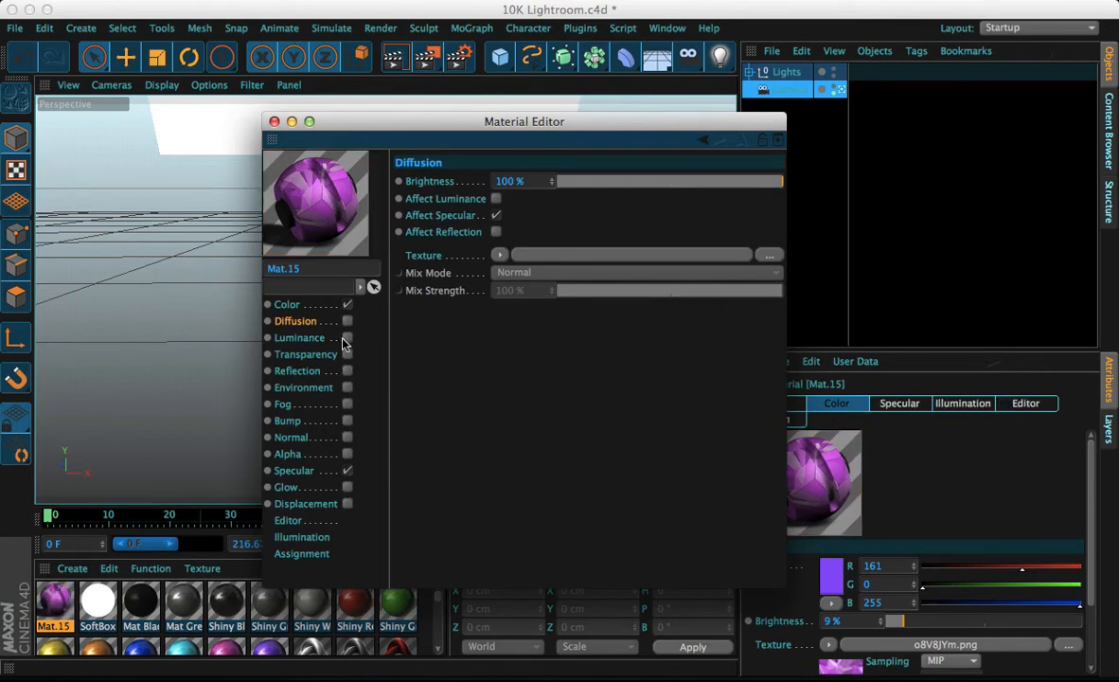
pyautogui.click(347, 323)
pyautogui.click(496, 199)
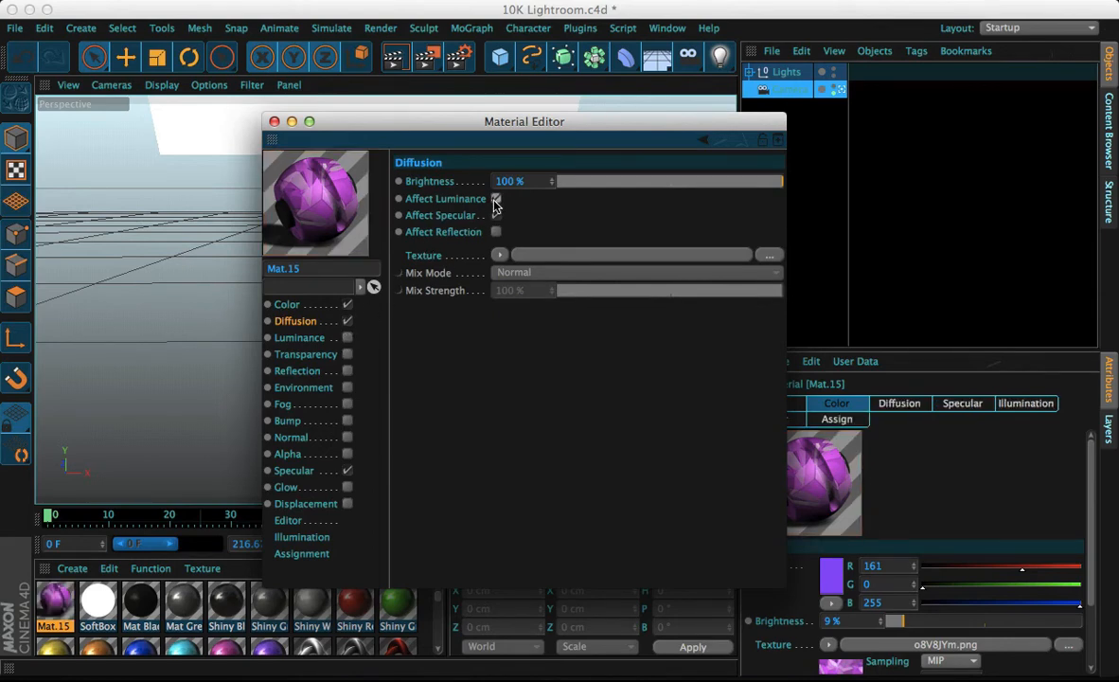
pyautogui.click(495, 201)
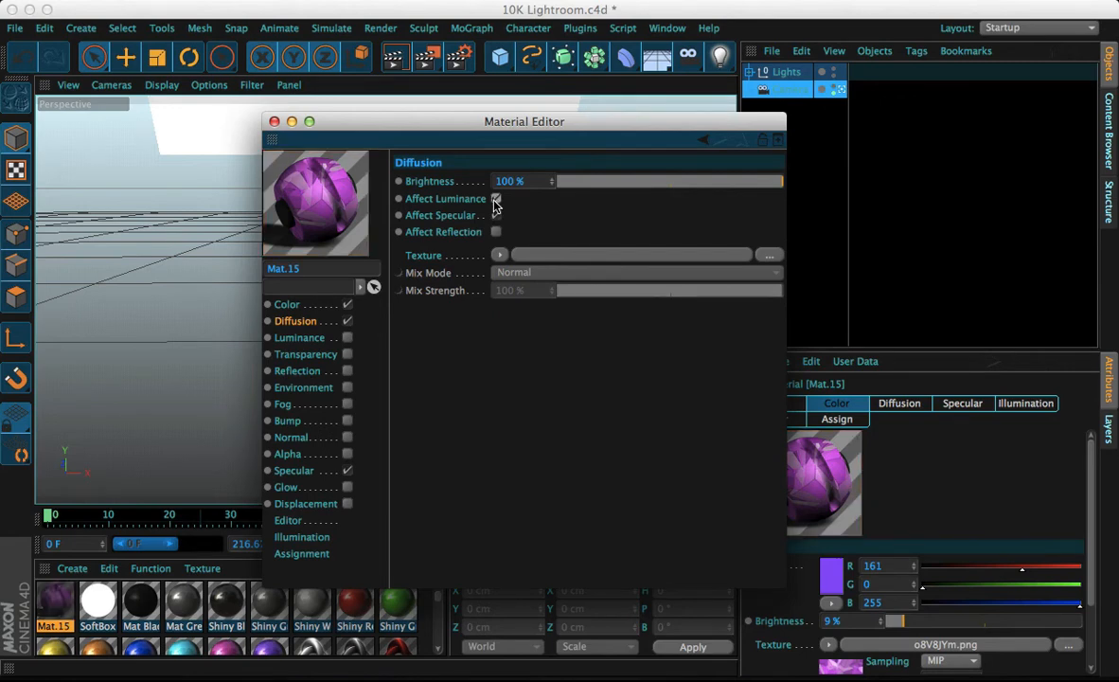
pyautogui.click(348, 321)
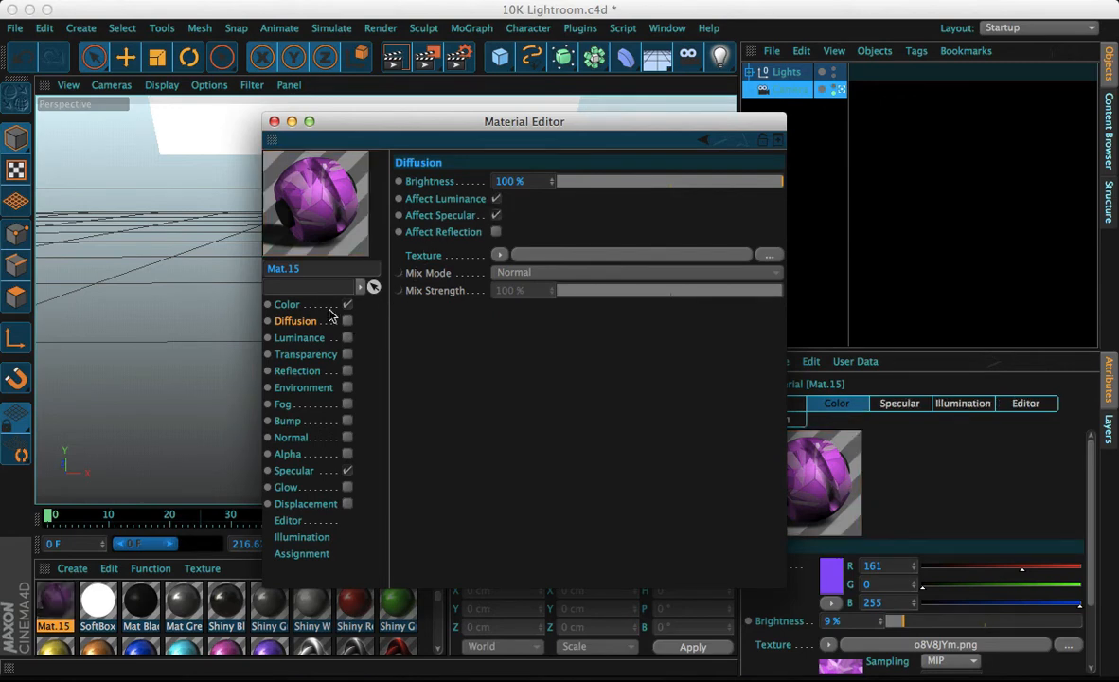
pyautogui.click(495, 199)
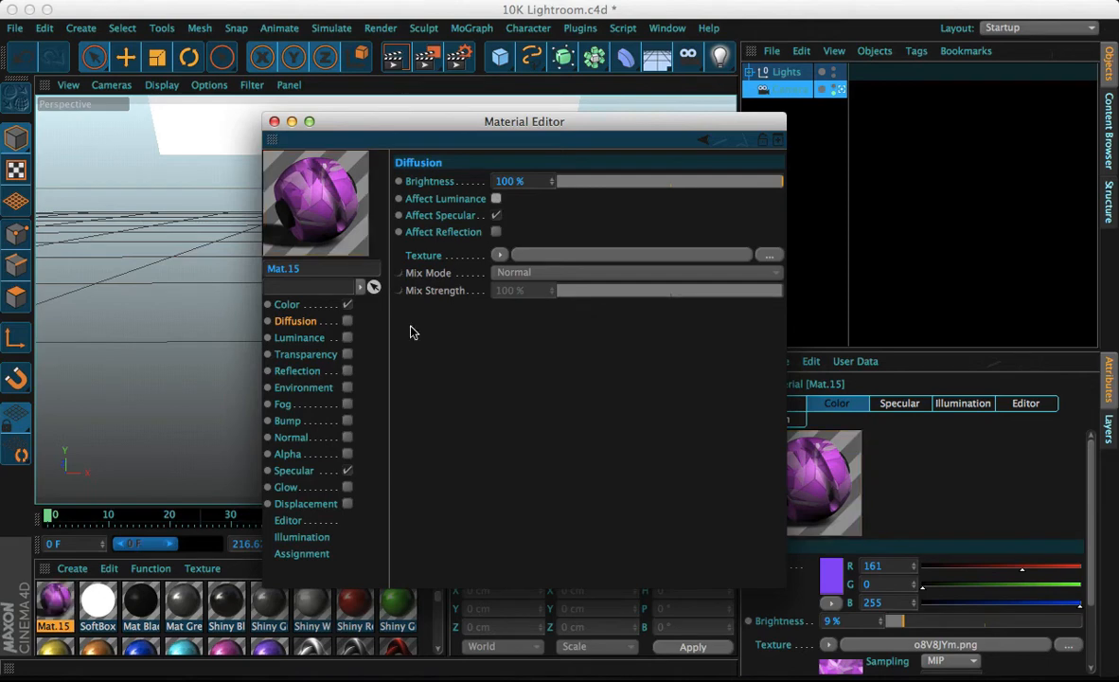
# Enable the Luminance channel with a magenta color (R 255, G 0, B 255) at 3% brightness
pyautogui.click(348, 338)
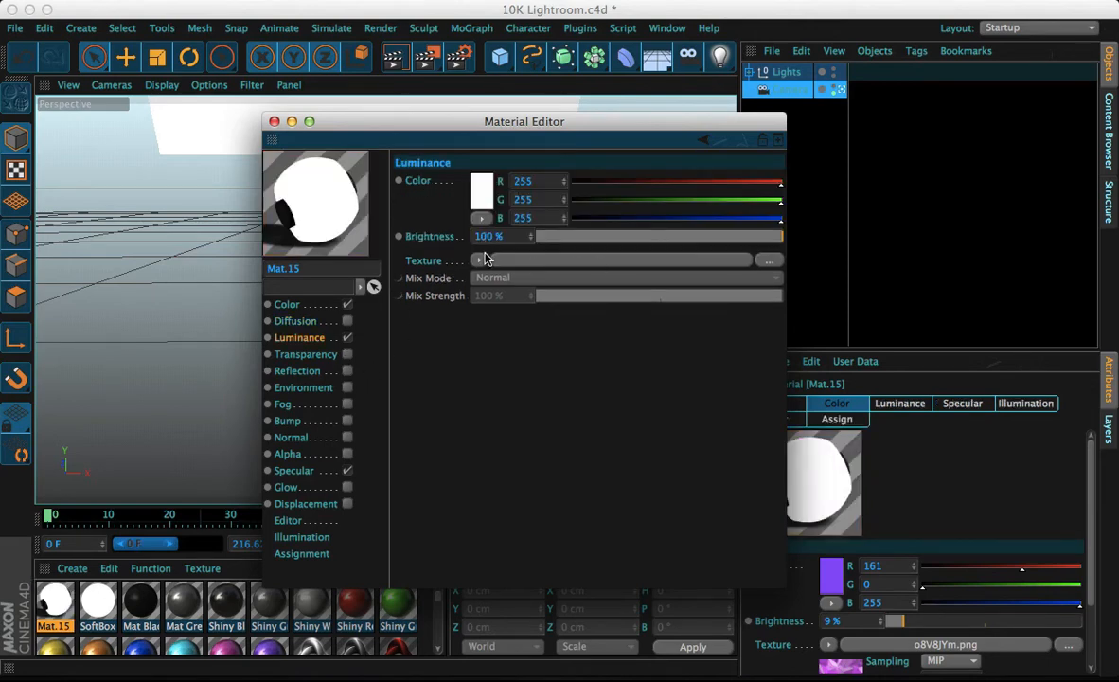
pyautogui.click(610, 238)
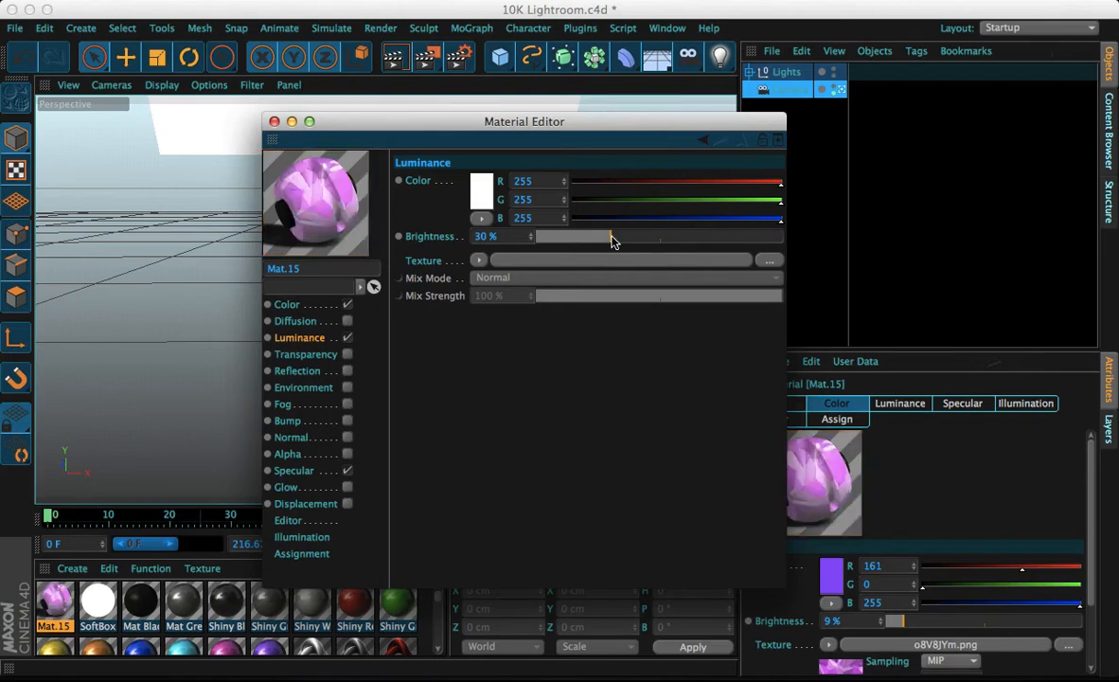
pyautogui.click(565, 238)
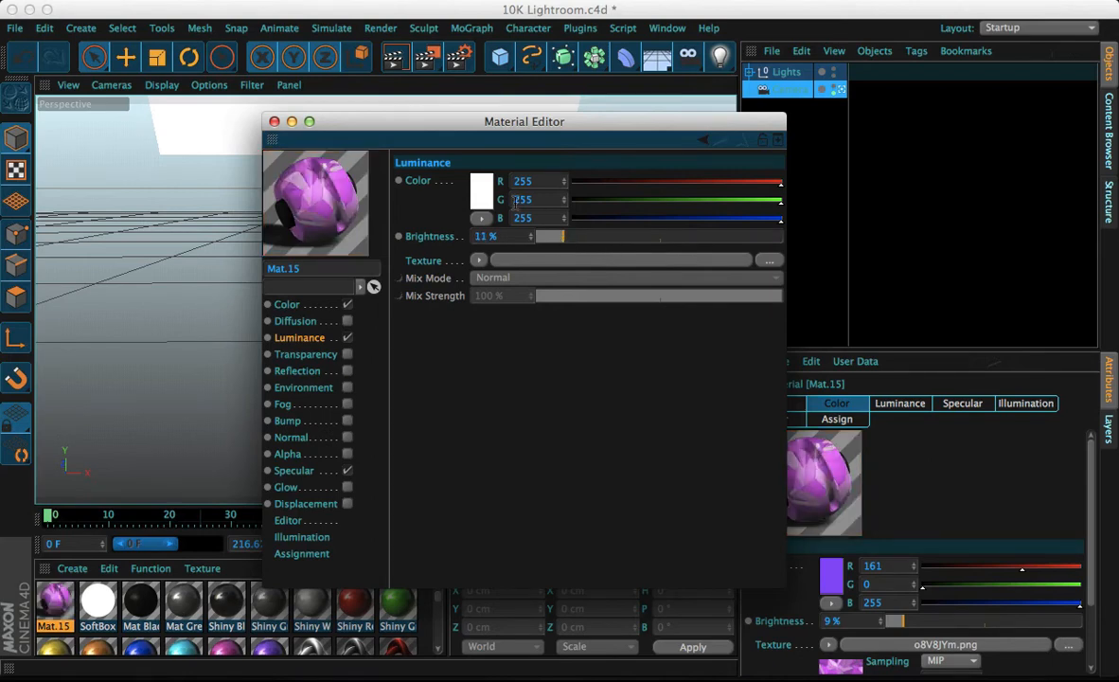
pyautogui.click(476, 189)
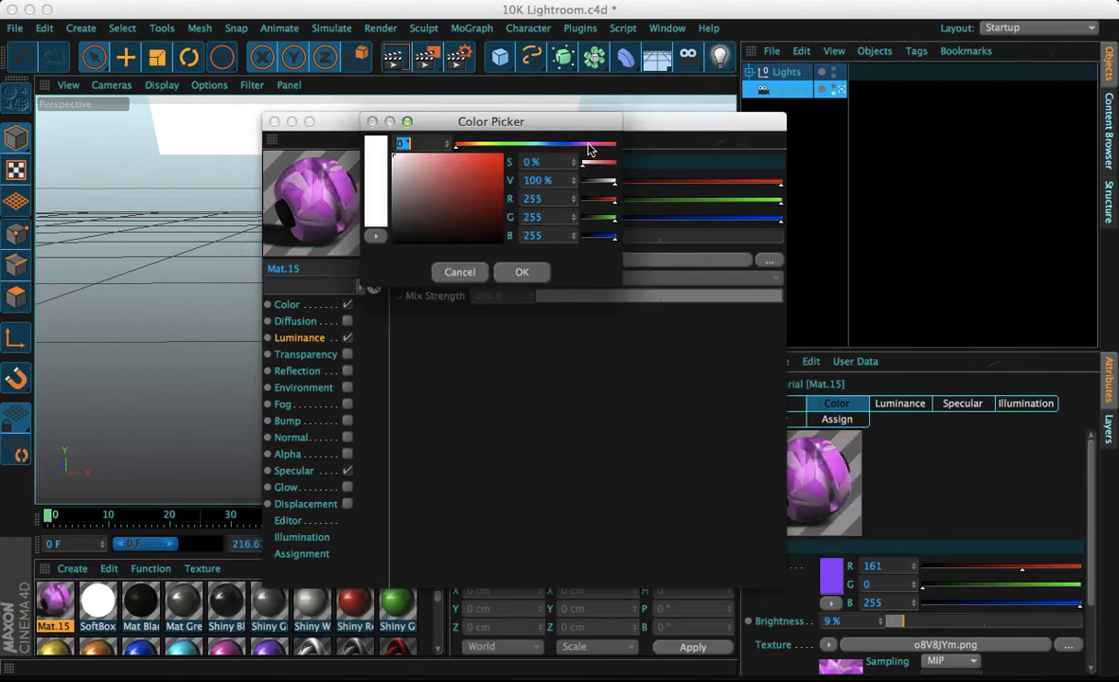
pyautogui.click(588, 149)
pyautogui.click(501, 152)
pyautogui.click(519, 272)
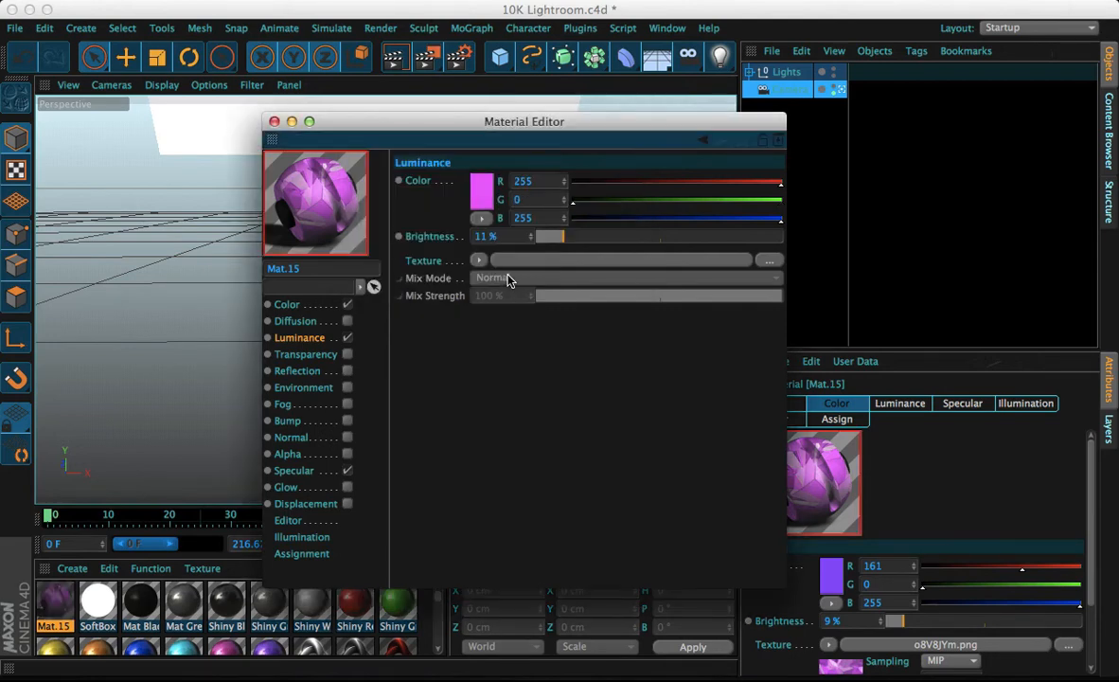
pyautogui.moveTo(537, 237); pyautogui.dragTo(545, 242)
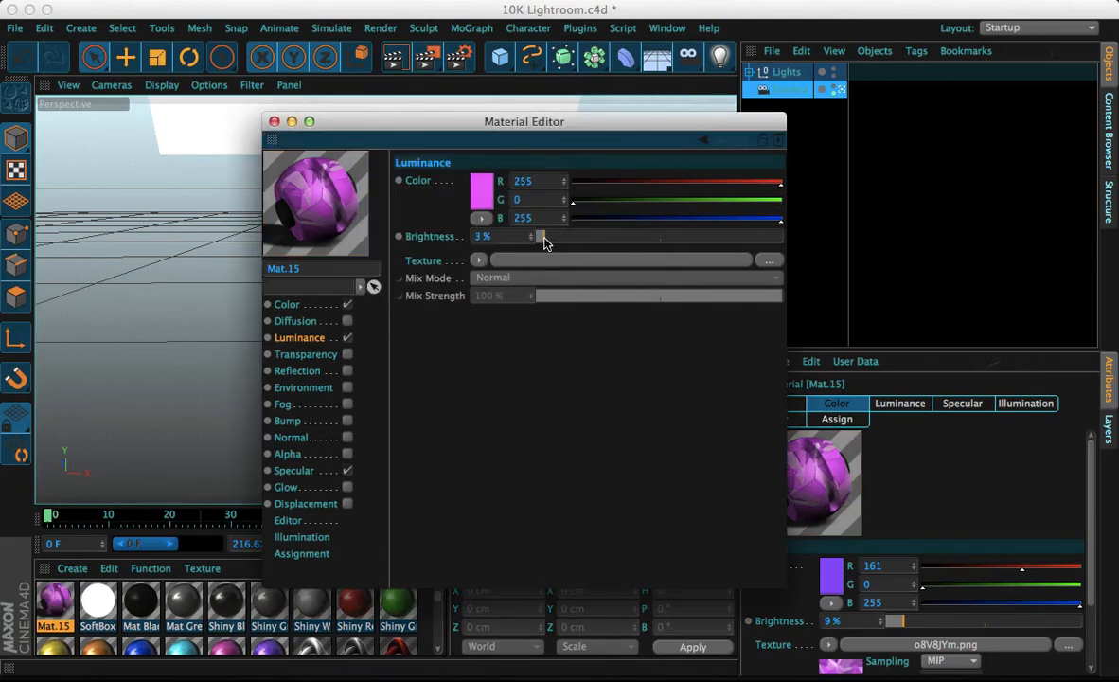
# Try the Transparency channel at 1% brightness, then switch the channel off again
pyautogui.click(348, 355)
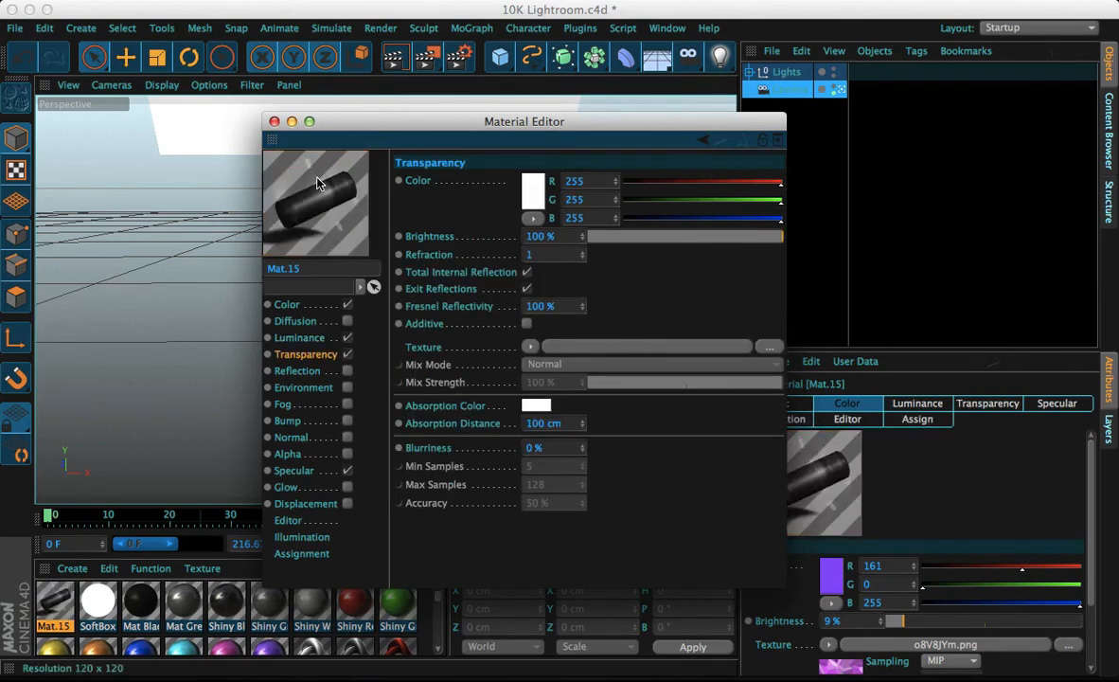
pyautogui.click(670, 244)
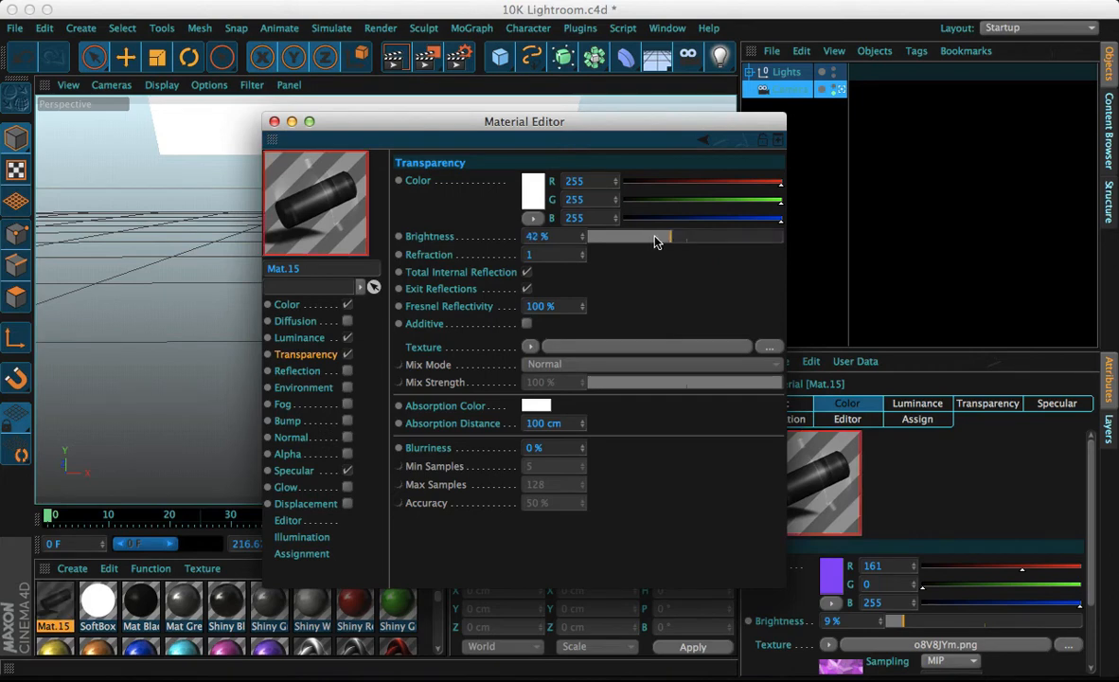
pyautogui.click(591, 237)
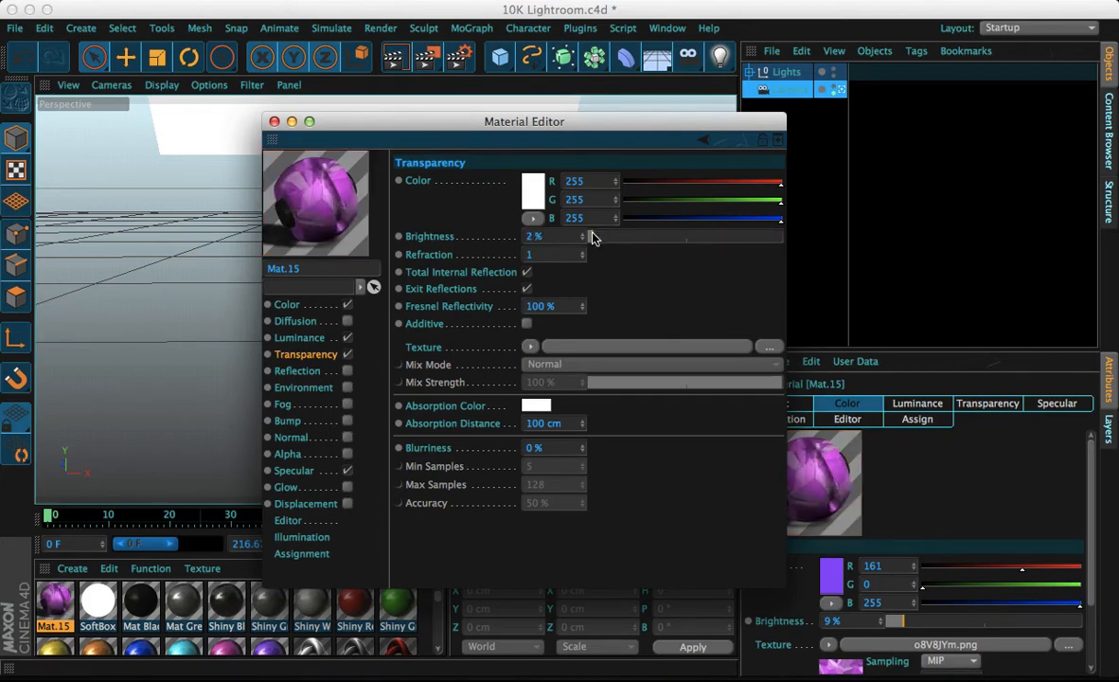
pyautogui.click(588, 237)
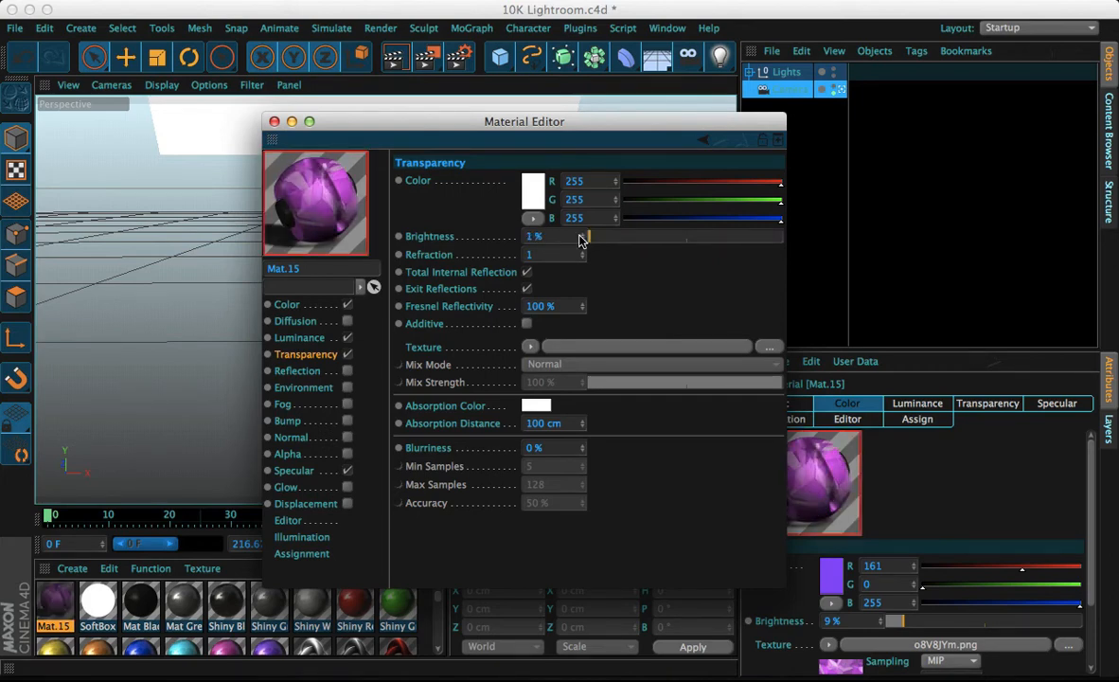
pyautogui.click(348, 355)
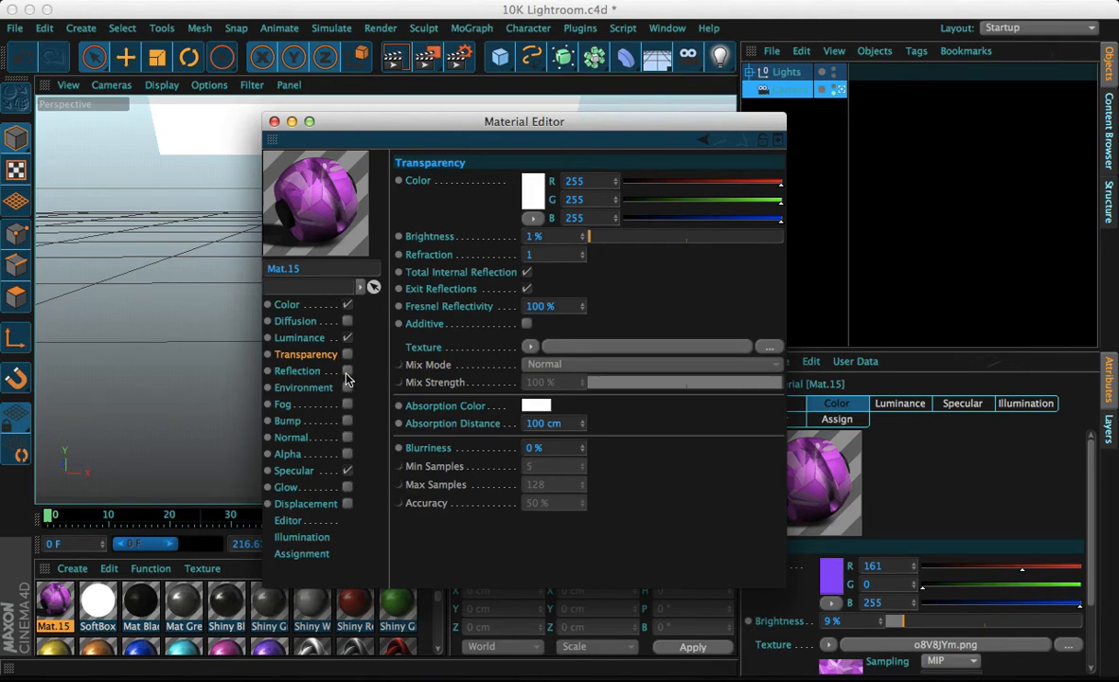
# Enable the Reflection channel and set its brightness to 2%
pyautogui.click(347, 371)
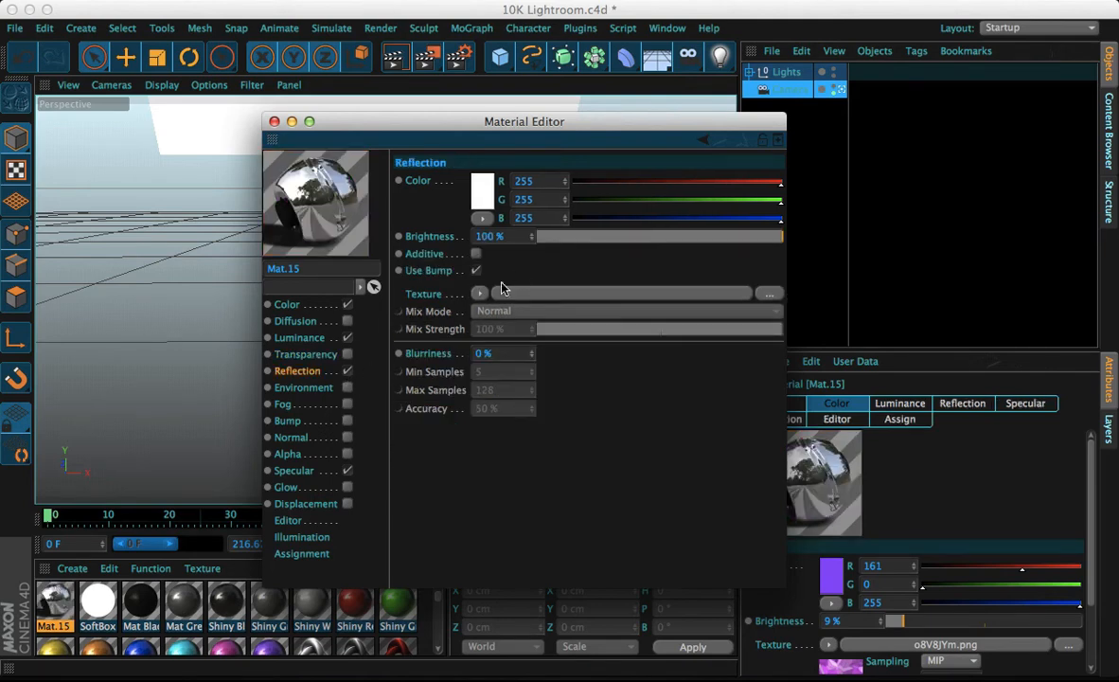
pyautogui.click(586, 237)
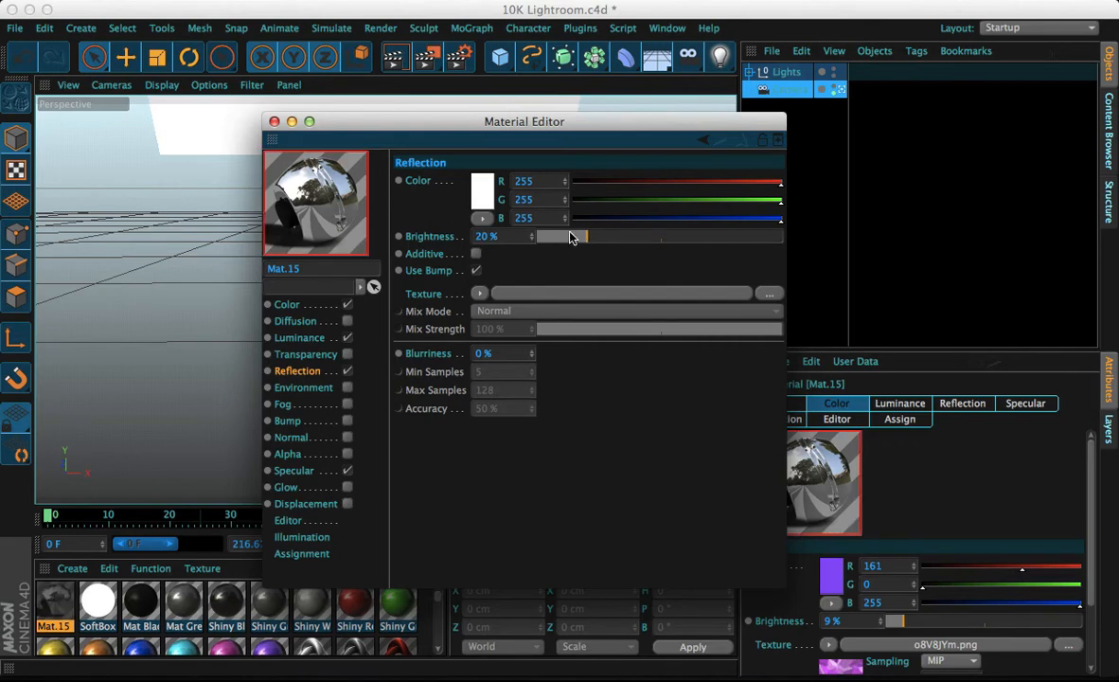
pyautogui.click(555, 242)
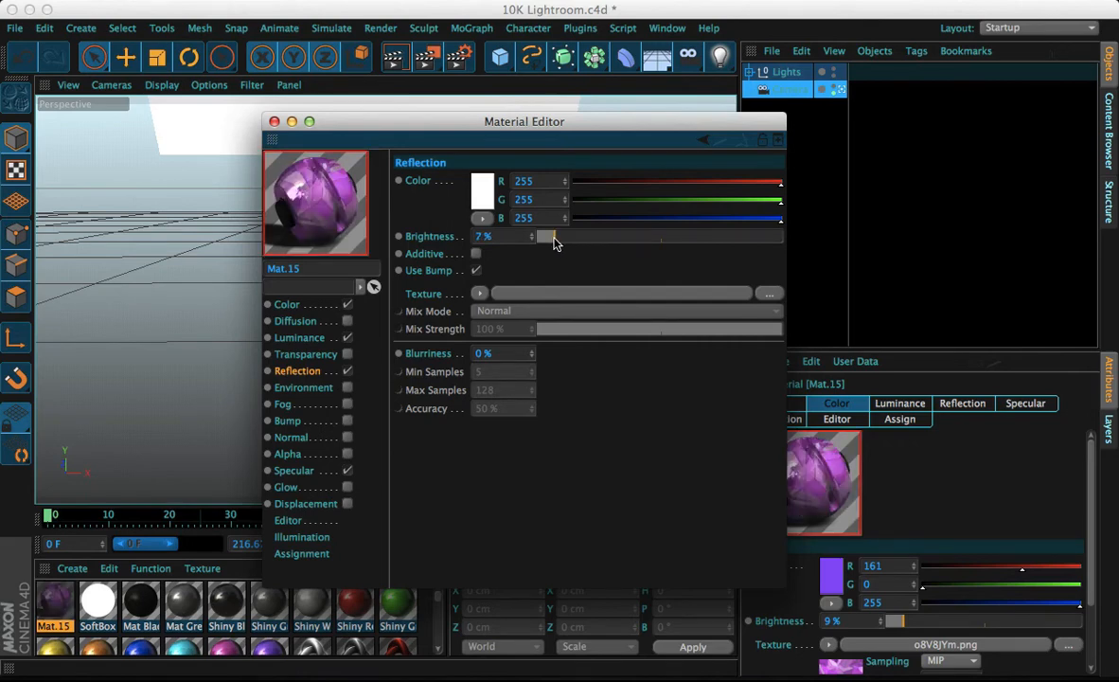
pyautogui.moveTo(555, 243); pyautogui.dragTo(799, 297)
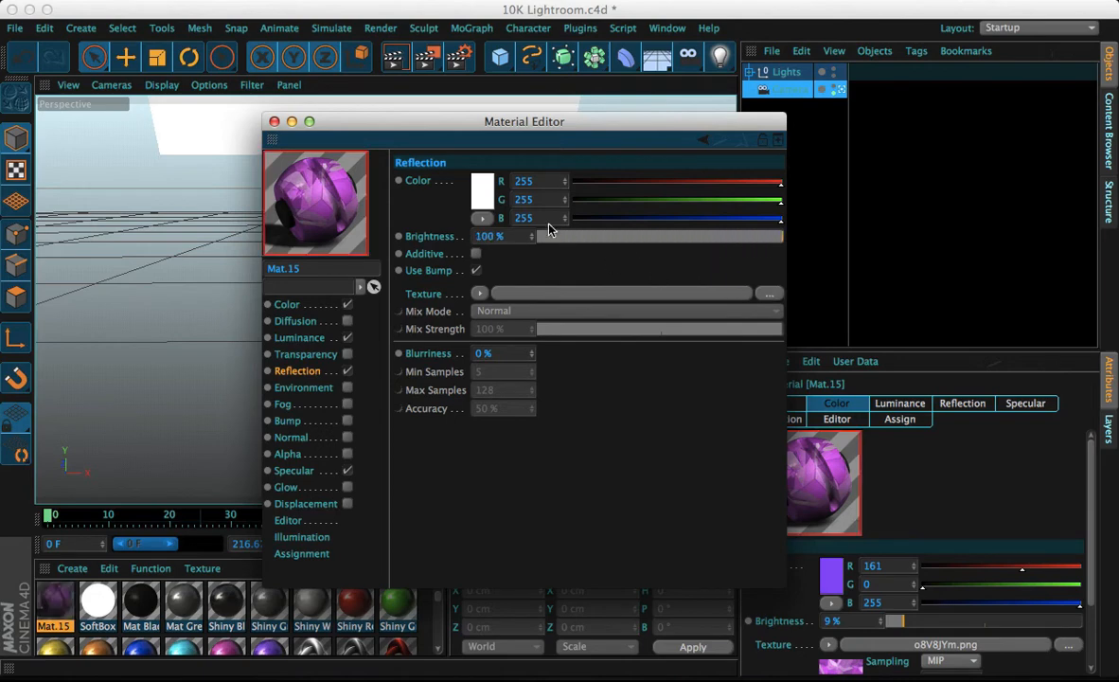
pyautogui.click(579, 236)
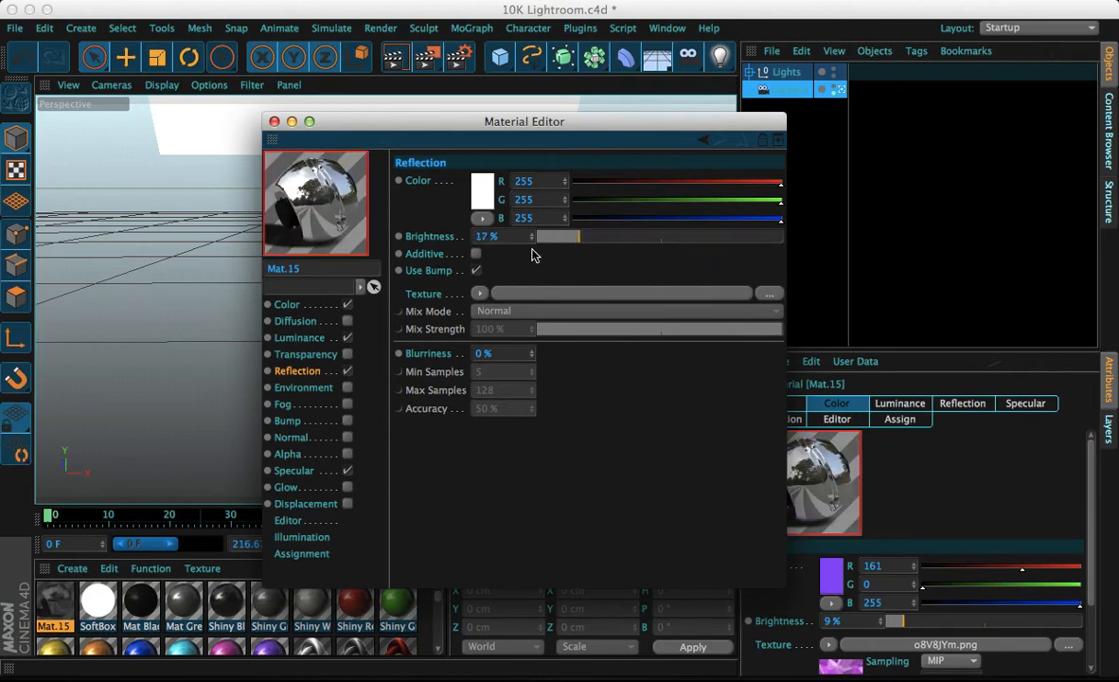
pyautogui.click(476, 252)
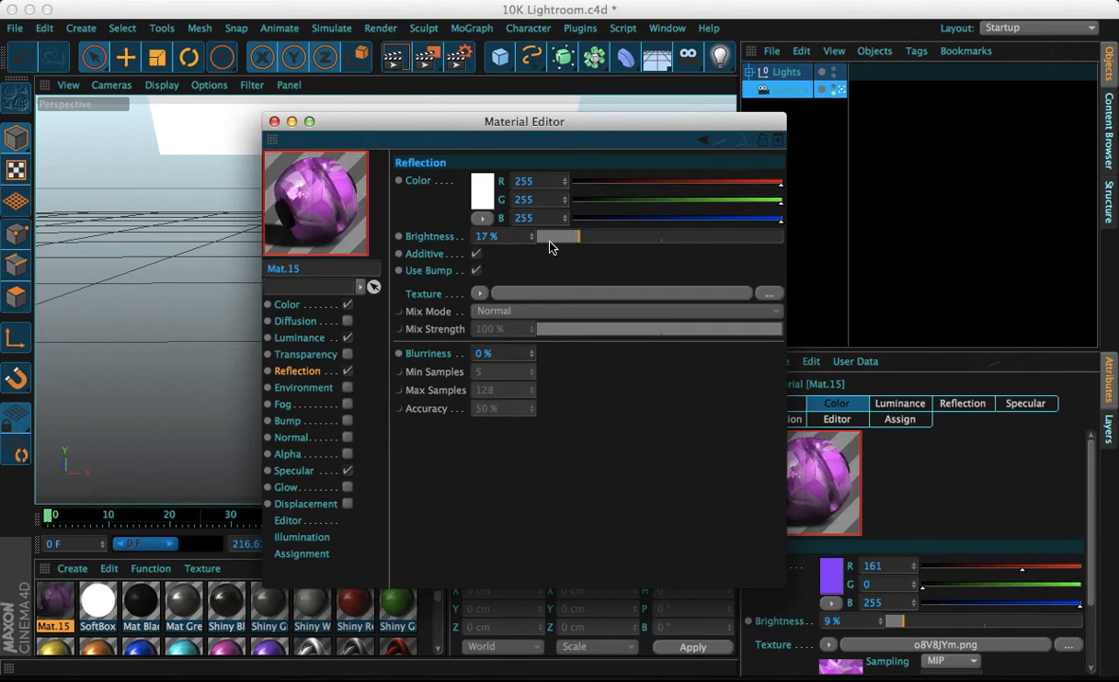
pyautogui.click(476, 254)
pyautogui.click(475, 270)
pyautogui.moveTo(576, 236); pyautogui.dragTo(807, 244)
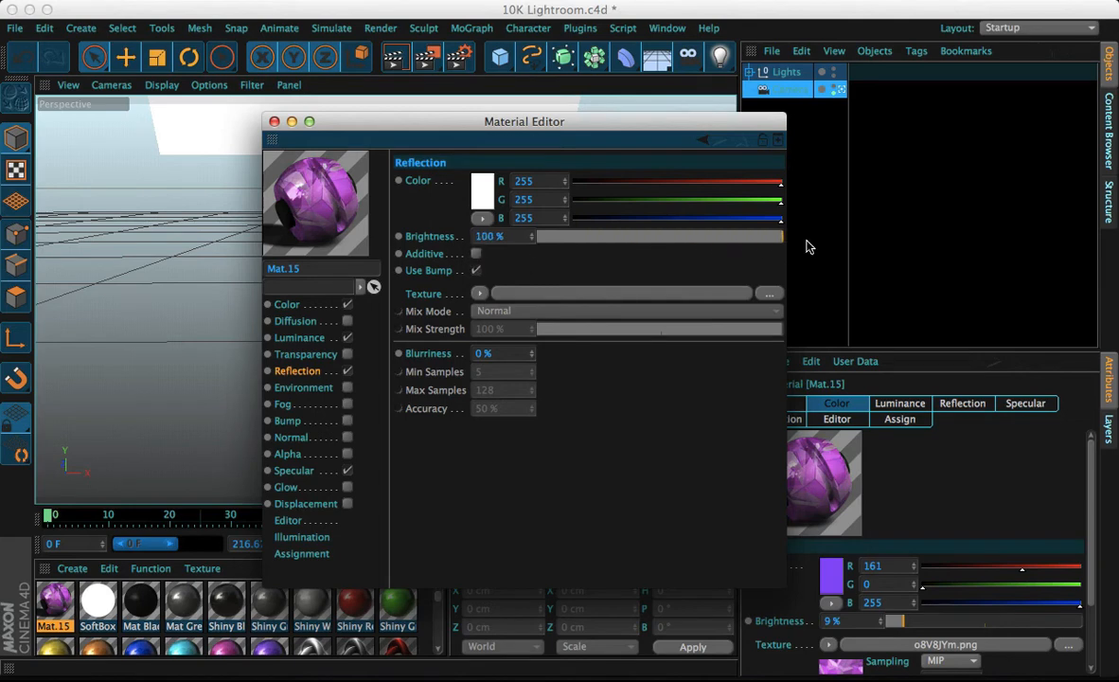
pyautogui.moveTo(582, 226); pyautogui.dragTo(543, 235)
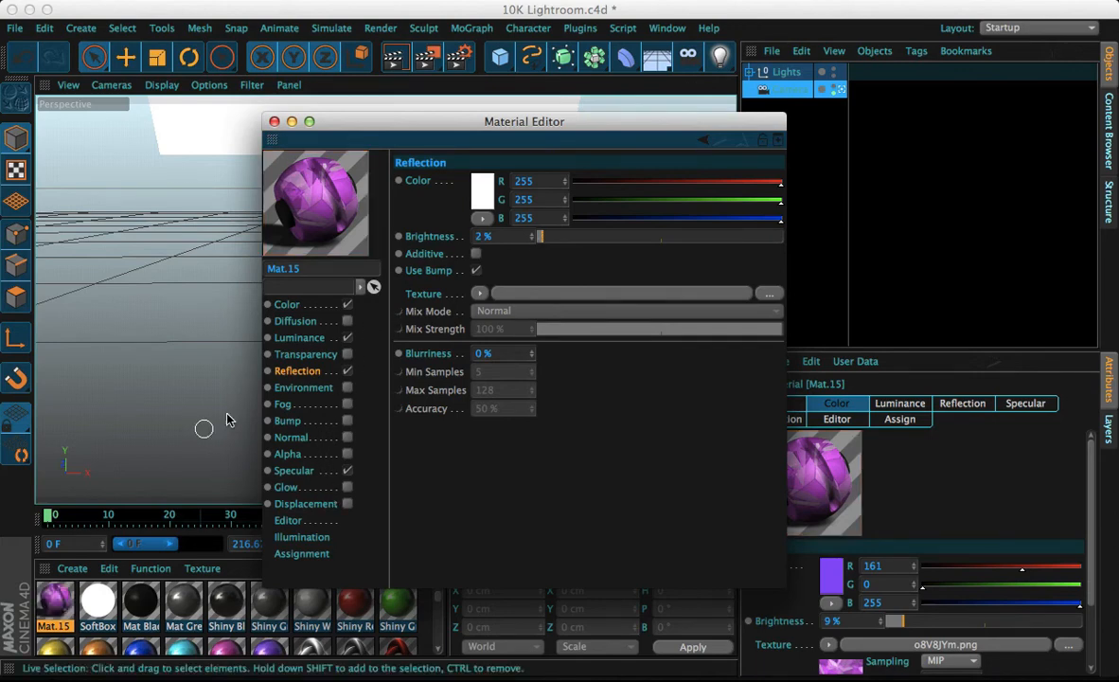
# Try the Environment and Fog channels, with fog at 2% brightness and 10 cm distance, then switch both off
pyautogui.click(347, 388)
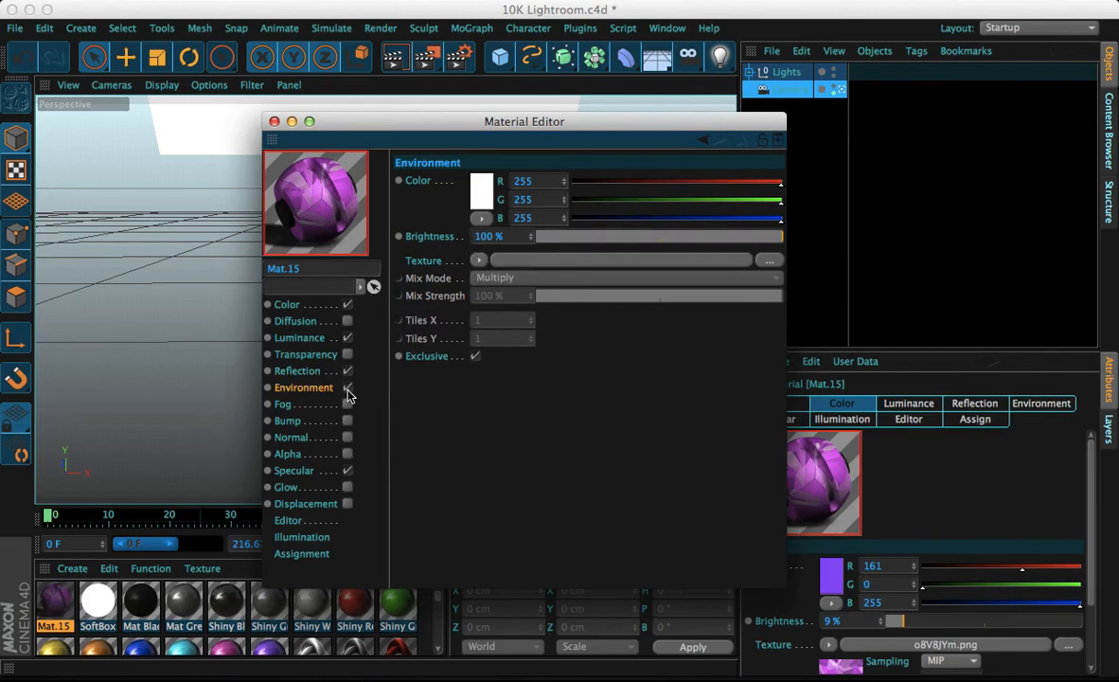
pyautogui.click(347, 388)
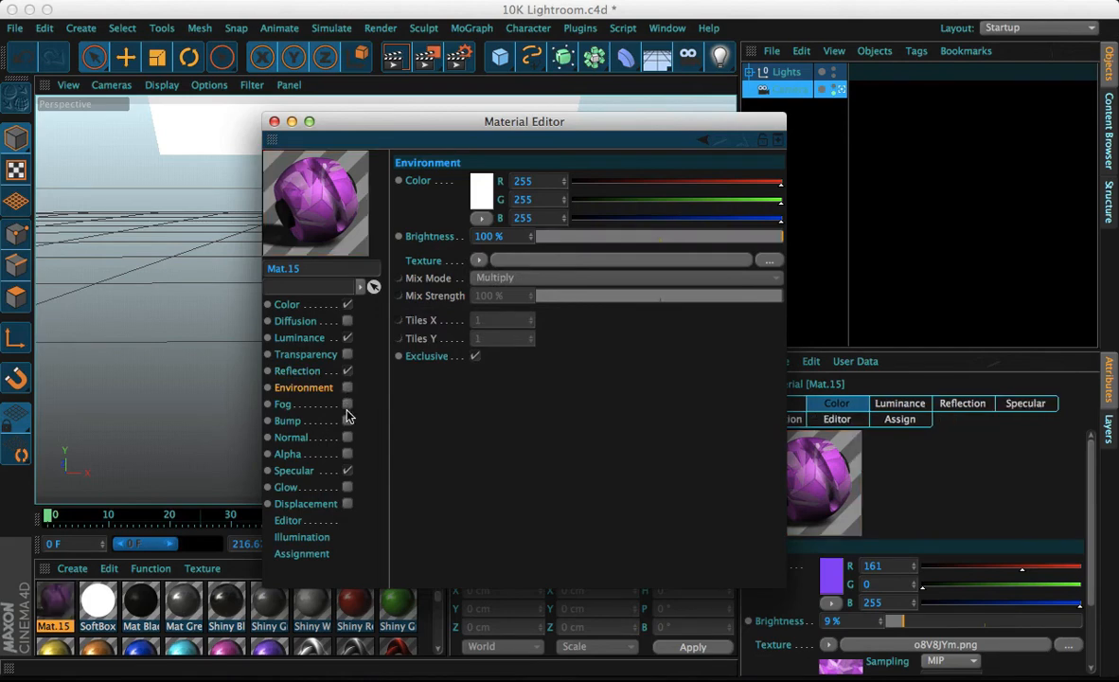
pyautogui.click(347, 404)
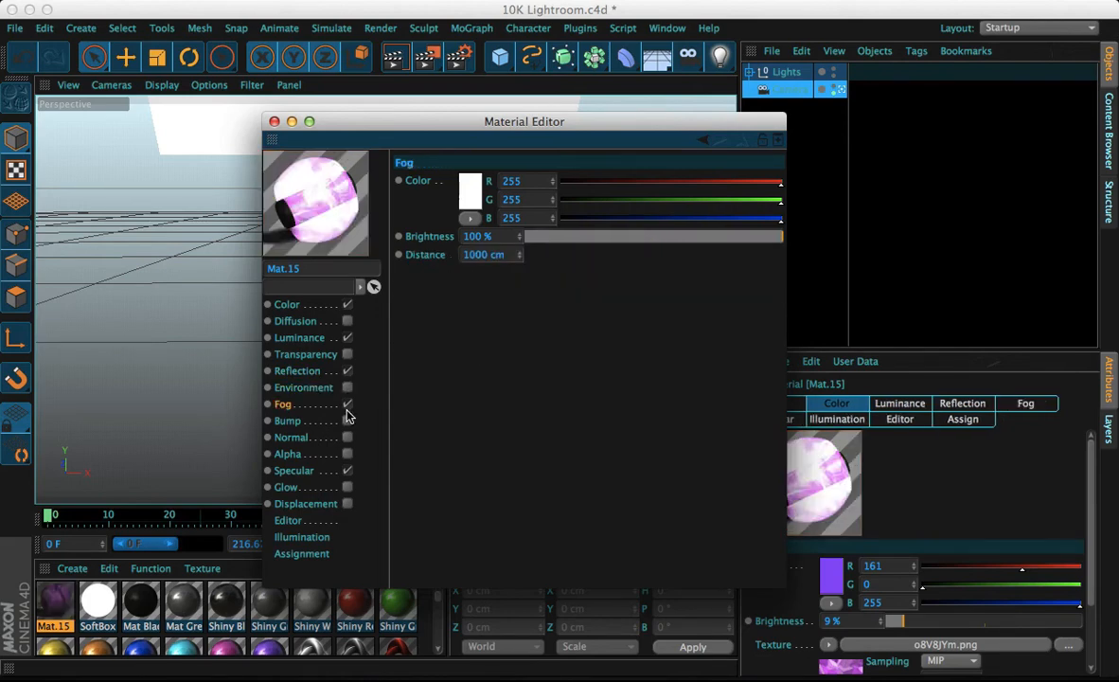
pyautogui.moveTo(587, 237); pyautogui.dragTo(514, 237)
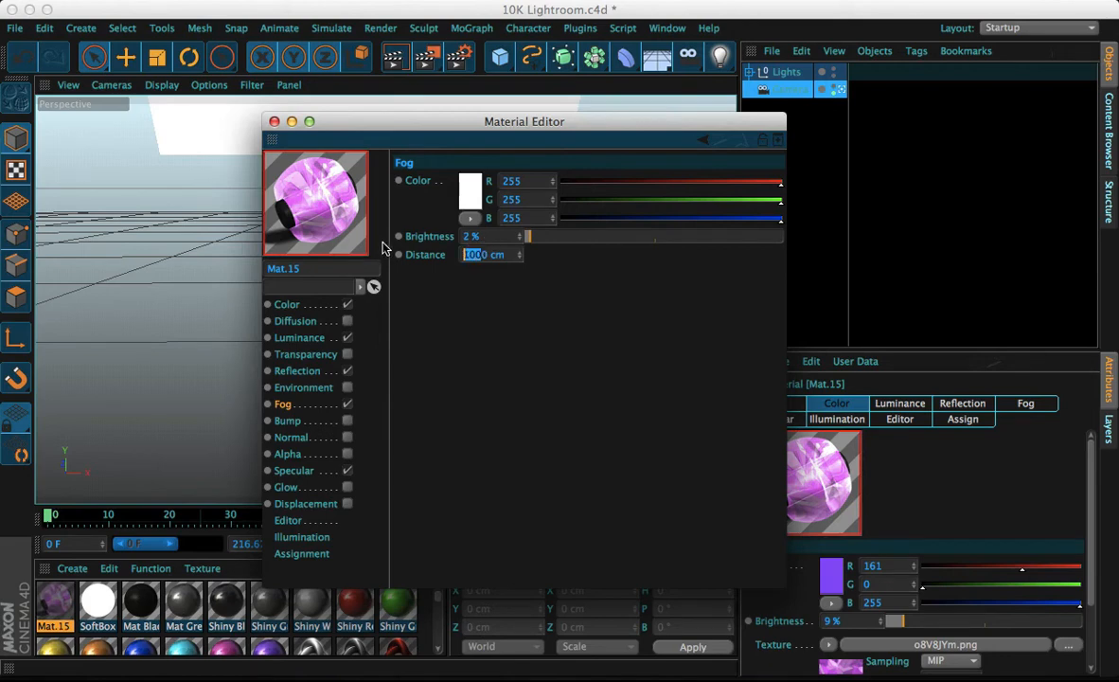
pyautogui.press('BackSpace')
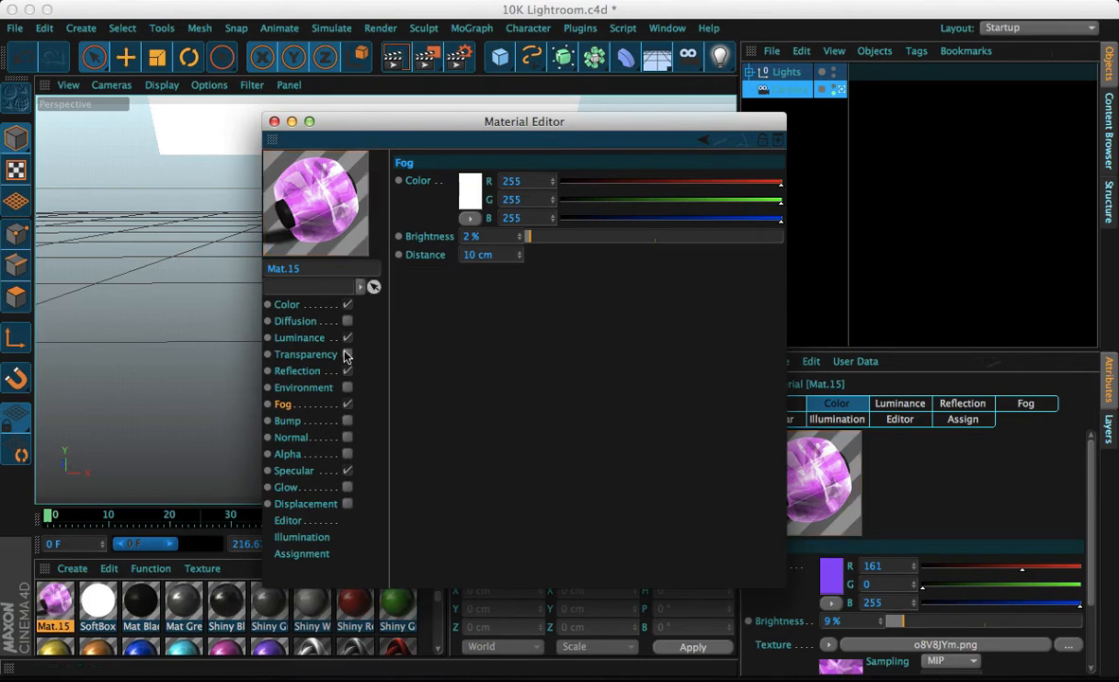
pyautogui.click(347, 403)
# Enable the Bump channel with a Noise texture and raise its strength to 100%
pyautogui.click(347, 421)
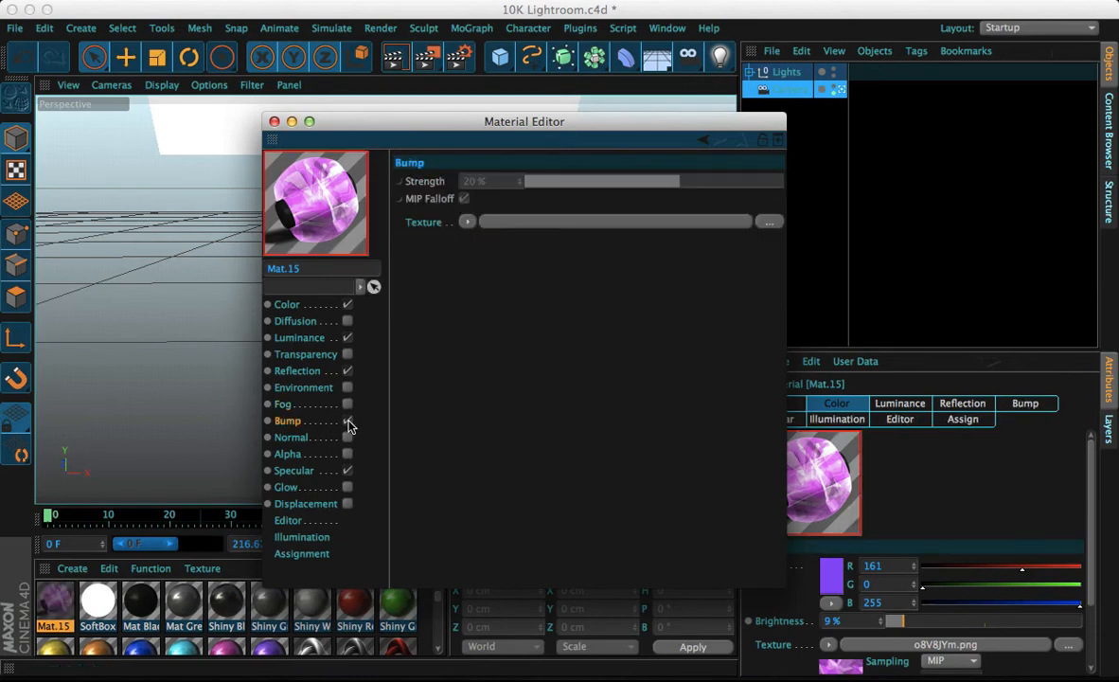
pyautogui.click(466, 222)
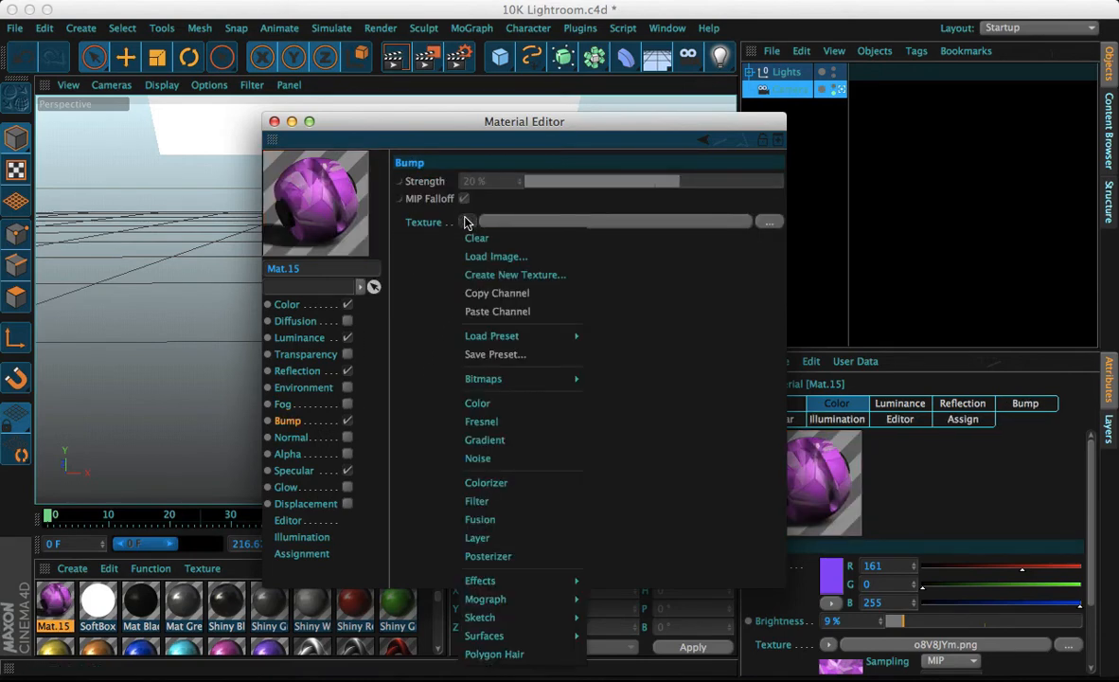
pyautogui.click(502, 458)
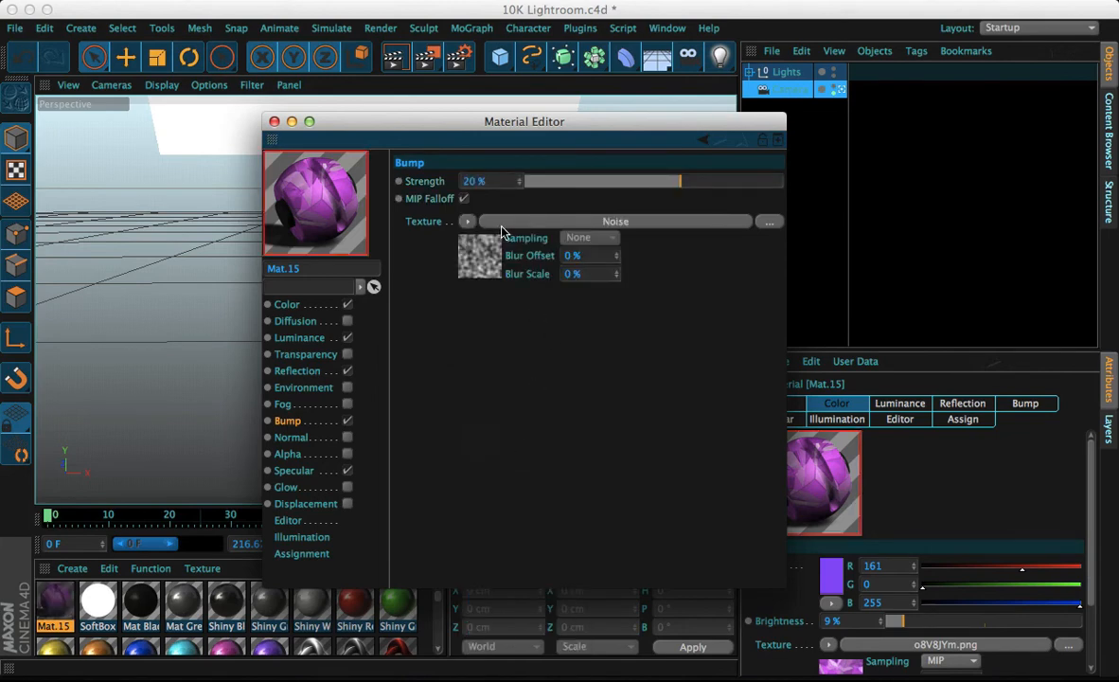
pyautogui.moveTo(703, 183); pyautogui.dragTo(866, 197)
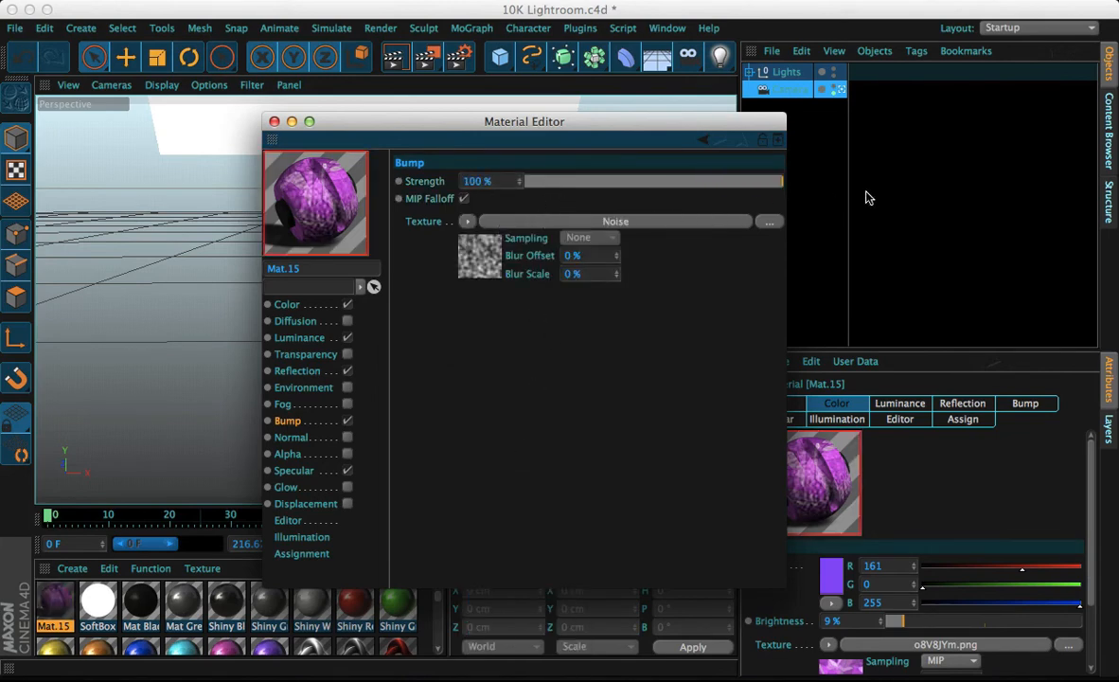
# Replace the Bump texture with the image o8V8JYm.png from the Images for da Mats folder
pyautogui.click(466, 220)
pyautogui.click(475, 243)
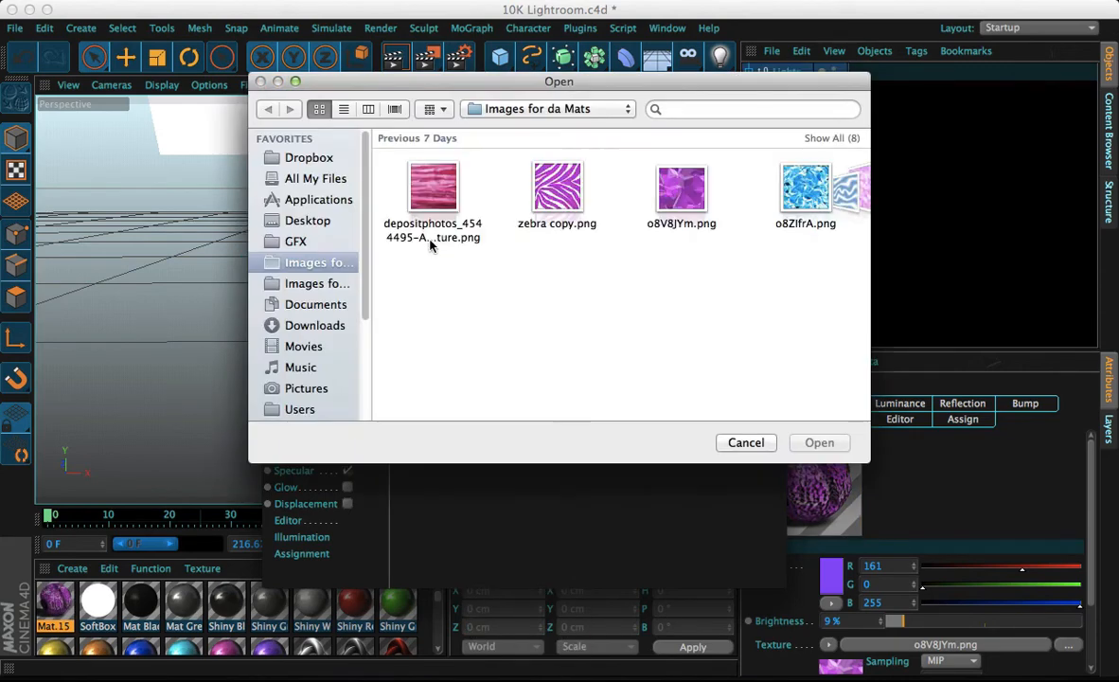
pyautogui.click(679, 194)
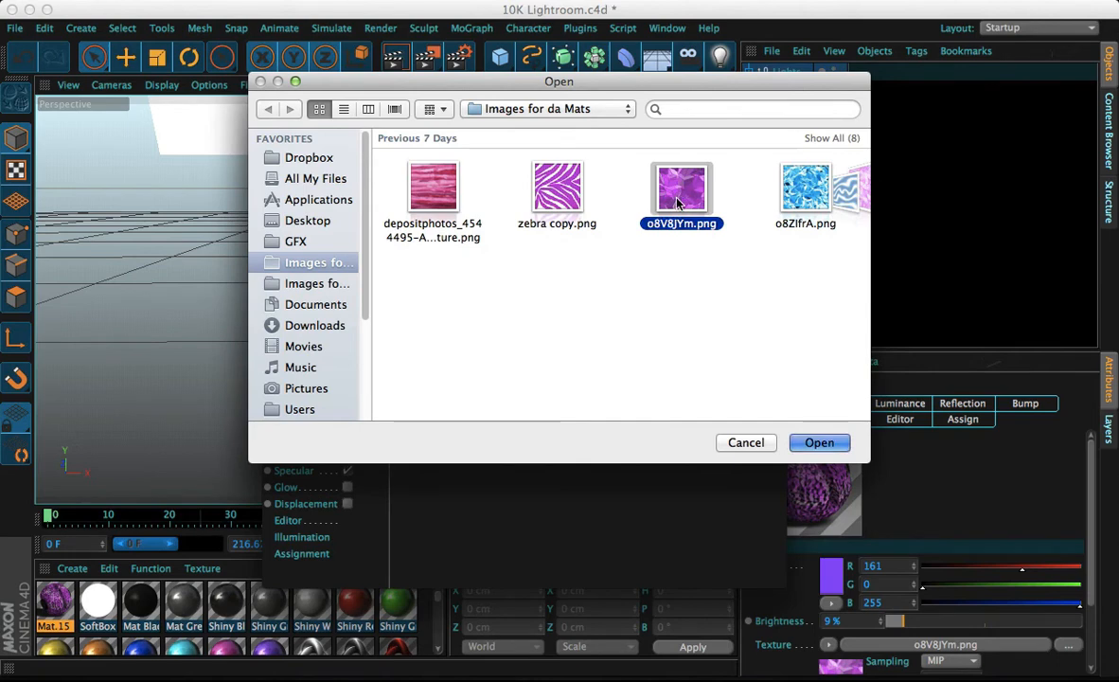
pyautogui.press('Return')
pyautogui.click(683, 245)
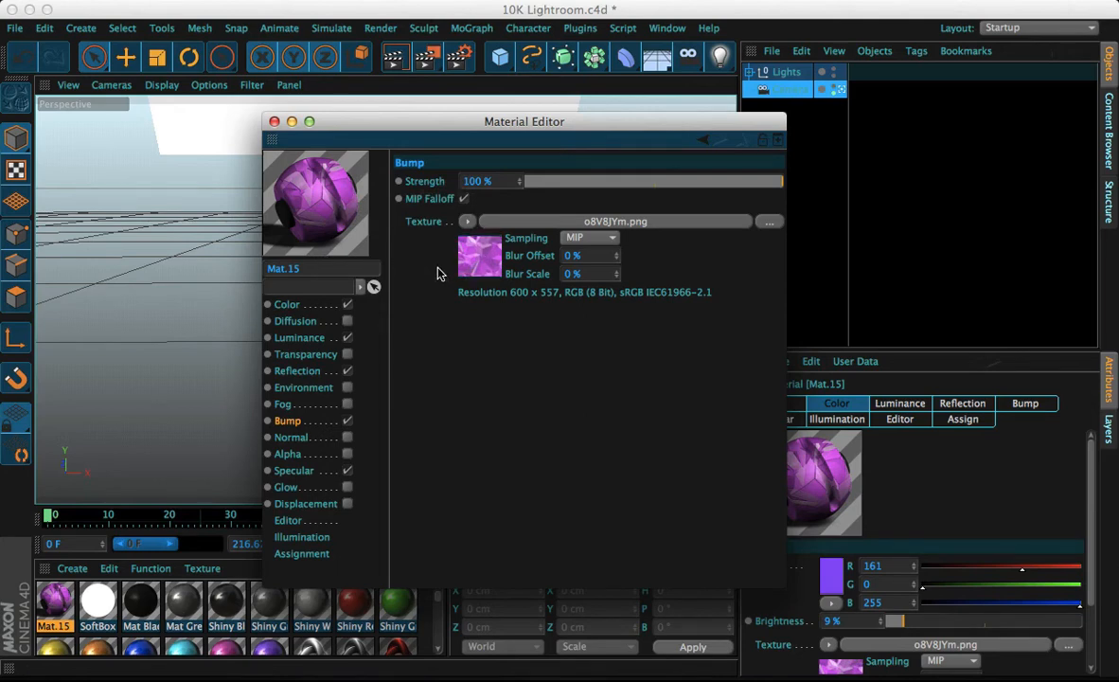
# Enable the Normal channel and assign a Noise texture to it
pyautogui.click(348, 437)
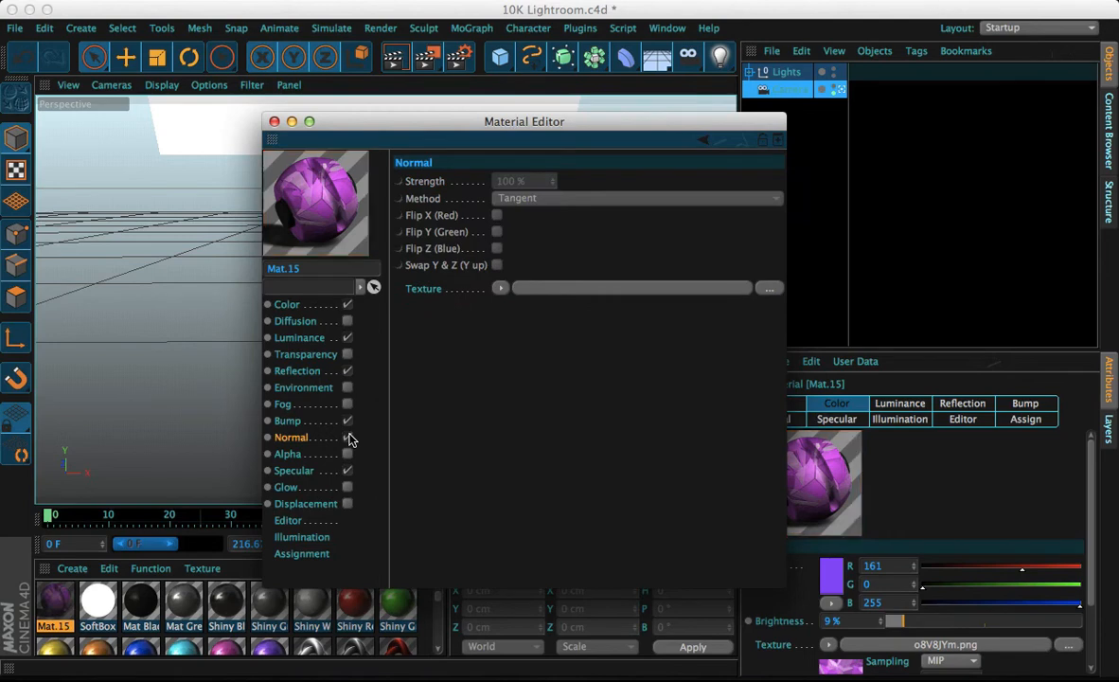
pyautogui.click(501, 290)
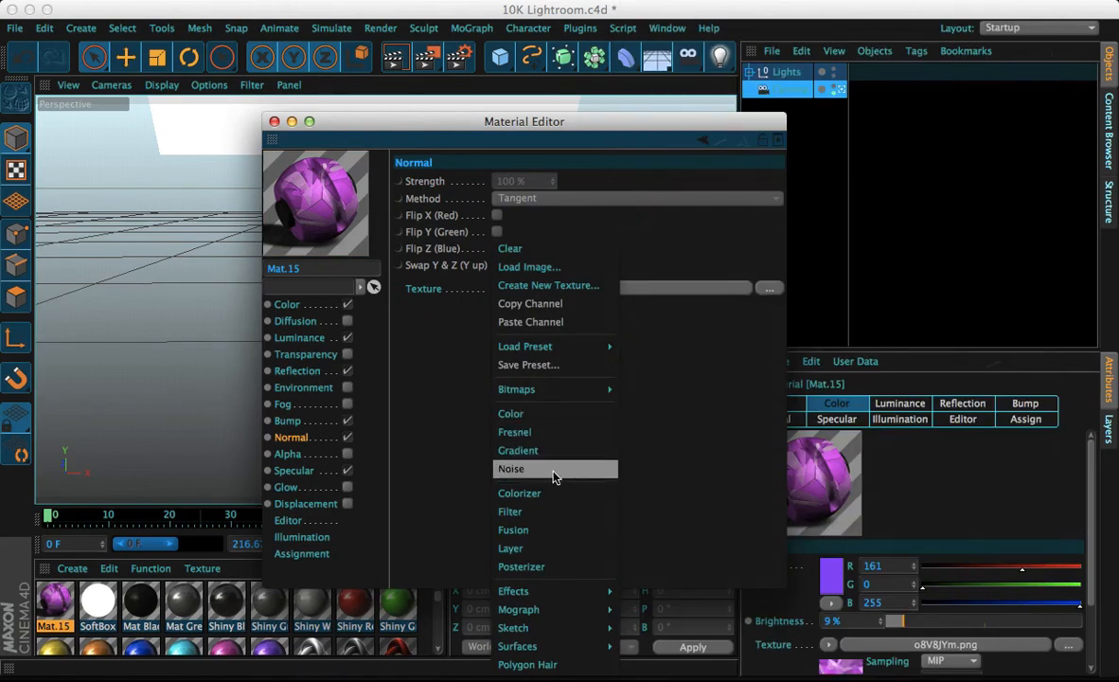
pyautogui.click(512, 468)
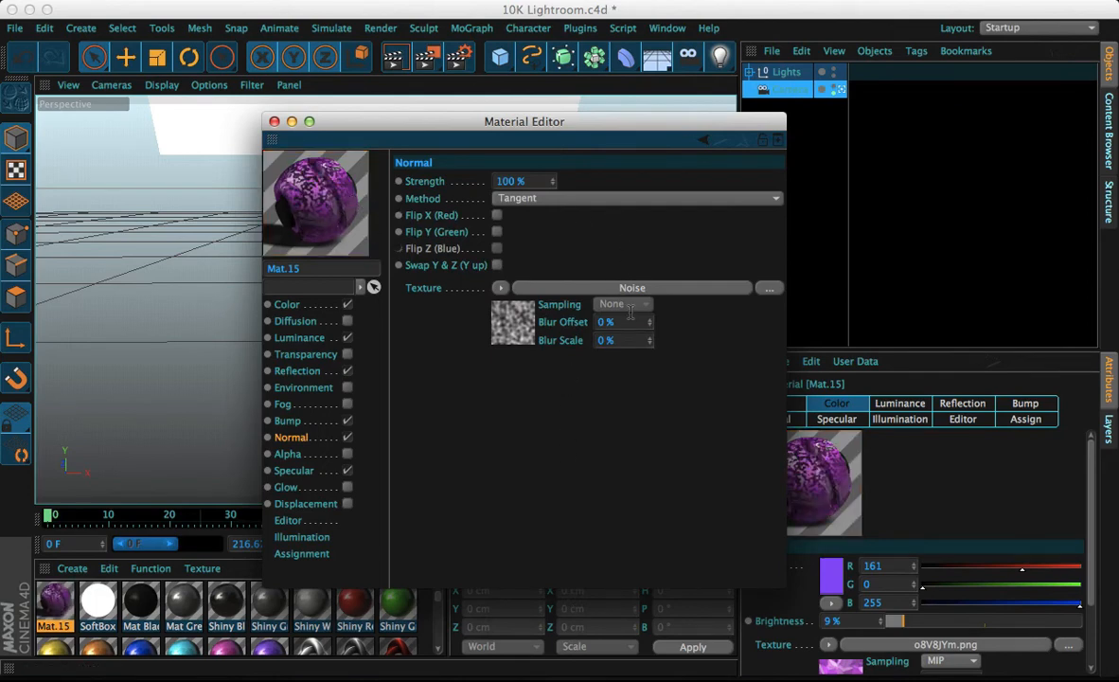
# Set the Normal channel's strength to 2%
pyautogui.doubleClick(503, 180)
pyautogui.write('10')
pyautogui.press('Return')
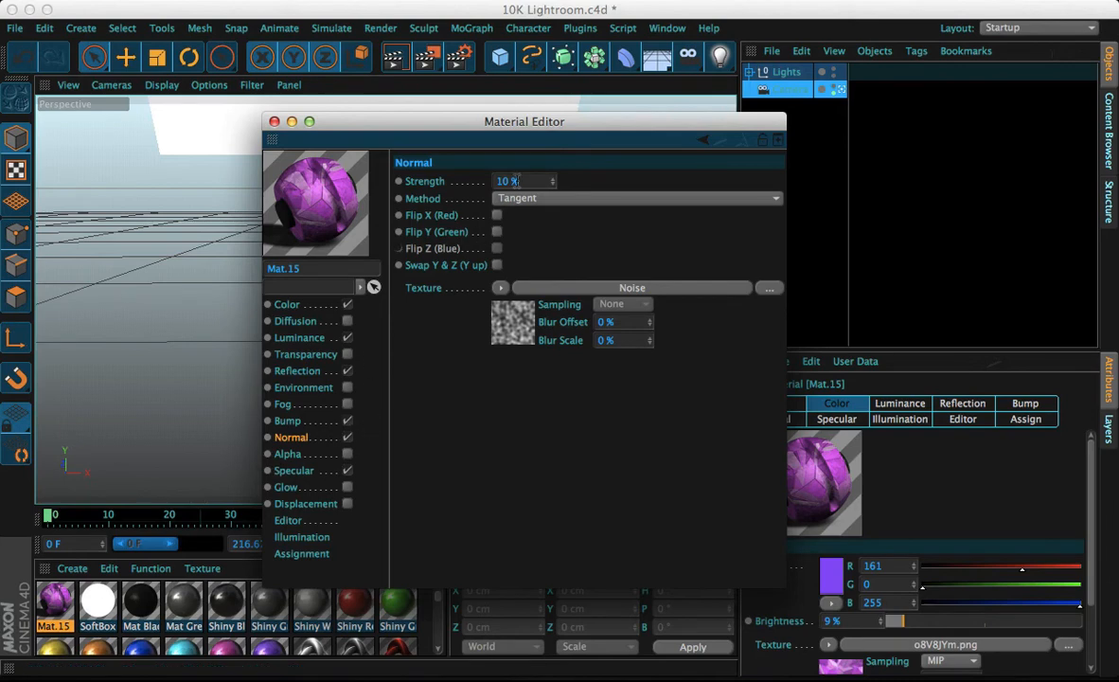
pyautogui.click(519, 199)
pyautogui.click(527, 198)
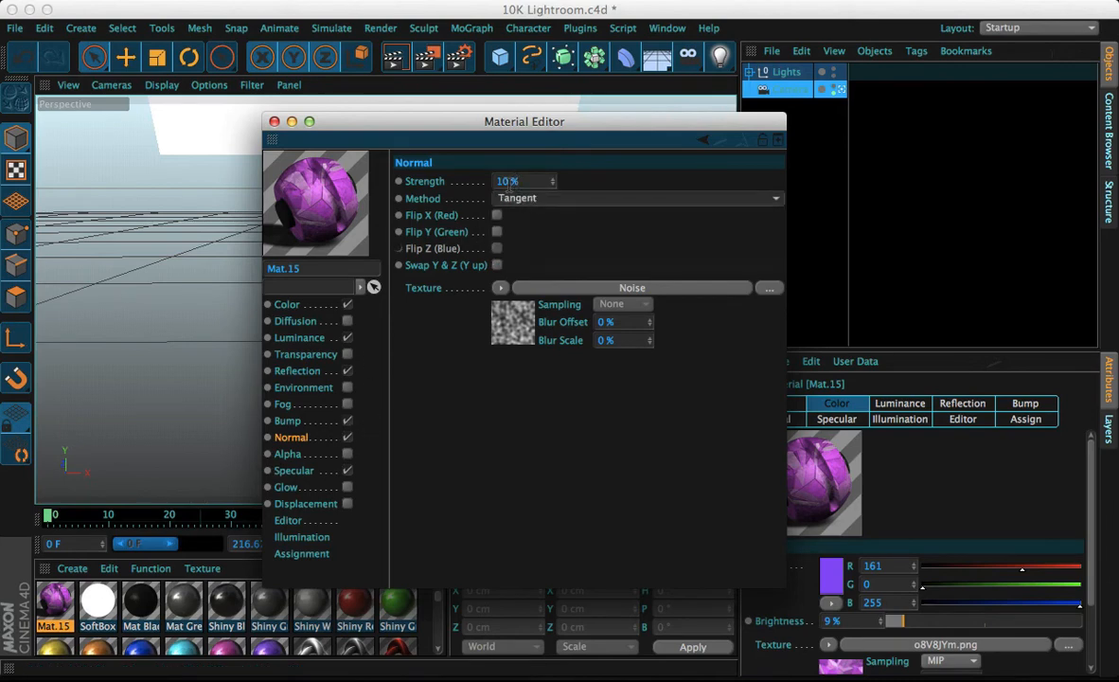
pyautogui.moveTo(509, 183); pyautogui.dragTo(489, 191)
pyautogui.write('2')
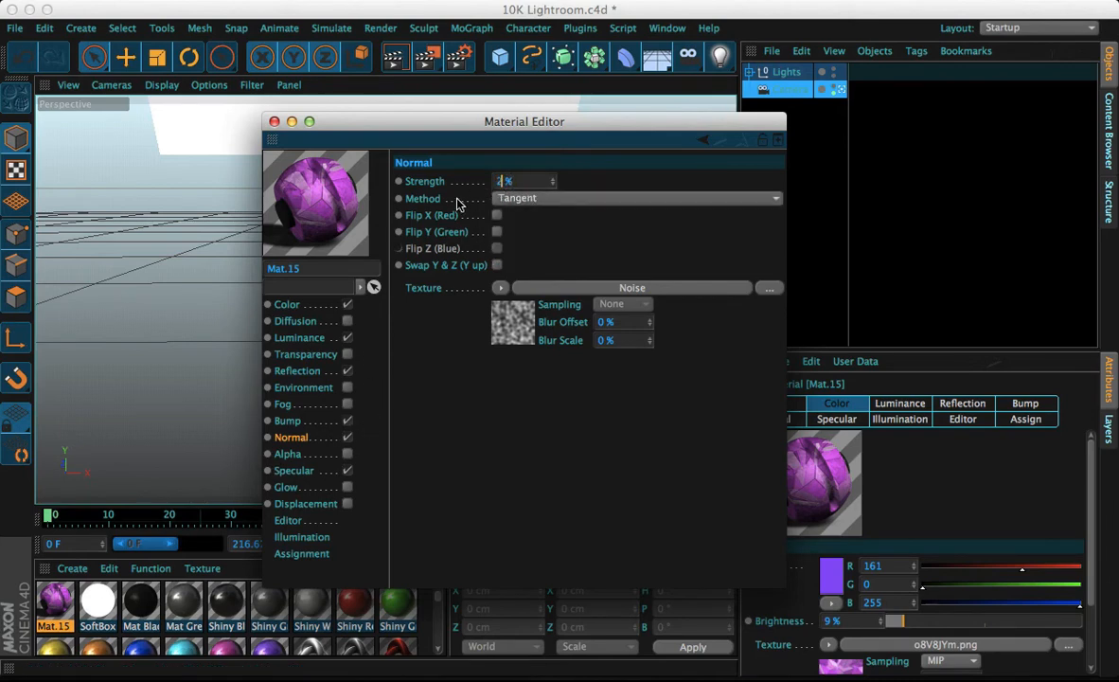
pyautogui.press('Return')
# Try enabling the Alpha channel with the o8V8JYm.png image as its texture, then switch Alpha off again
pyautogui.click(347, 453)
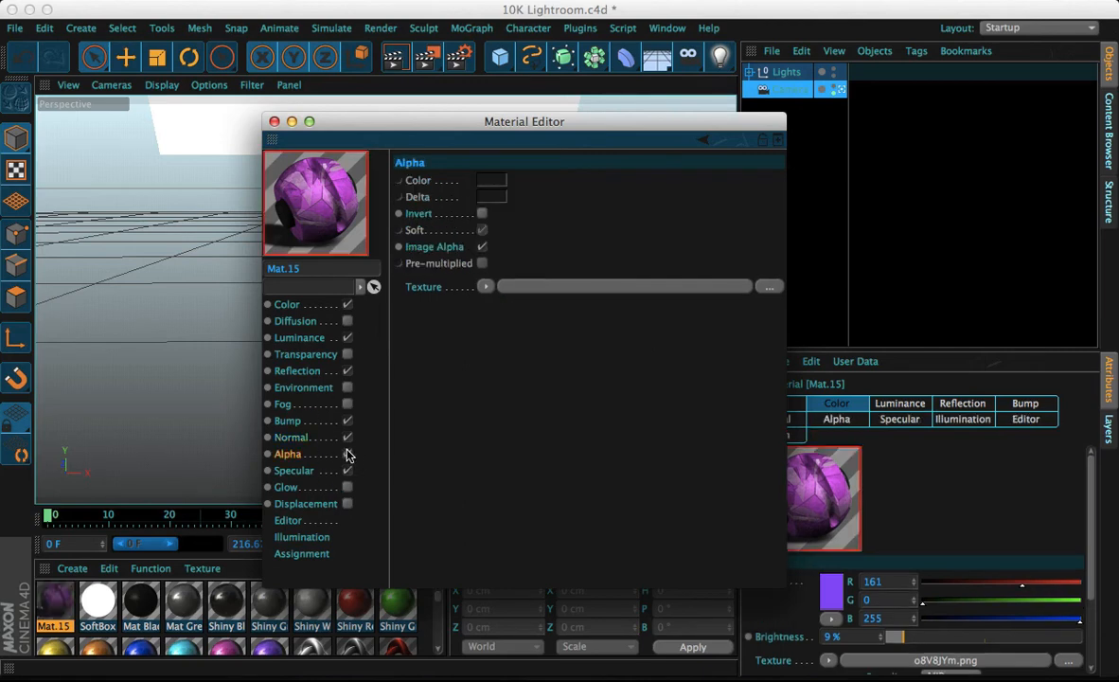
pyautogui.click(480, 286)
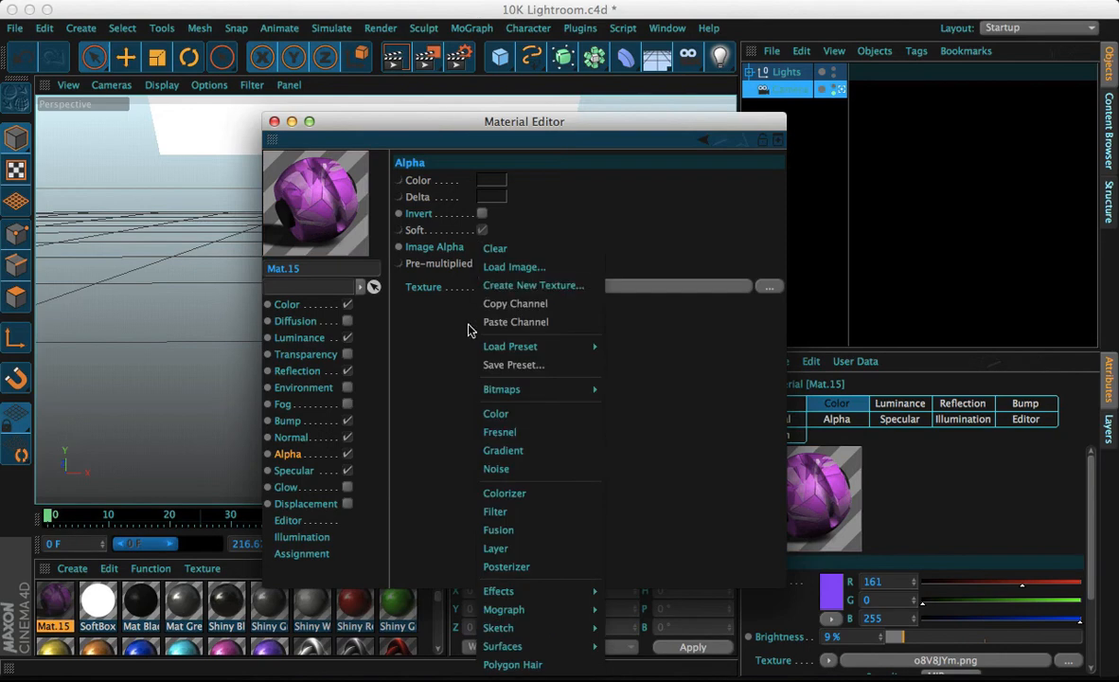
pyautogui.click(485, 286)
pyautogui.click(486, 287)
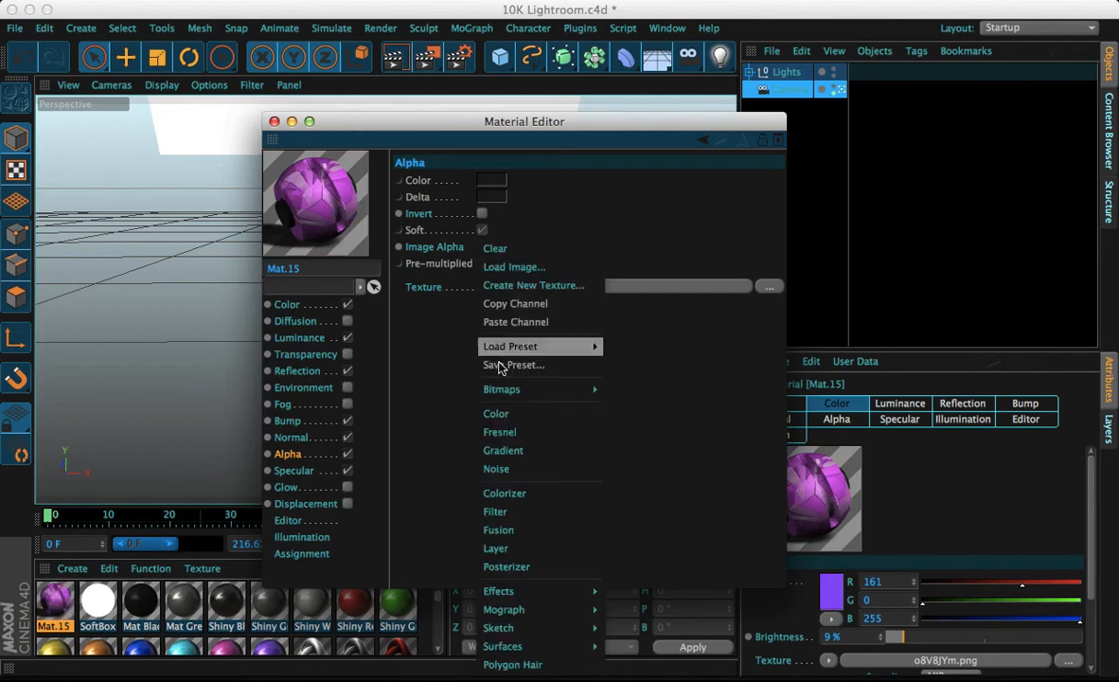
pyautogui.click(474, 265)
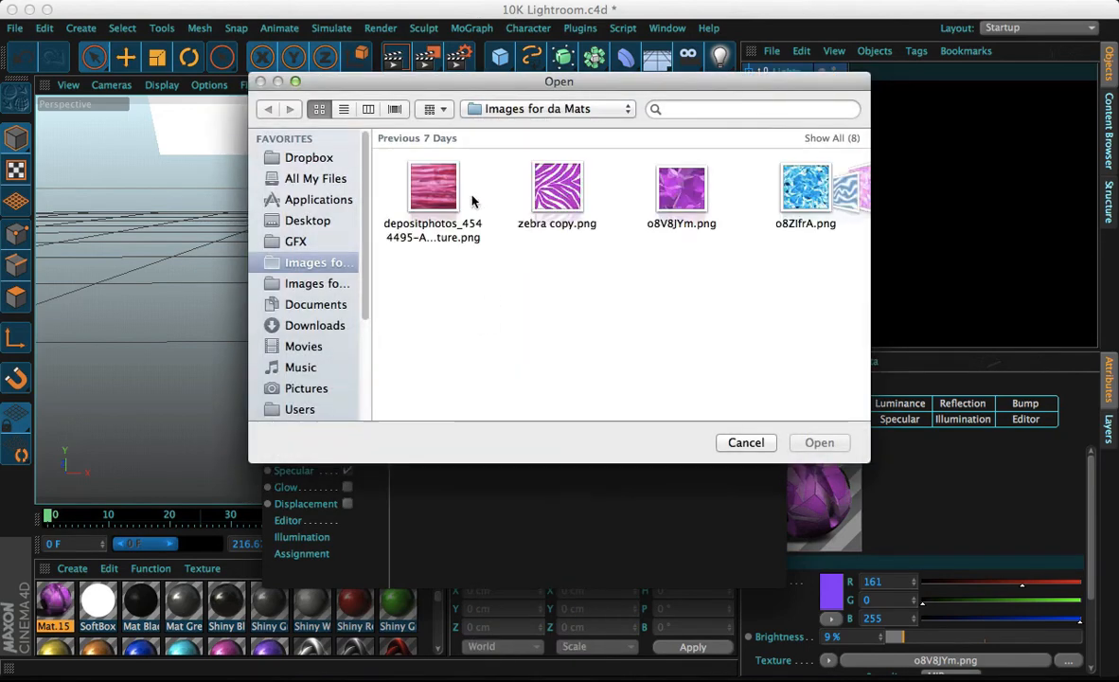
pyautogui.doubleClick(689, 194)
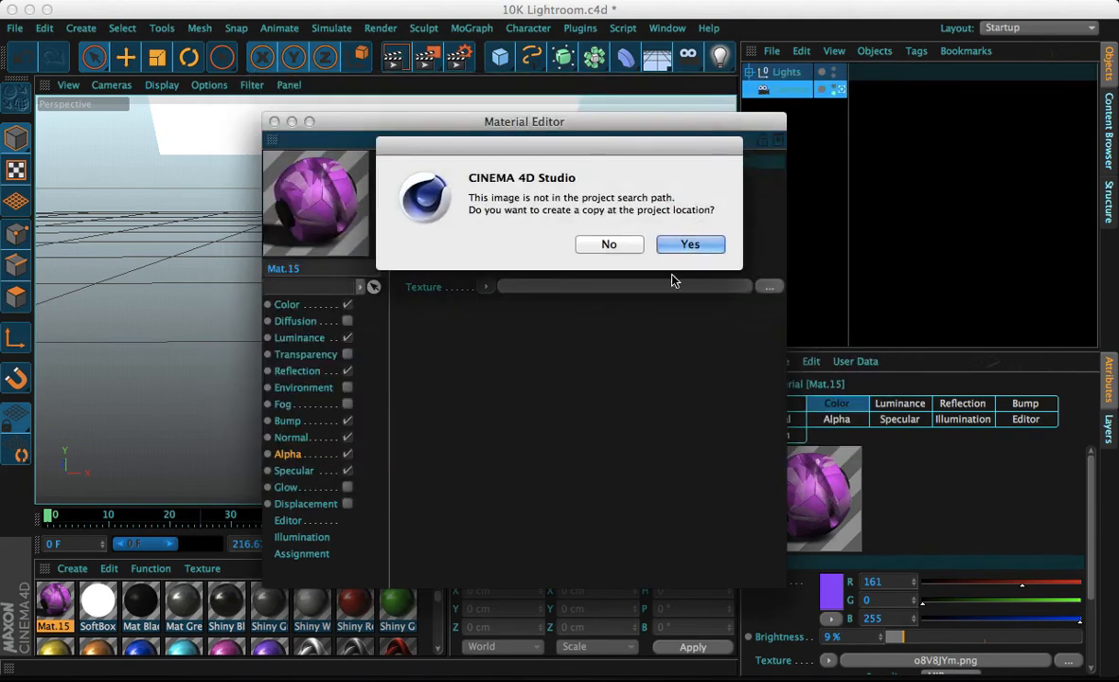
pyautogui.click(699, 244)
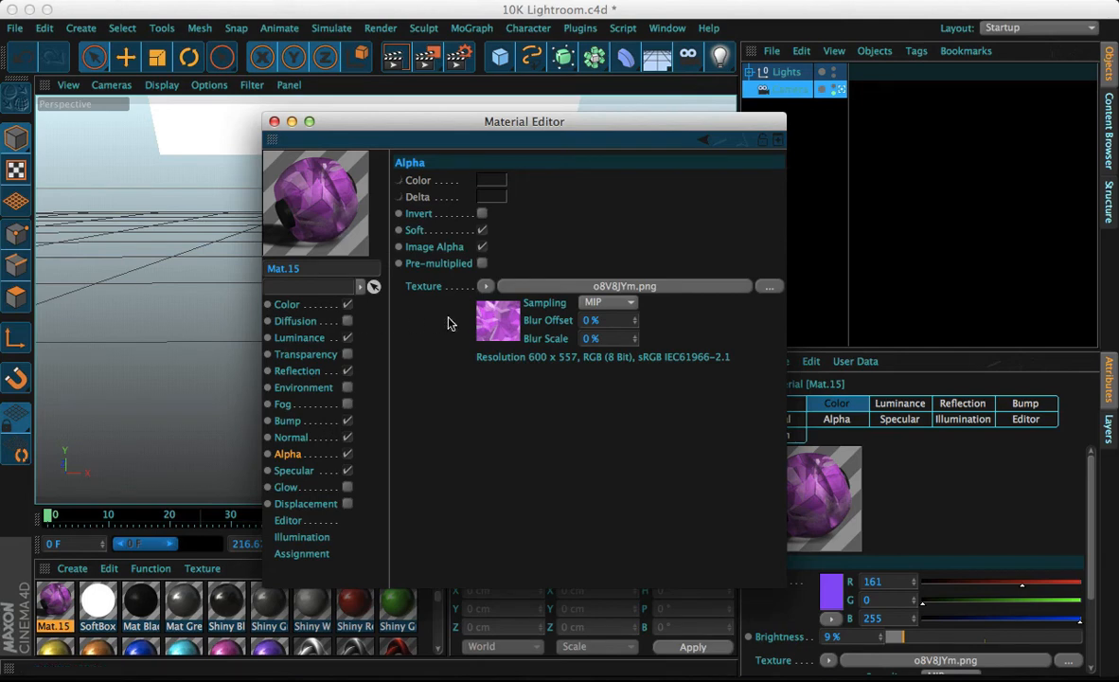
pyautogui.click(482, 264)
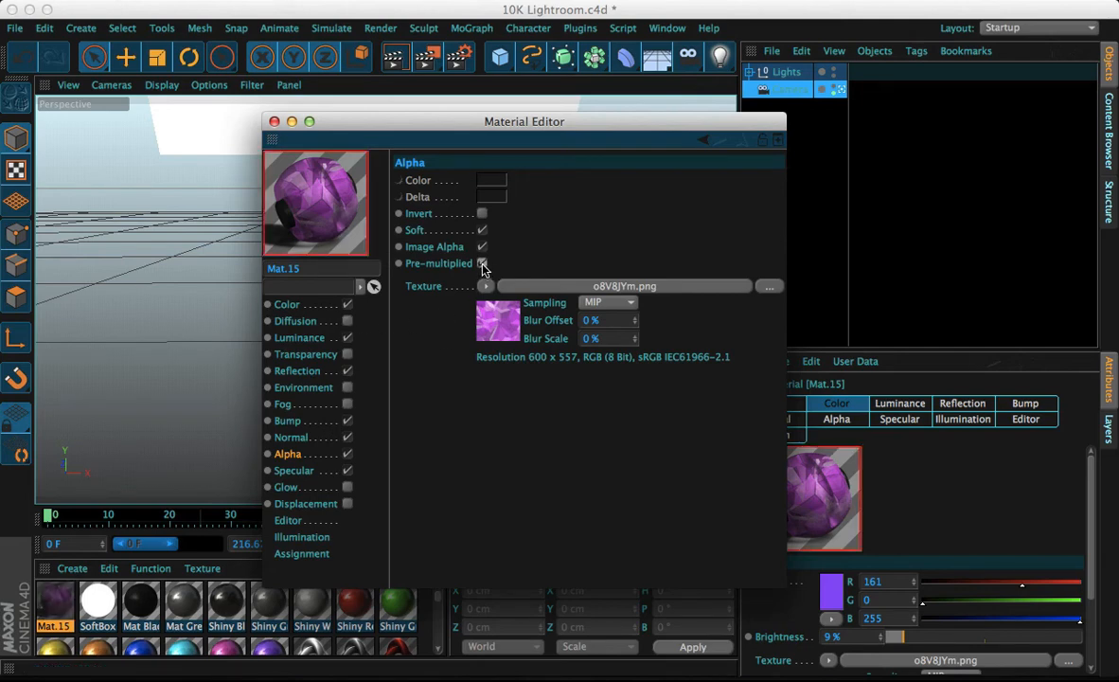
pyautogui.click(347, 453)
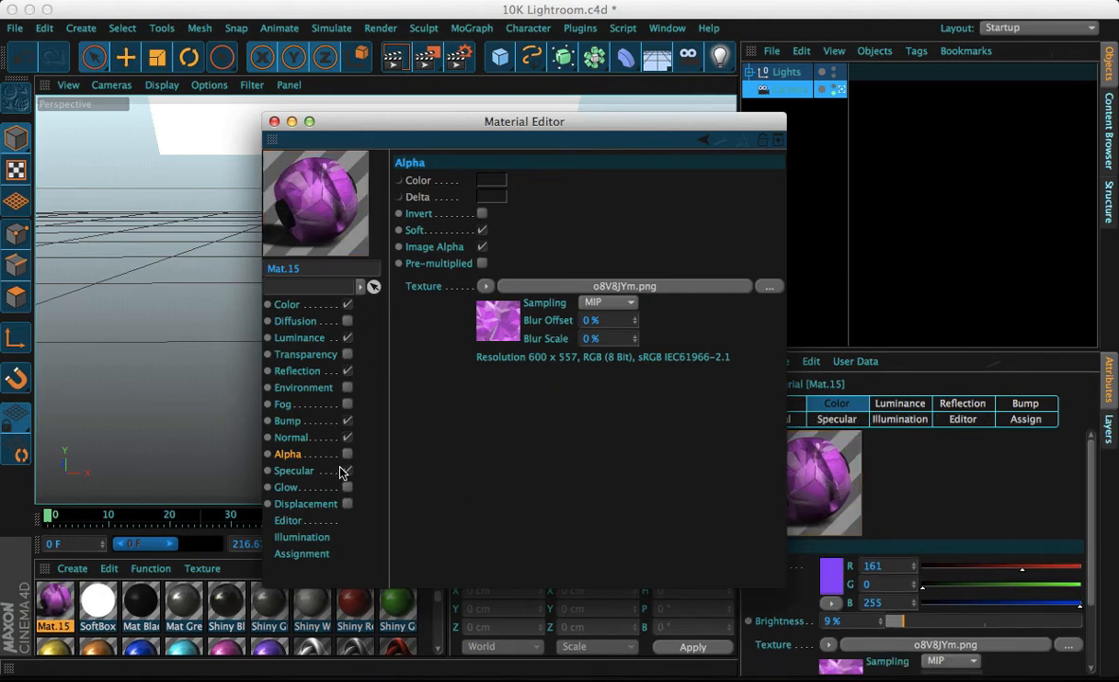
# Enable the Glow channel and set both its Inner Strength and Outer Strength to 10%
pyautogui.click(347, 486)
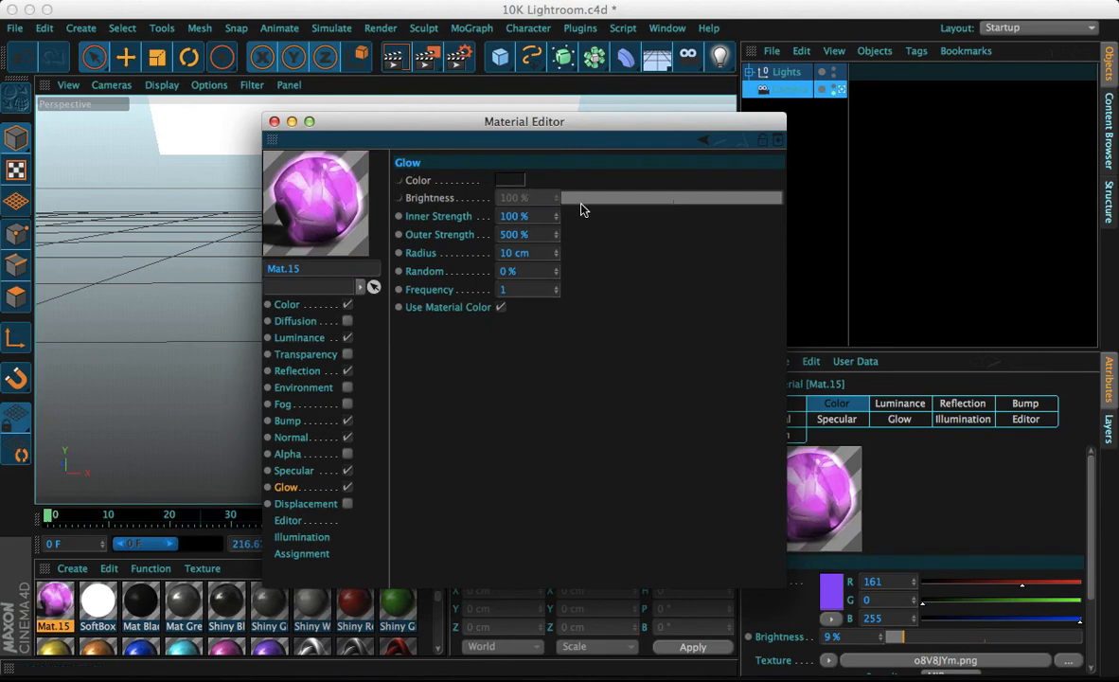
pyautogui.click(510, 234)
pyautogui.write('10')
pyautogui.click(513, 215)
pyautogui.press('BackSpace')
pyautogui.click(518, 270)
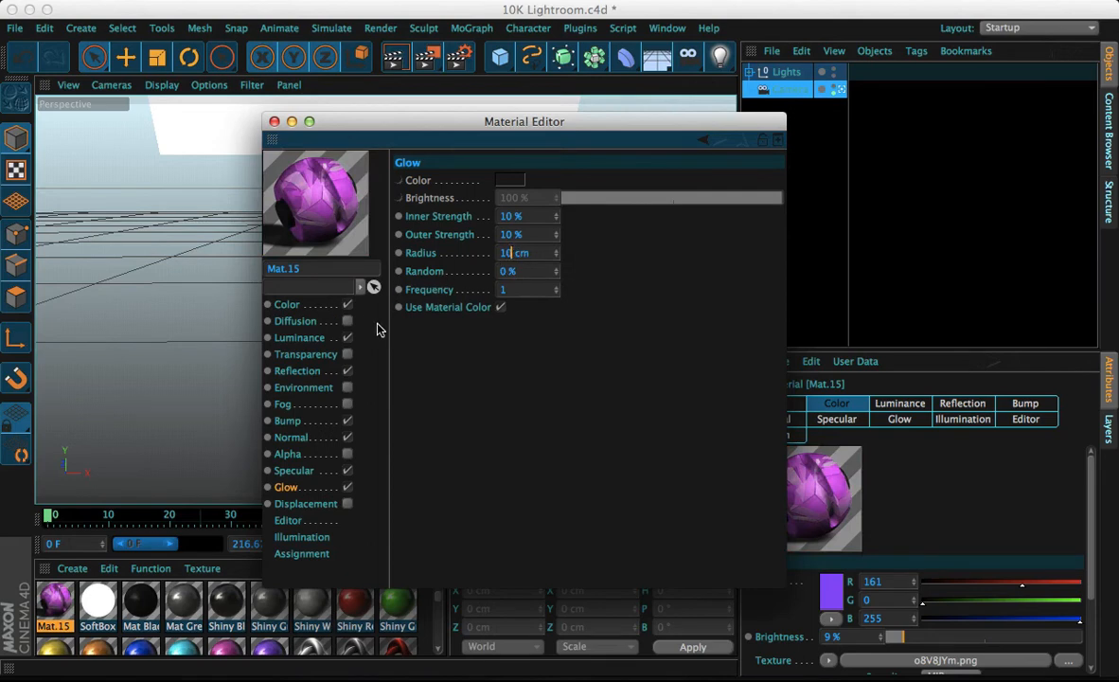
# Enable the Displacement channel and load o8V8JYm.png from the Images for da Mats folder as its texture
pyautogui.click(346, 503)
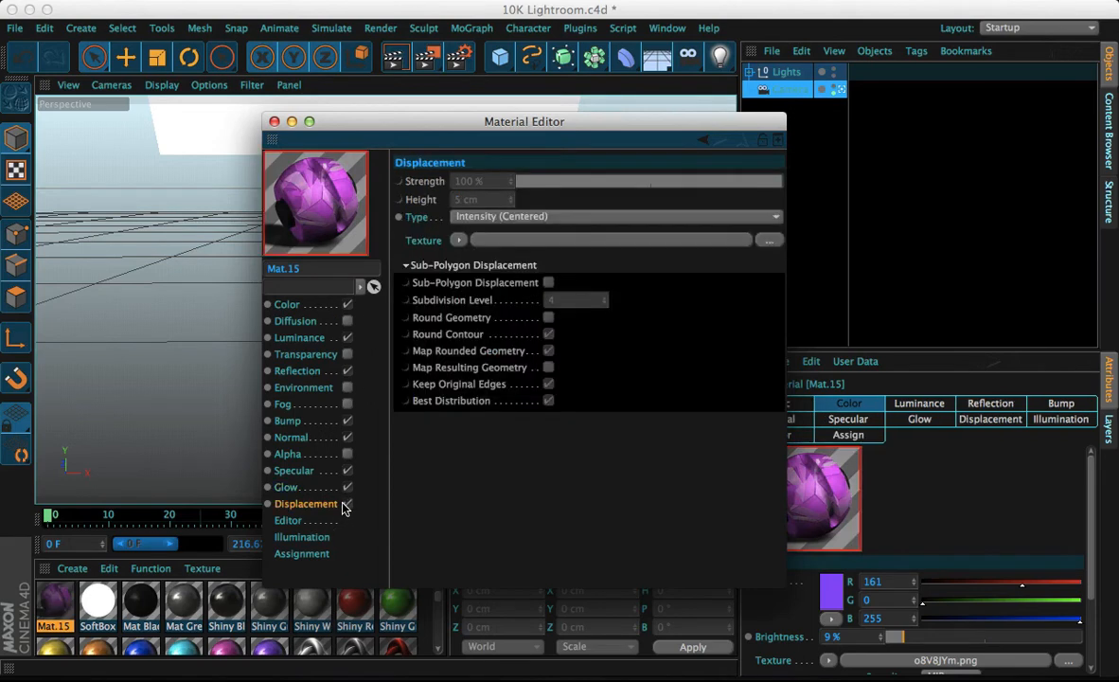
pyautogui.click(459, 239)
pyautogui.click(428, 248)
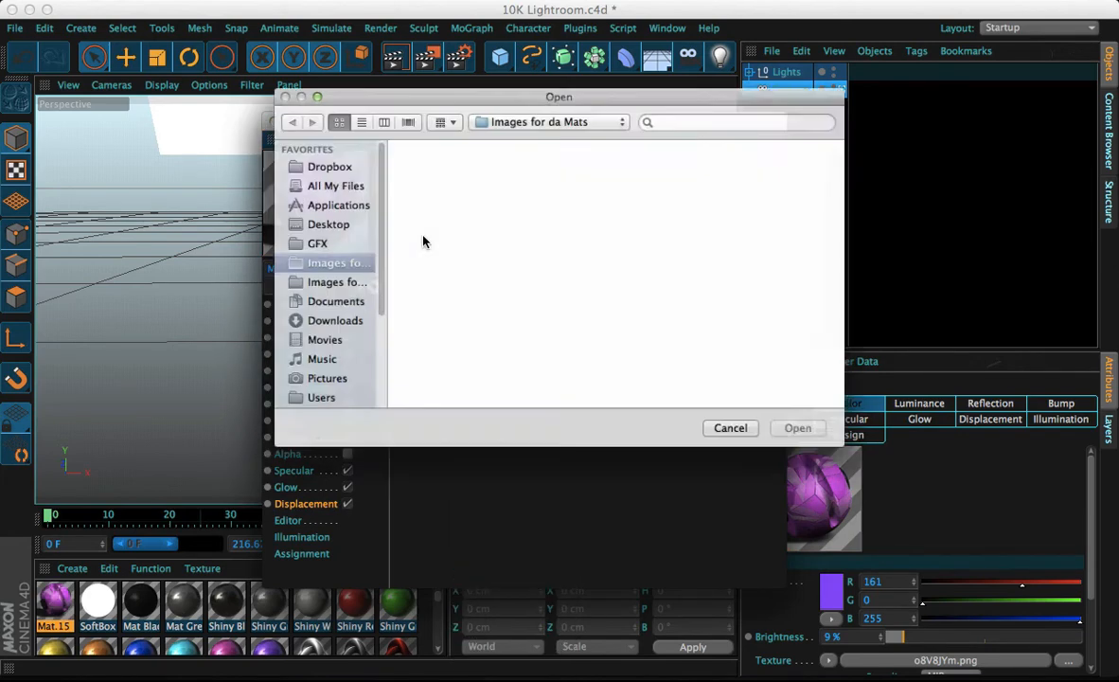
pyautogui.click(689, 197)
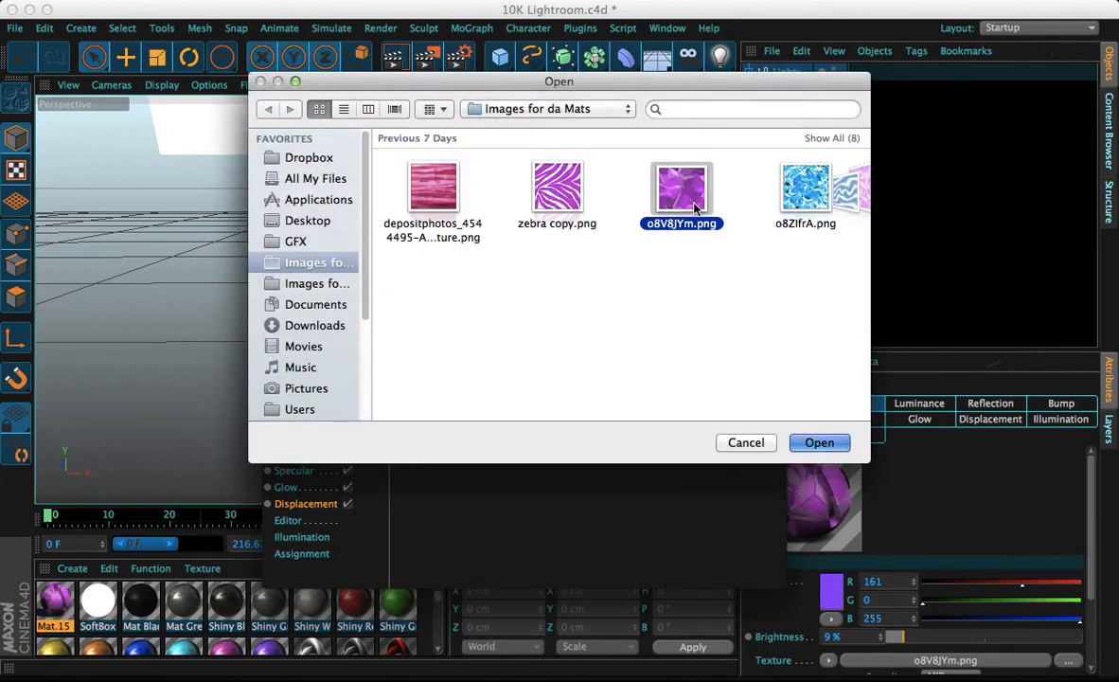
pyautogui.doubleClick(694, 209)
pyautogui.click(698, 245)
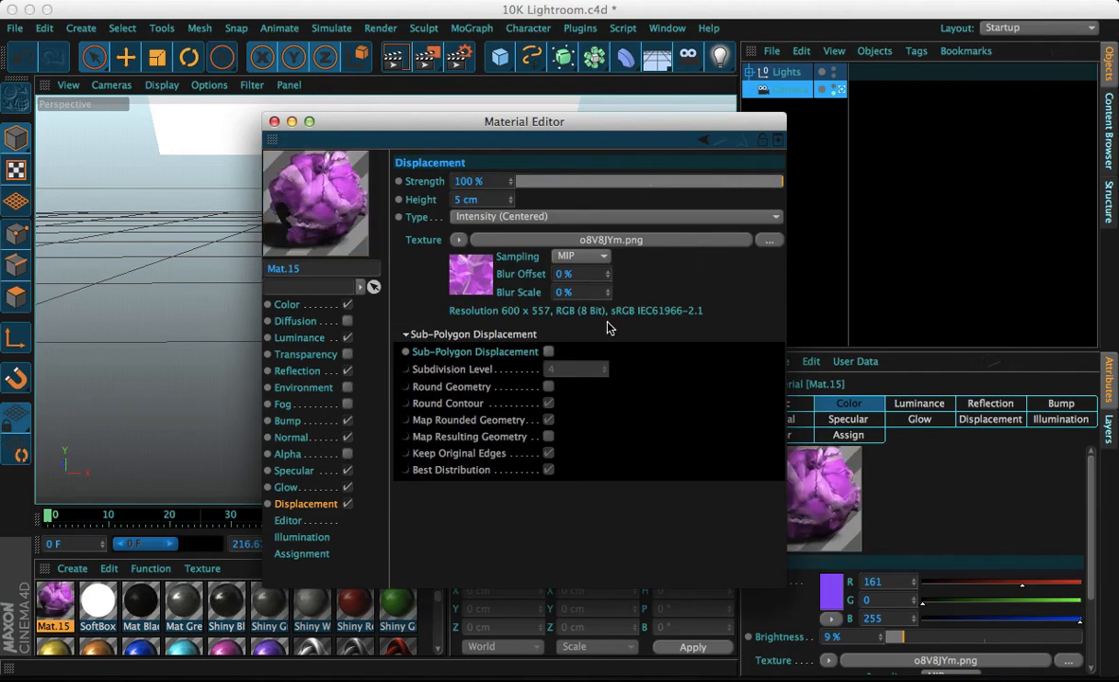
# Turn on Sub-Polygon Displacement and close the Material Editor
pyautogui.click(549, 352)
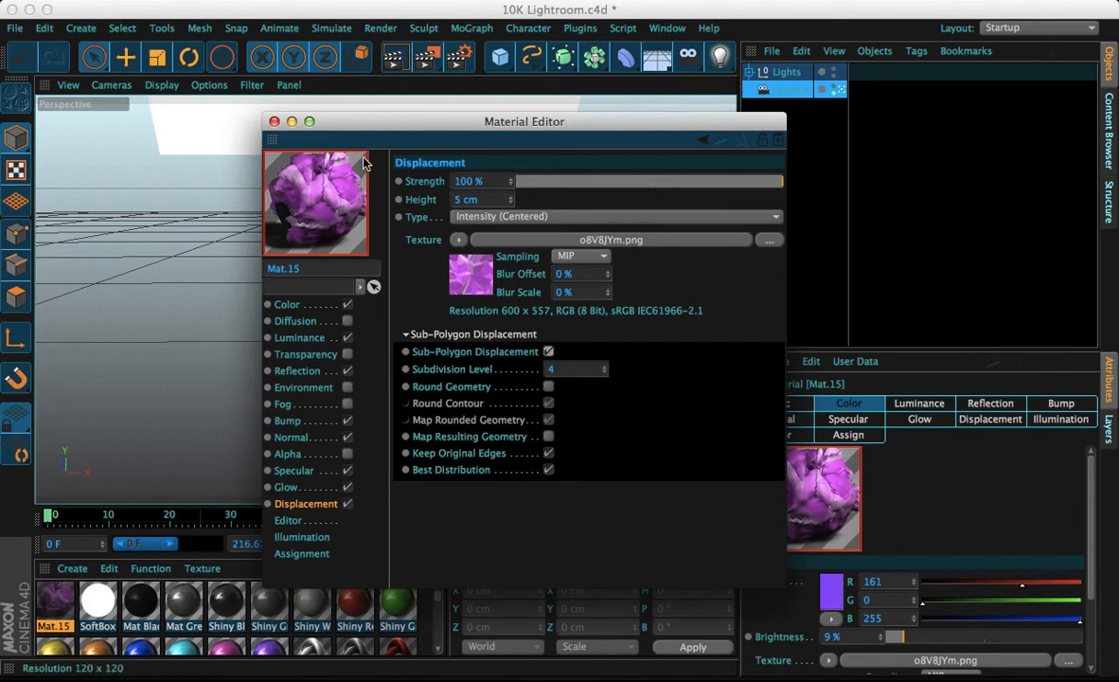
pyautogui.click(274, 121)
# Add a Platonic object to the scene, deleting the Cube that was added first
pyautogui.click(500, 61)
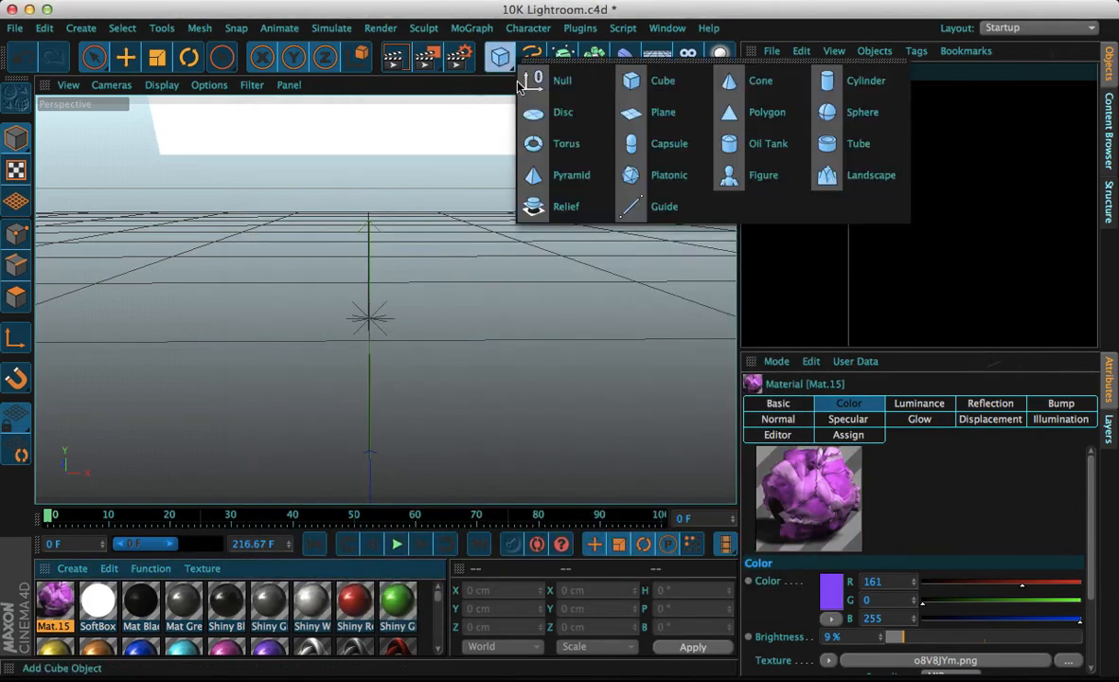
pyautogui.click(662, 83)
pyautogui.click(500, 57)
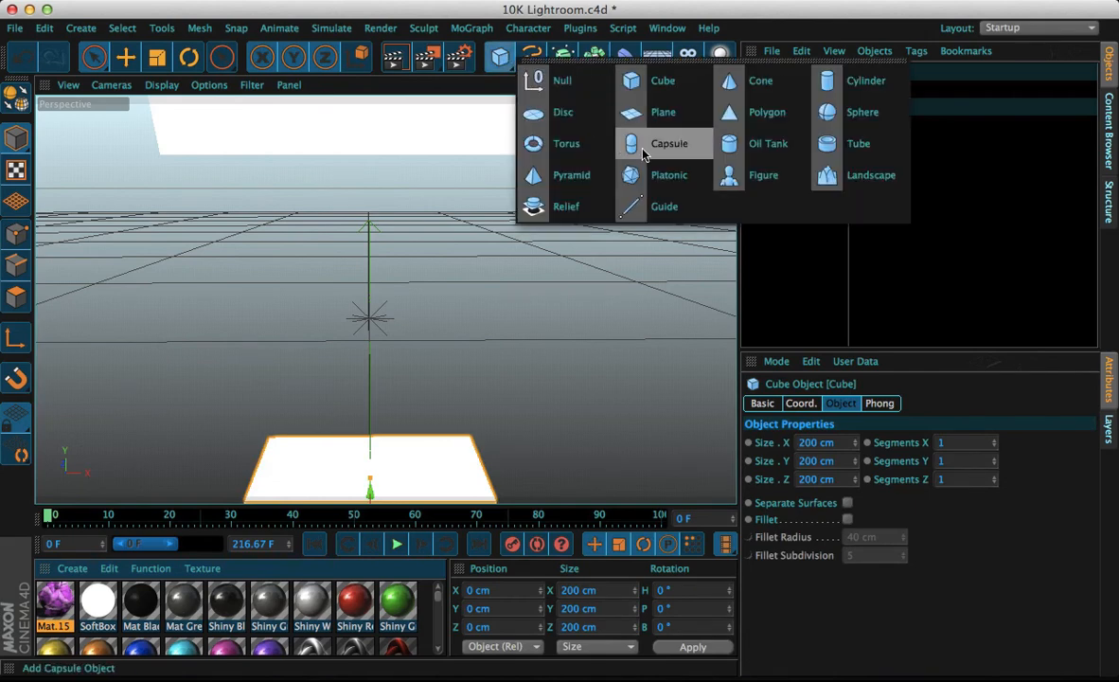
pyautogui.click(653, 175)
pyautogui.click(784, 90)
pyautogui.press('Delete')
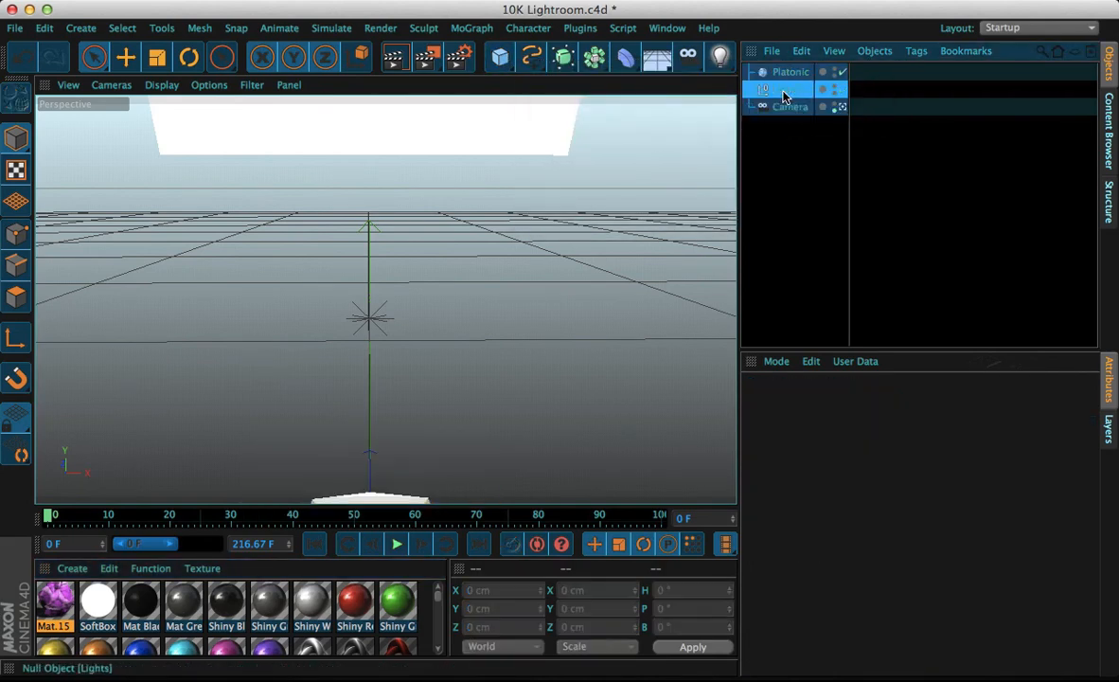
# Select the Platonic object and move it up to about 245 cm height
pyautogui.click(790, 72)
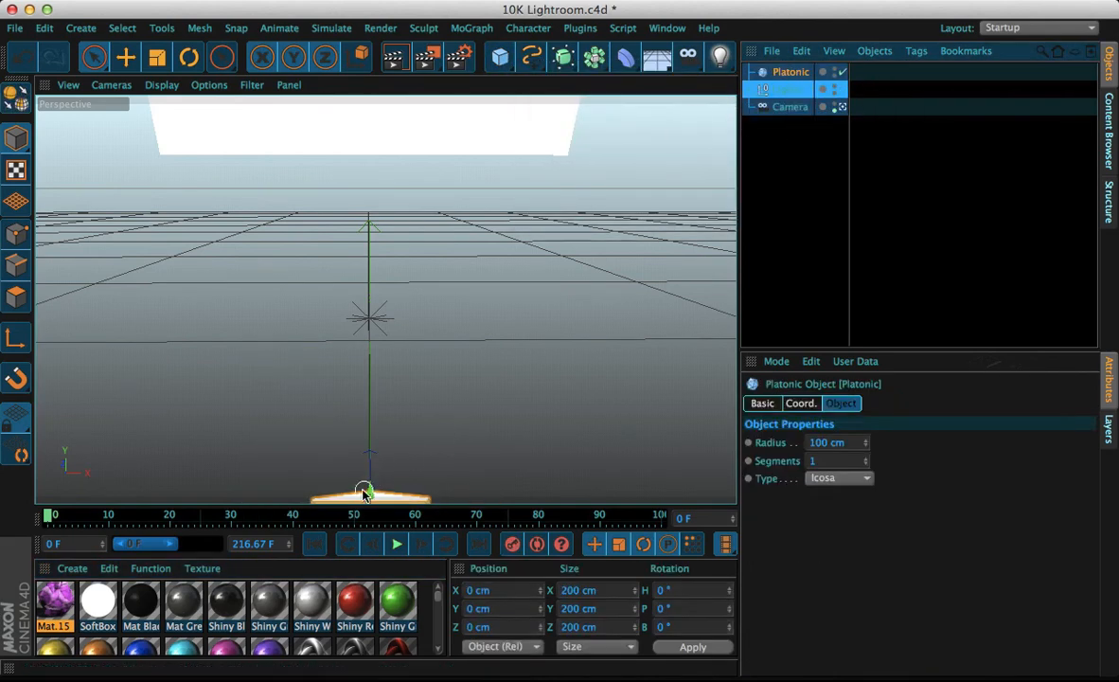
pyautogui.moveTo(370, 452); pyautogui.dragTo(379, 212)
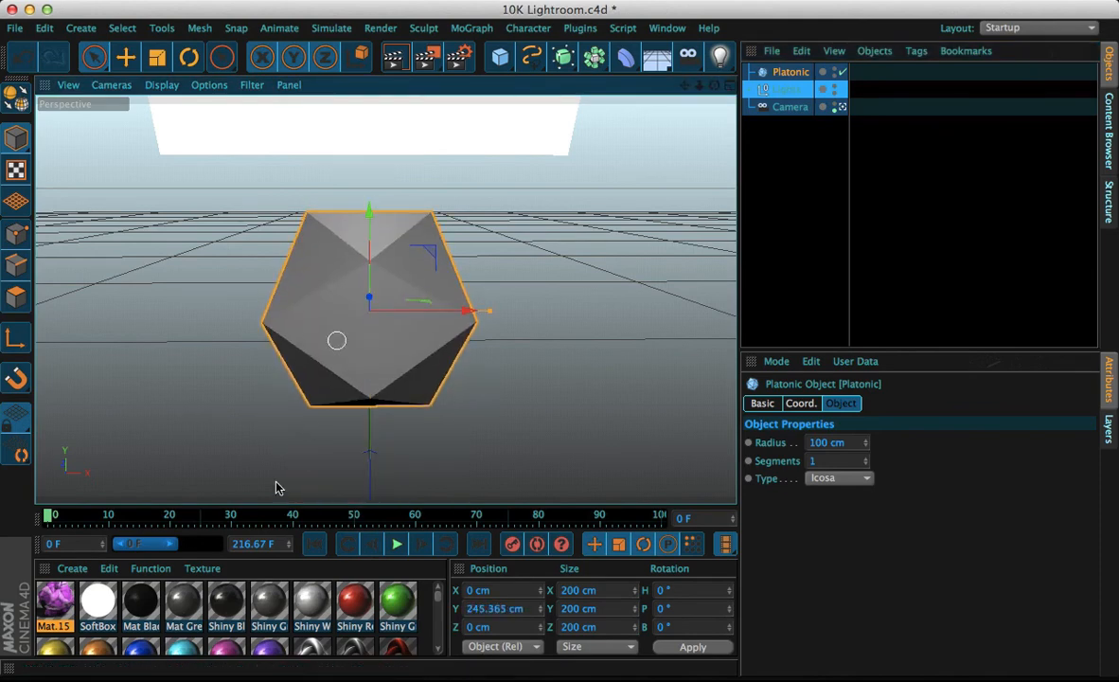
# Apply Mat.15 to the Platonic object and render the active view
pyautogui.moveTo(781, 76); pyautogui.dragTo(786, 73)
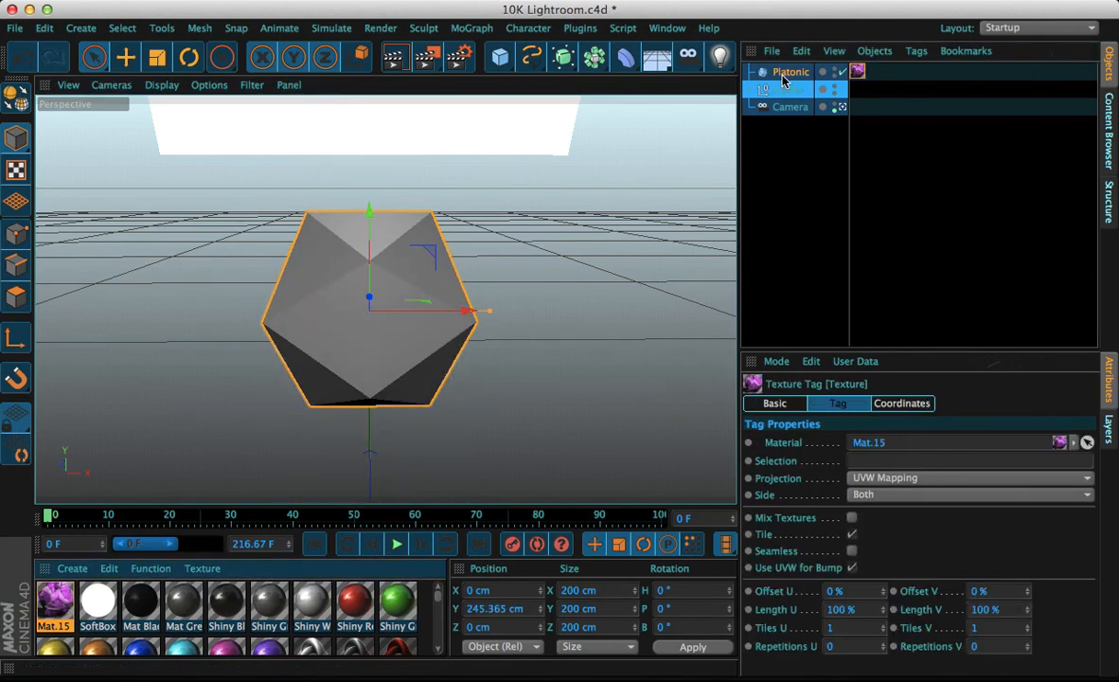
pyautogui.click(394, 57)
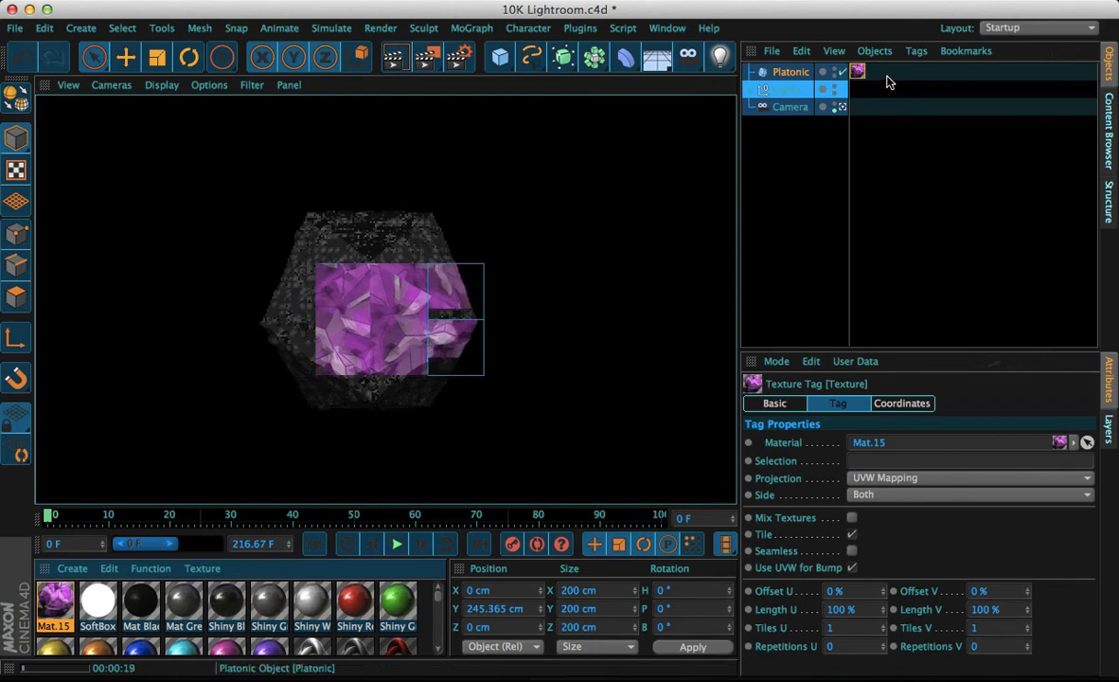
pyautogui.click(860, 72)
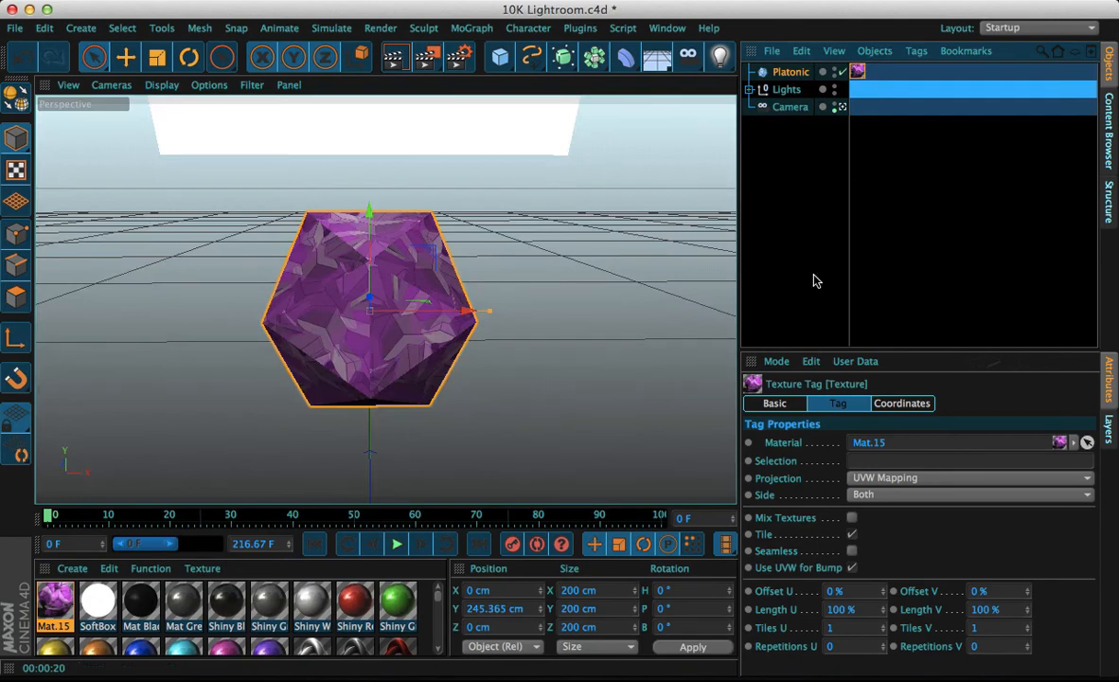
# Enable Seamless on the Platonic's texture tag and set its projection to Cubic
pyautogui.click(851, 550)
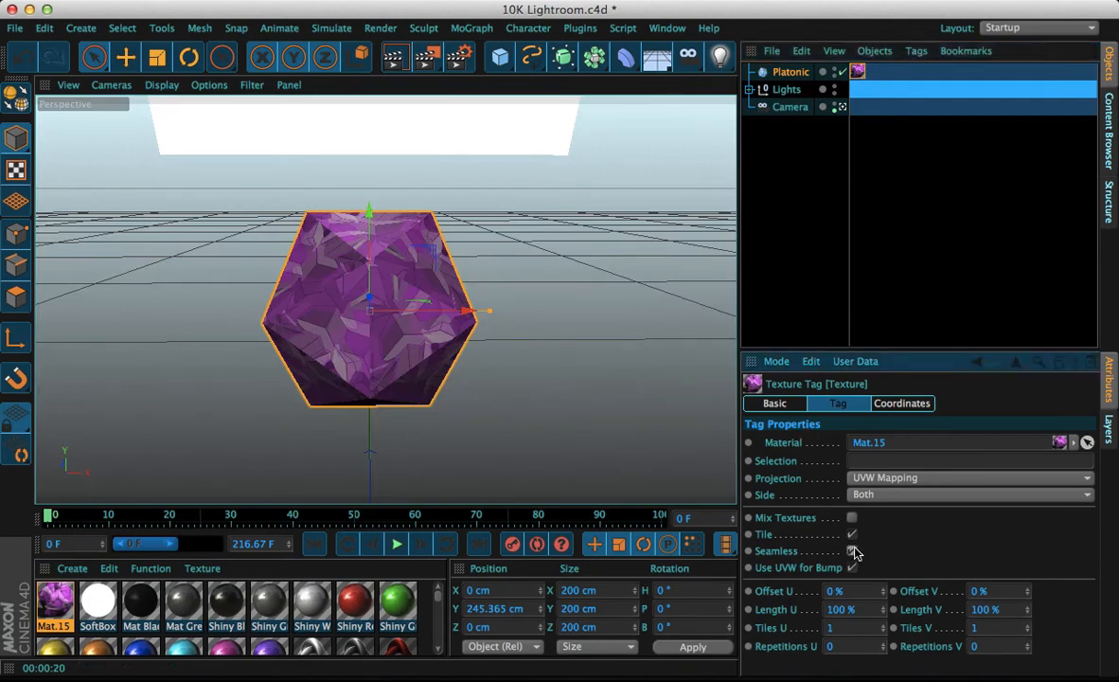
pyautogui.click(882, 479)
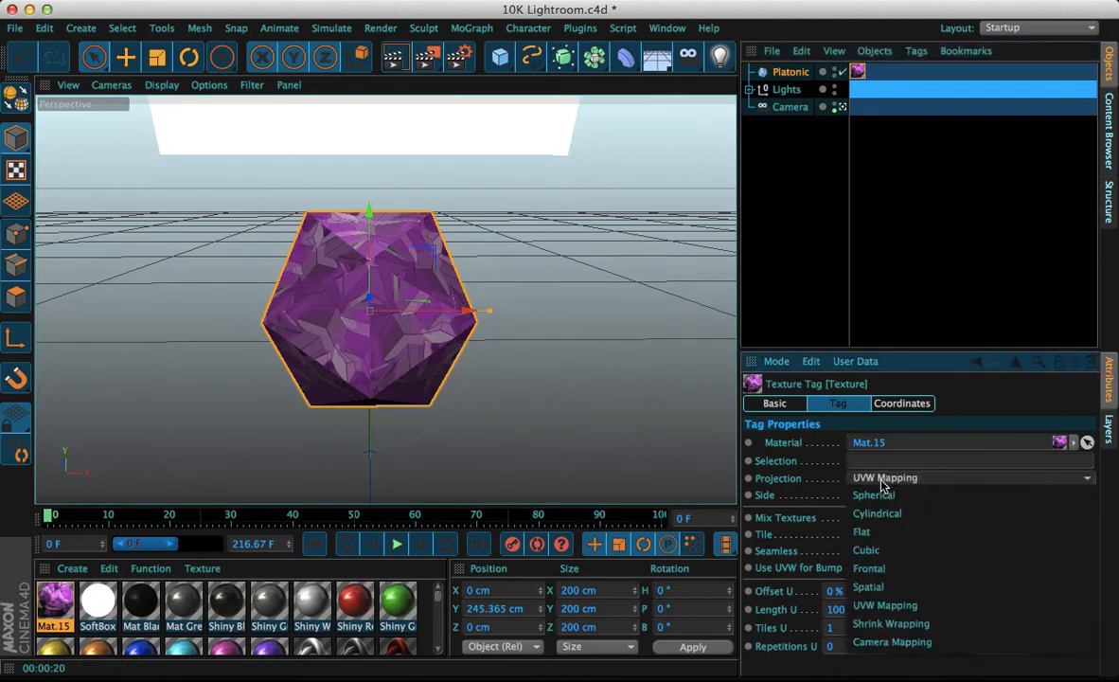
pyautogui.click(876, 586)
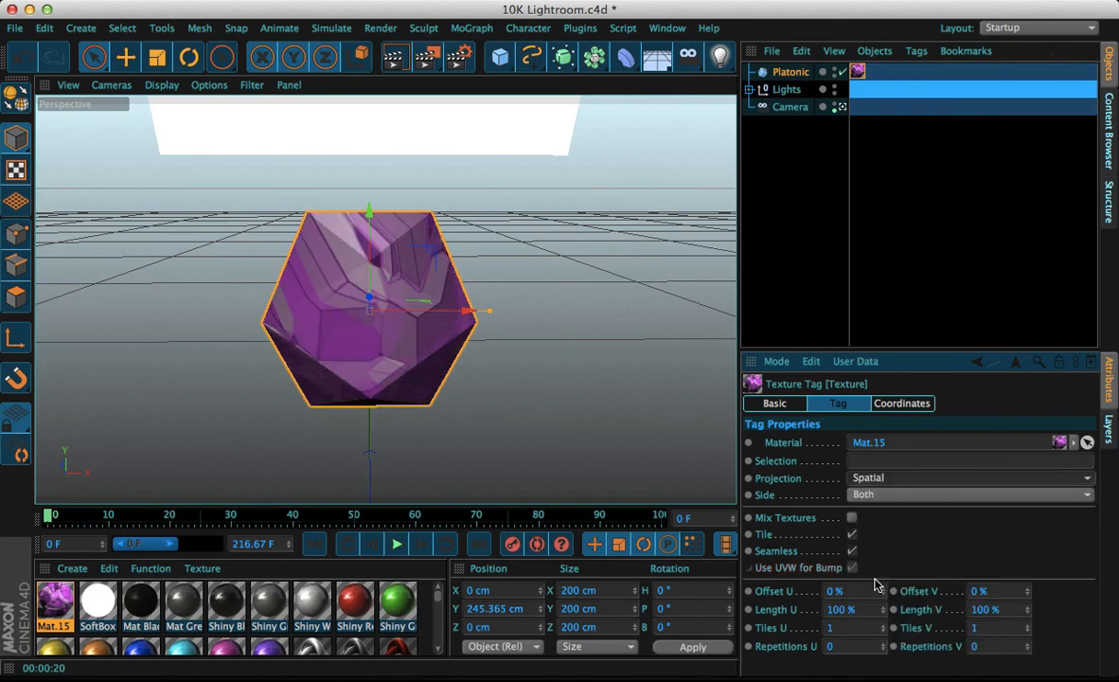
pyautogui.click(862, 477)
pyautogui.click(814, 509)
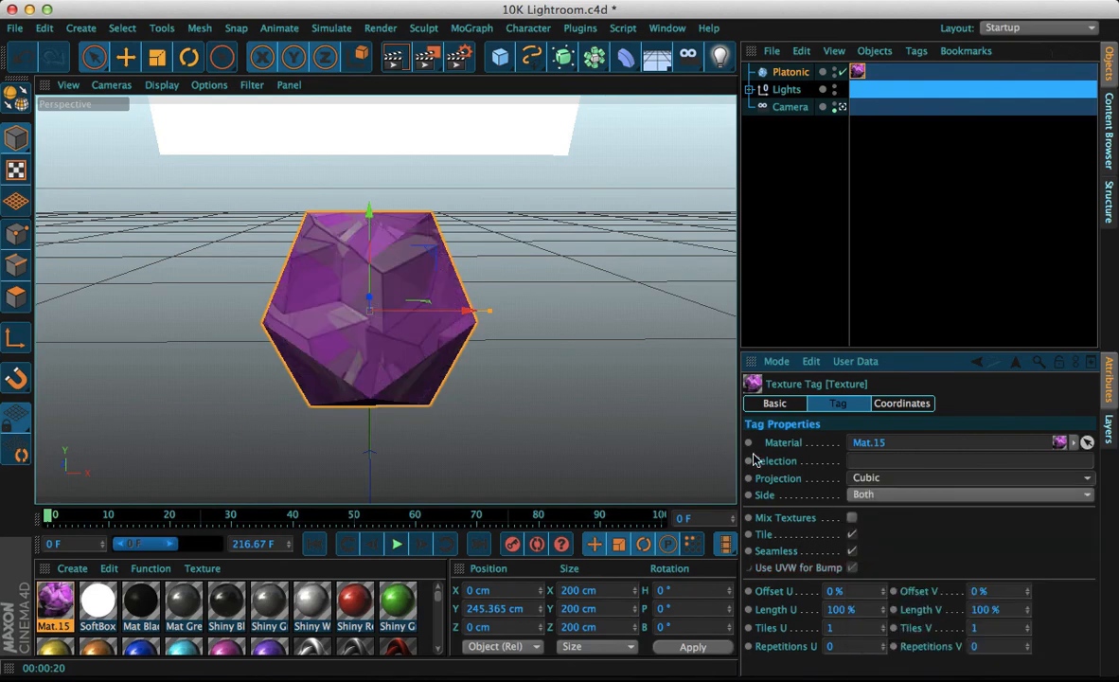
# Render the view, orbit the camera to a new angle, and render again
pyautogui.click(383, 59)
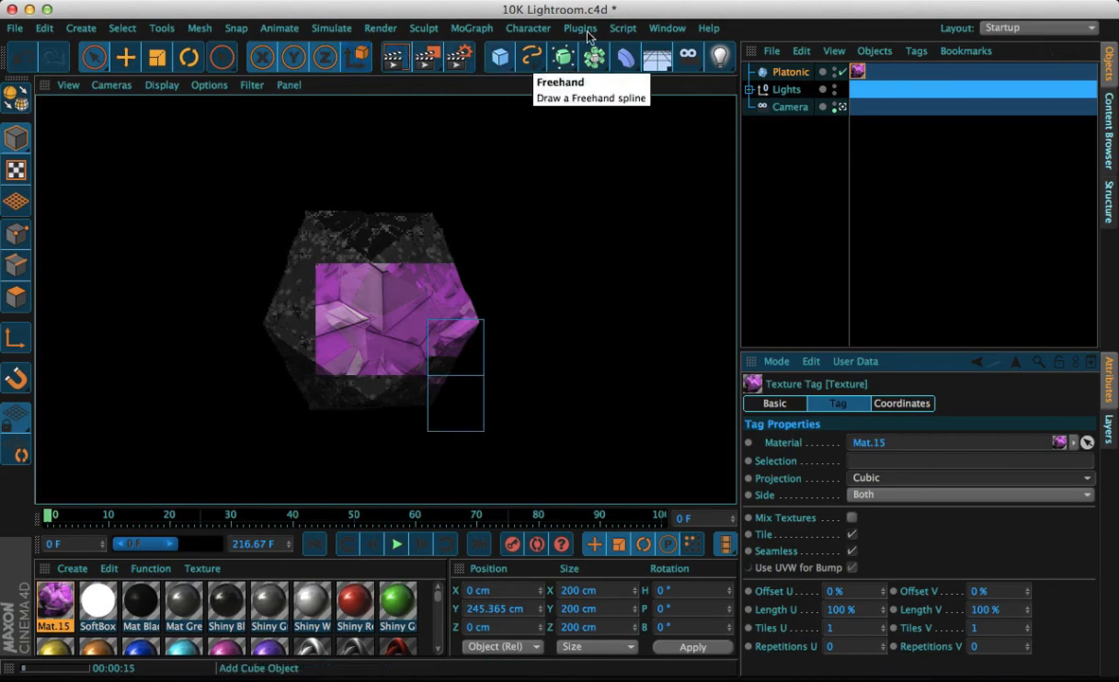
pyautogui.moveTo(716, 86); pyautogui.dragTo(743, 102)
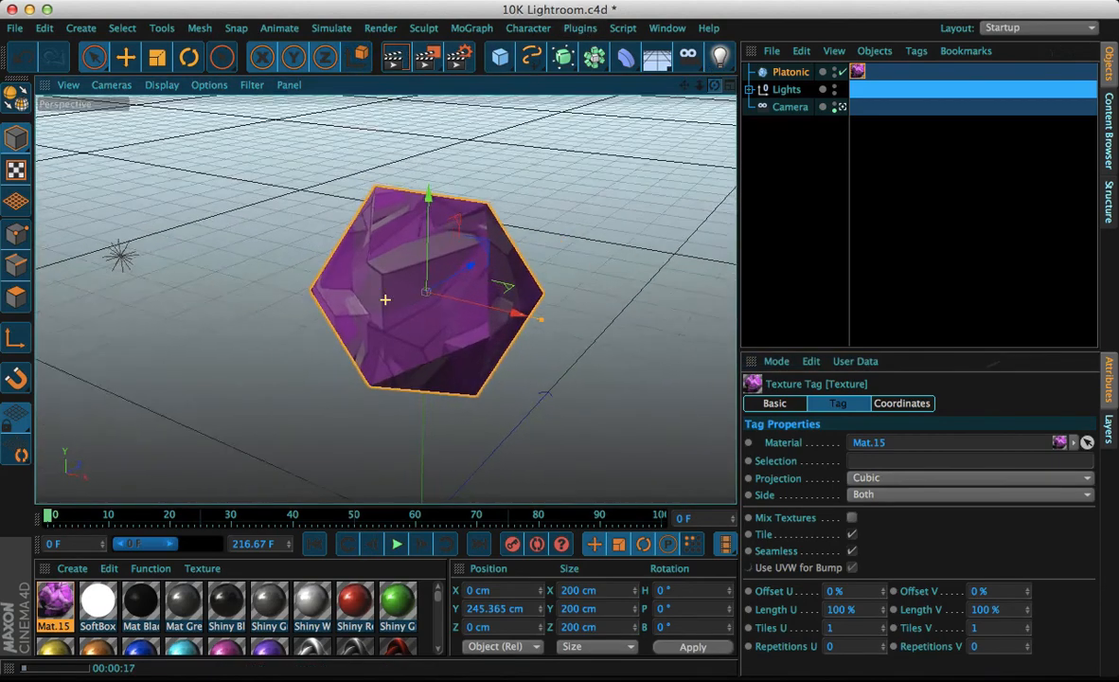
pyautogui.moveTo(385, 299); pyautogui.dragTo(289, 131)
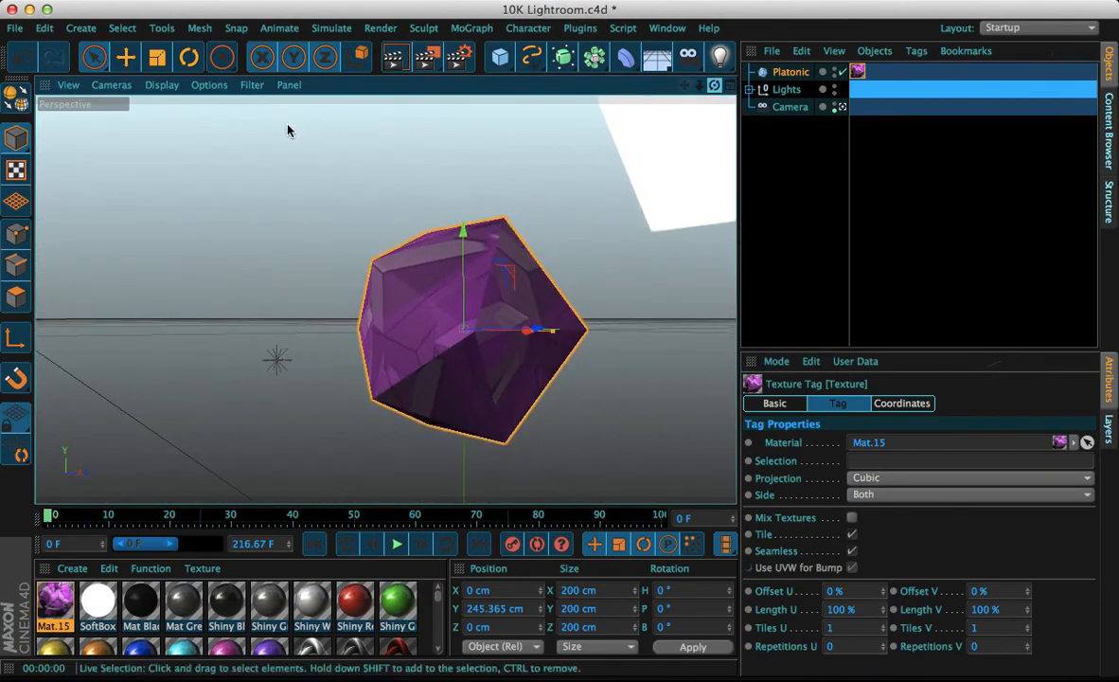
pyautogui.click(396, 58)
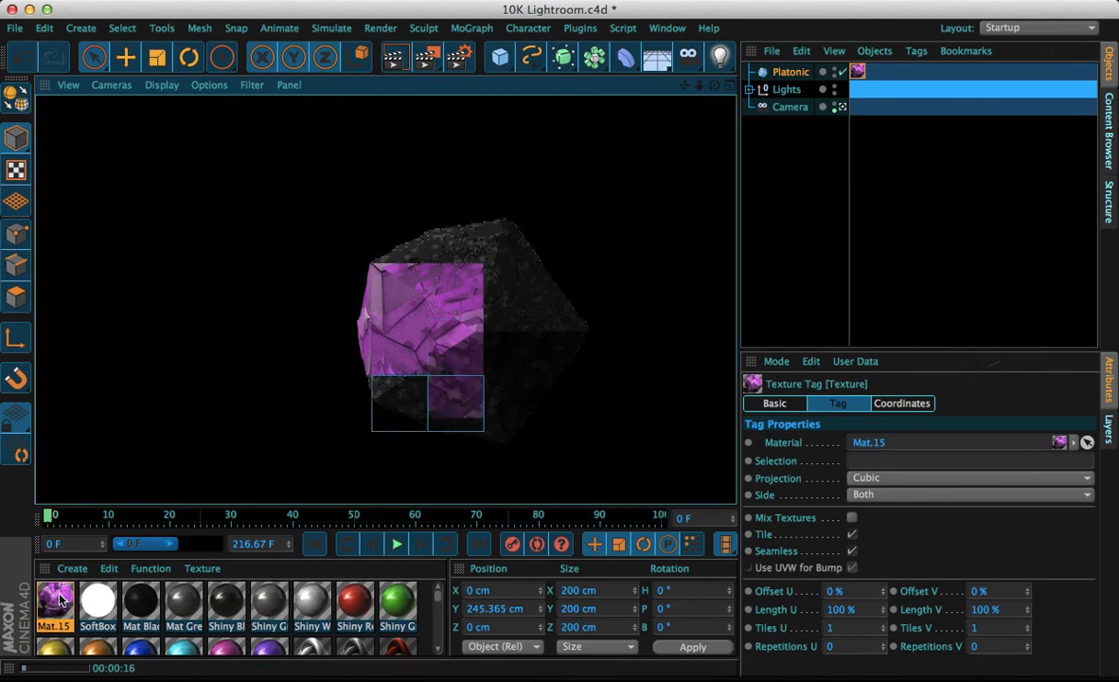
# Replace Mat.15's Displacement texture with Noise and render the view
pyautogui.doubleClick(55, 600)
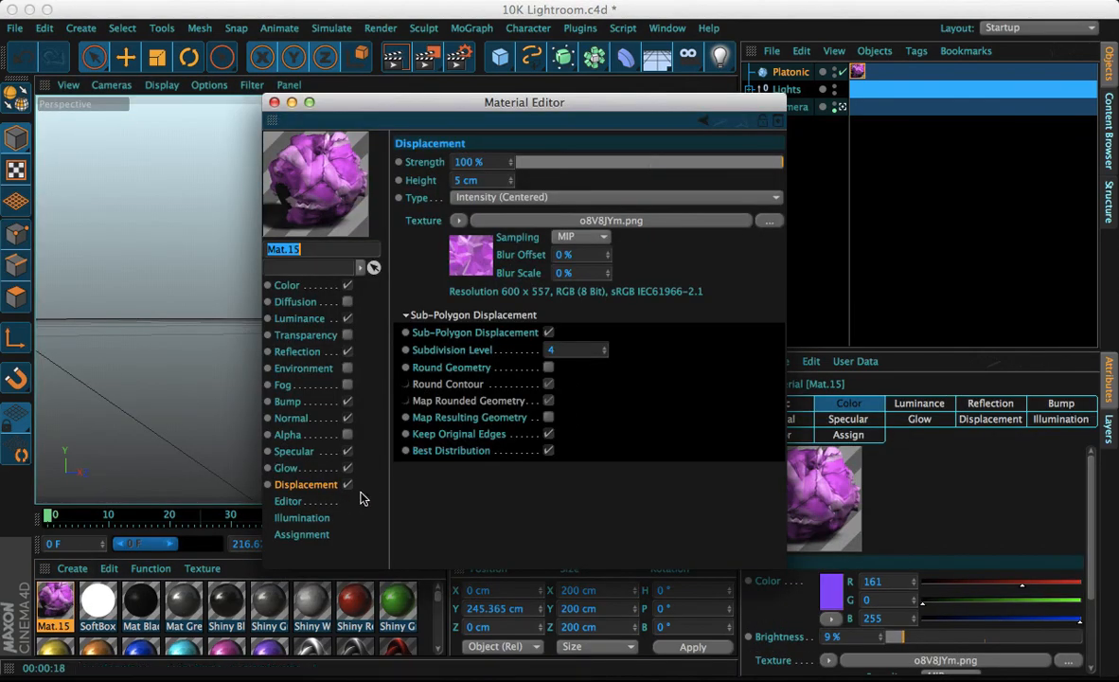
pyautogui.click(458, 225)
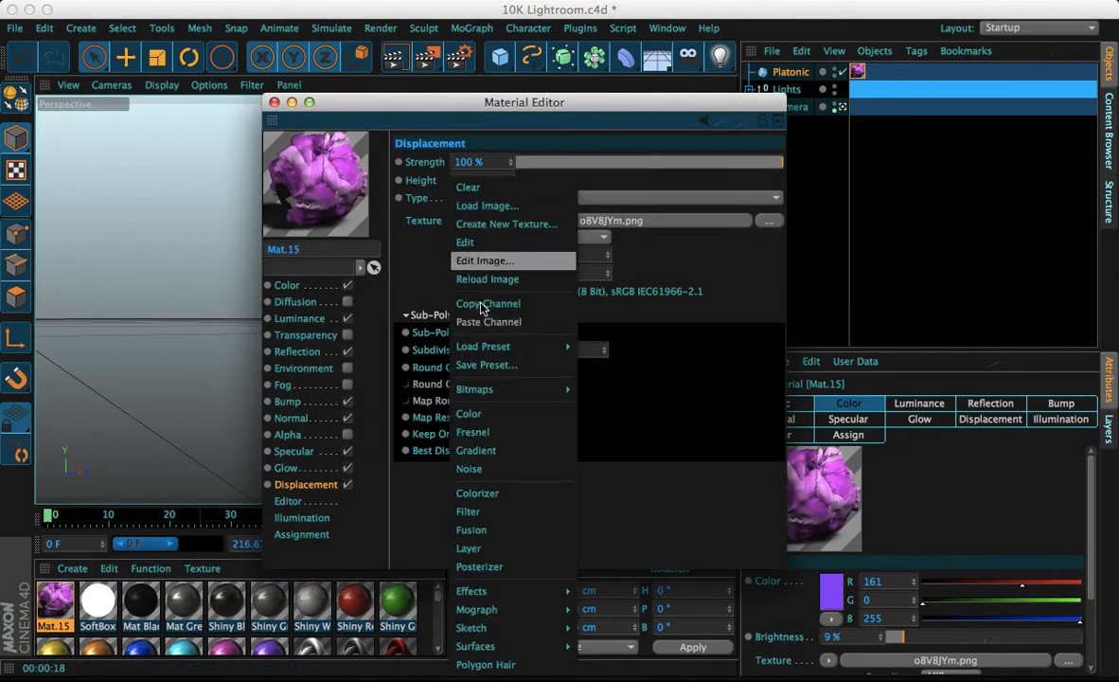
pyautogui.click(462, 464)
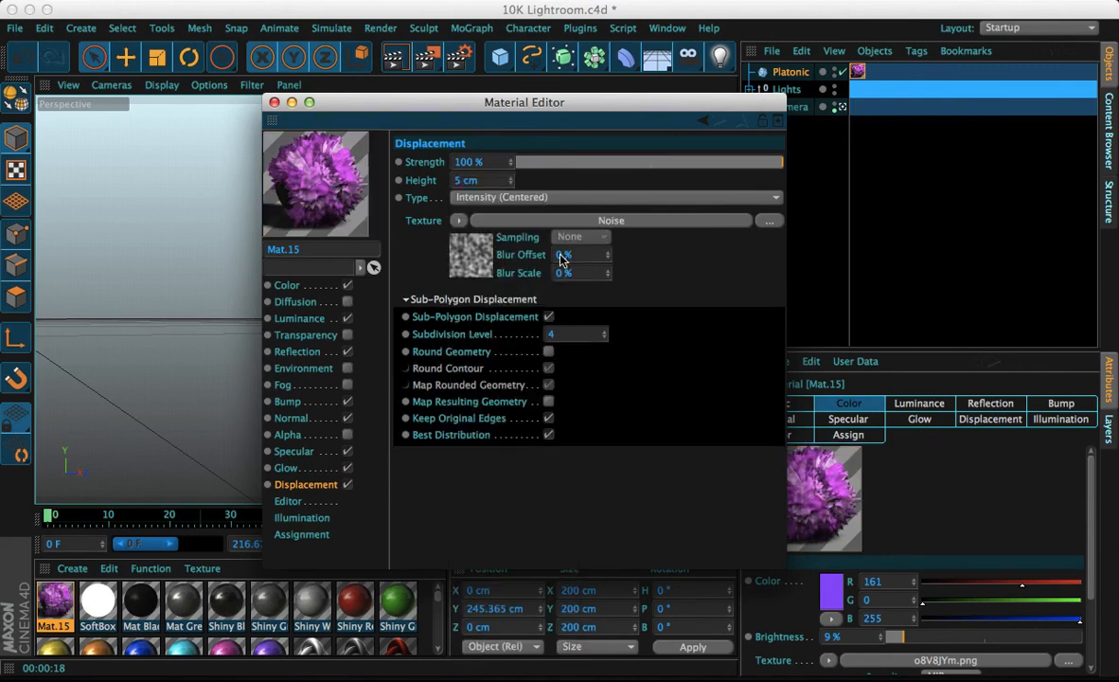
pyautogui.click(273, 102)
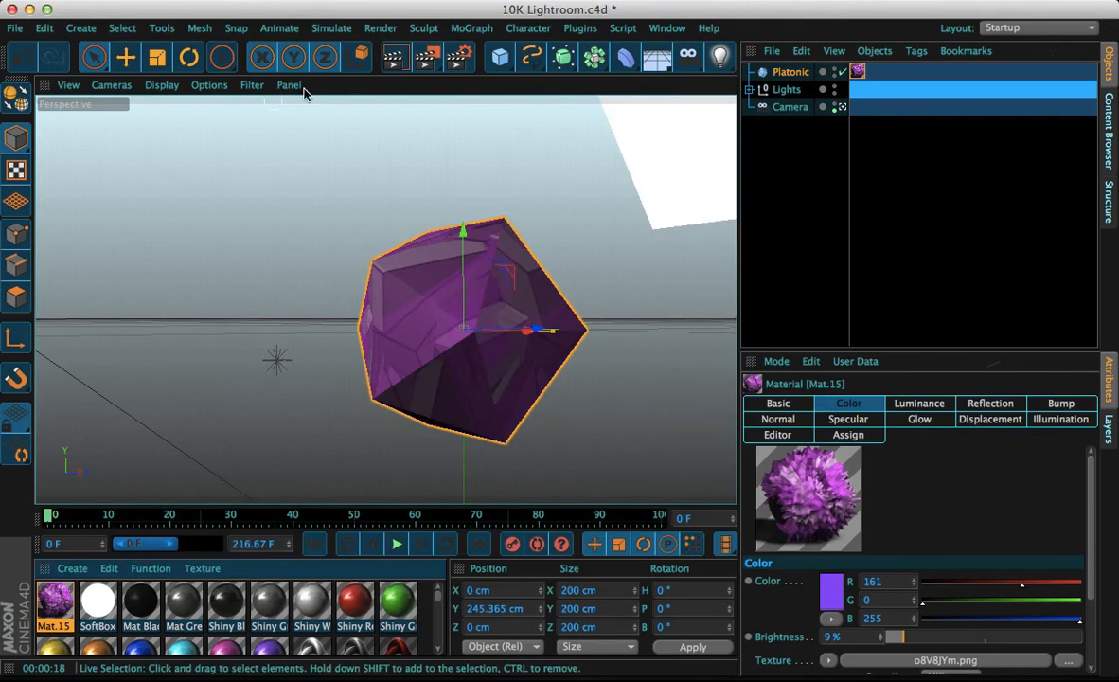
pyautogui.click(397, 58)
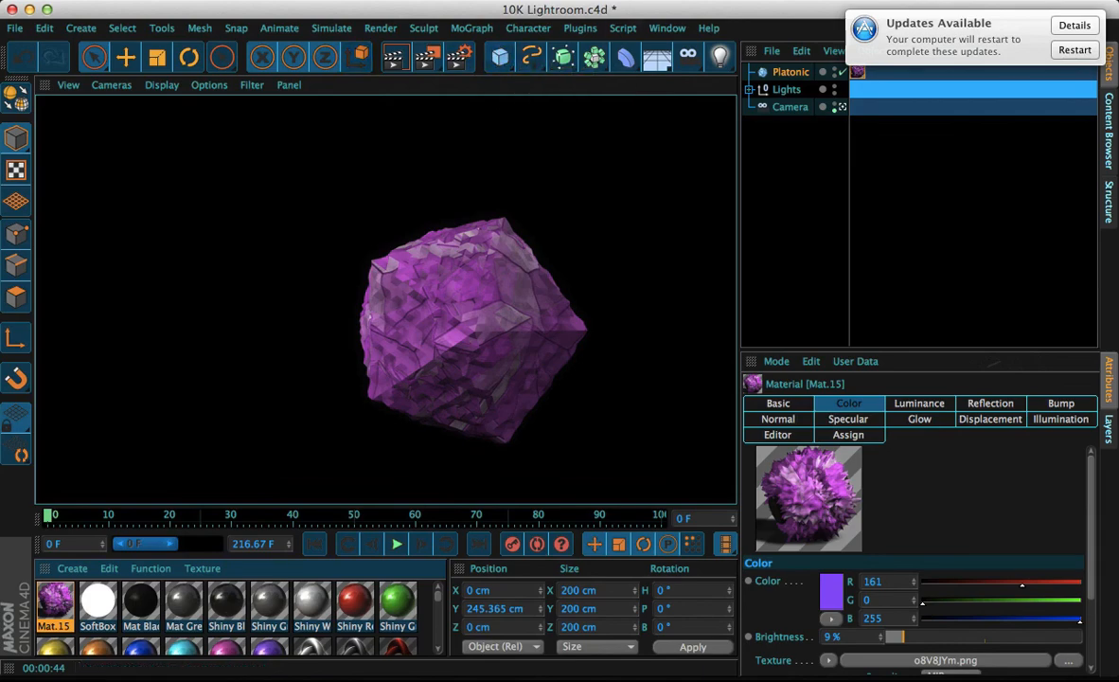
pyautogui.click(682, 1)
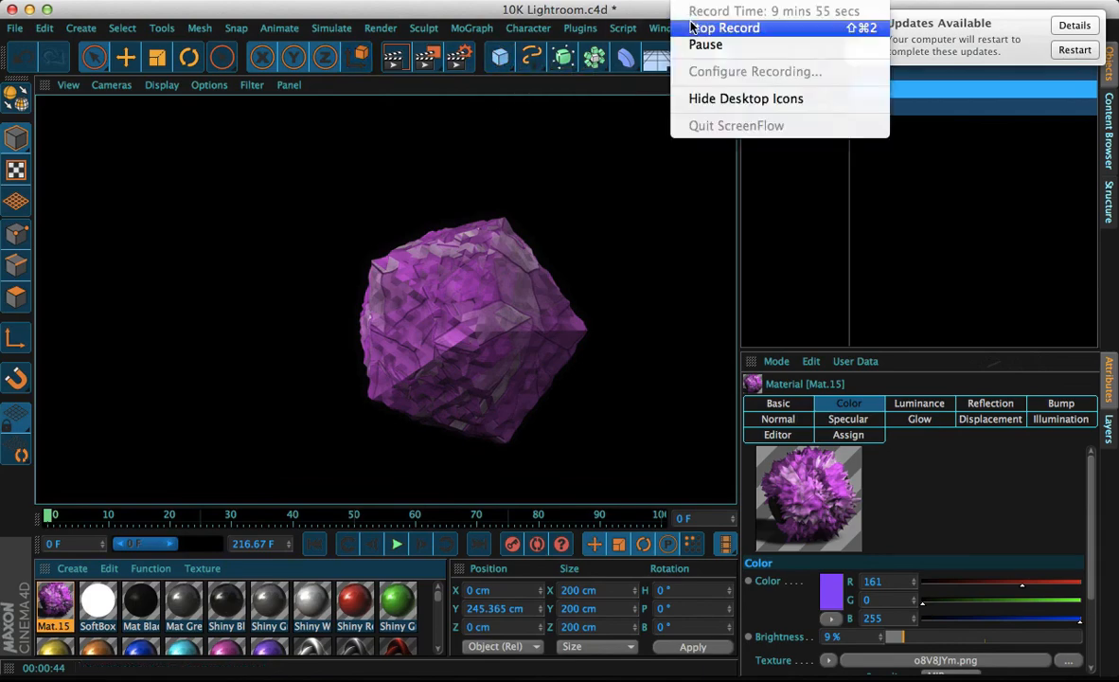